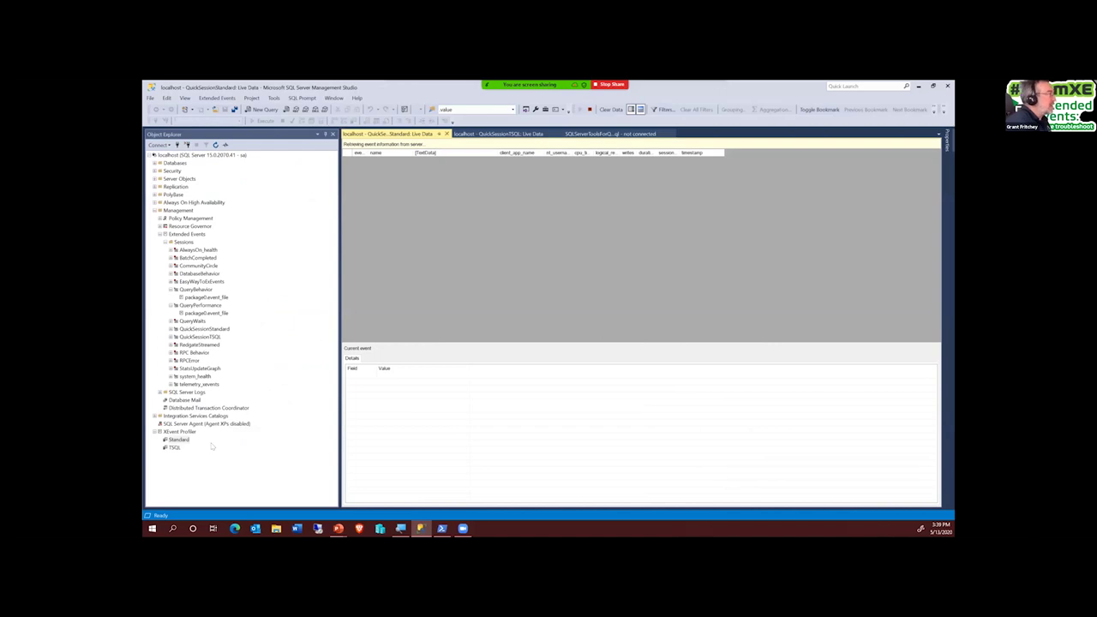
# Execute the AddressIdByCity statement for London from the SQLServerToolsForQueryTuning script, connecting to localhost with SQL Server Authentication.
pyautogui.click(610, 134)
pyautogui.press('Down')
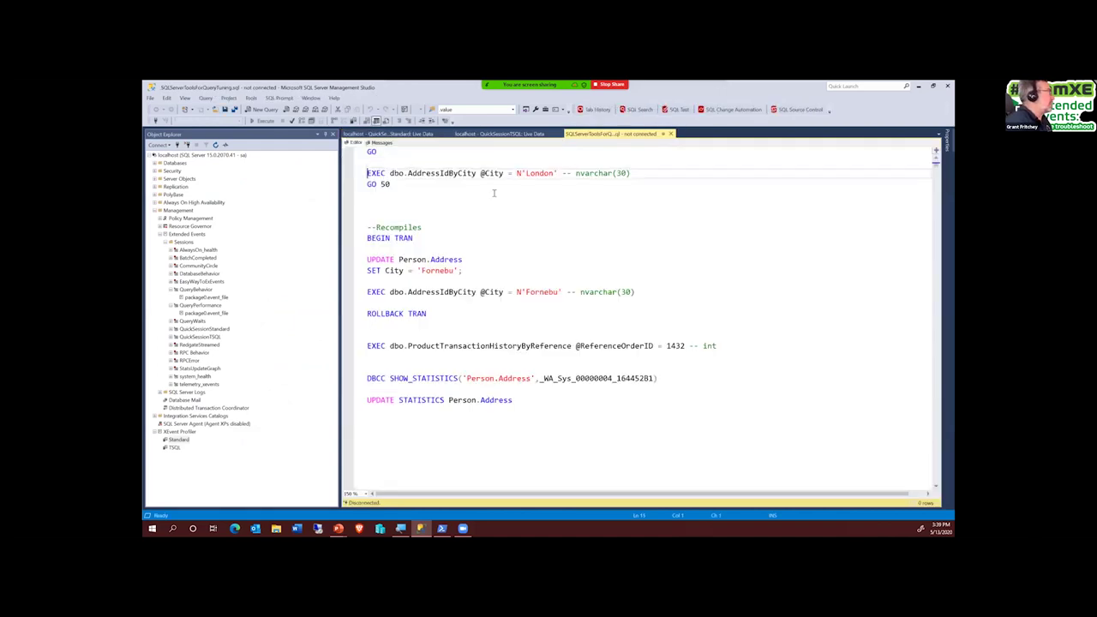
pyautogui.hotkey('shift', 'Down')
pyautogui.press('F5')
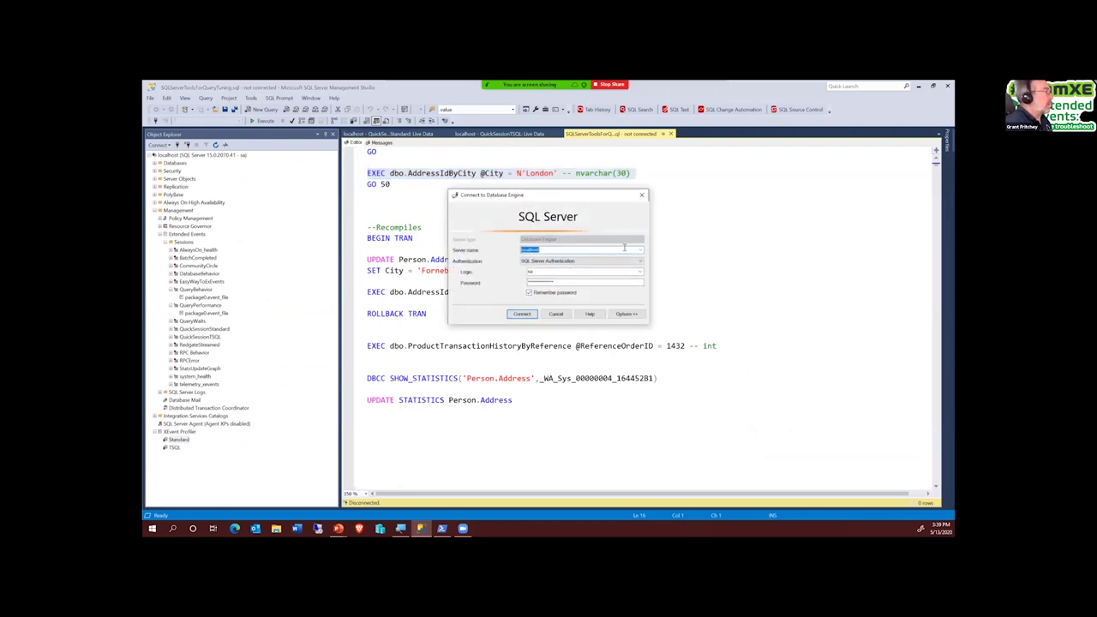
pyautogui.click(521, 313)
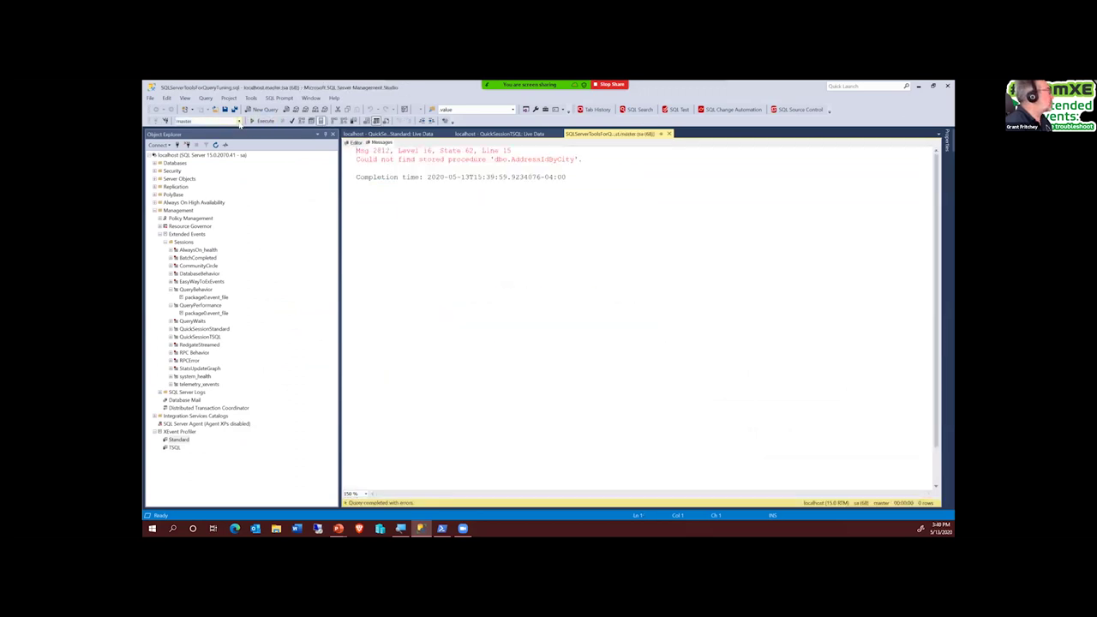
# Switch the script's database to AdventureWorks and rerun the AddressIdByCity statement for London.
pyautogui.click(239, 122)
pyautogui.click(211, 128)
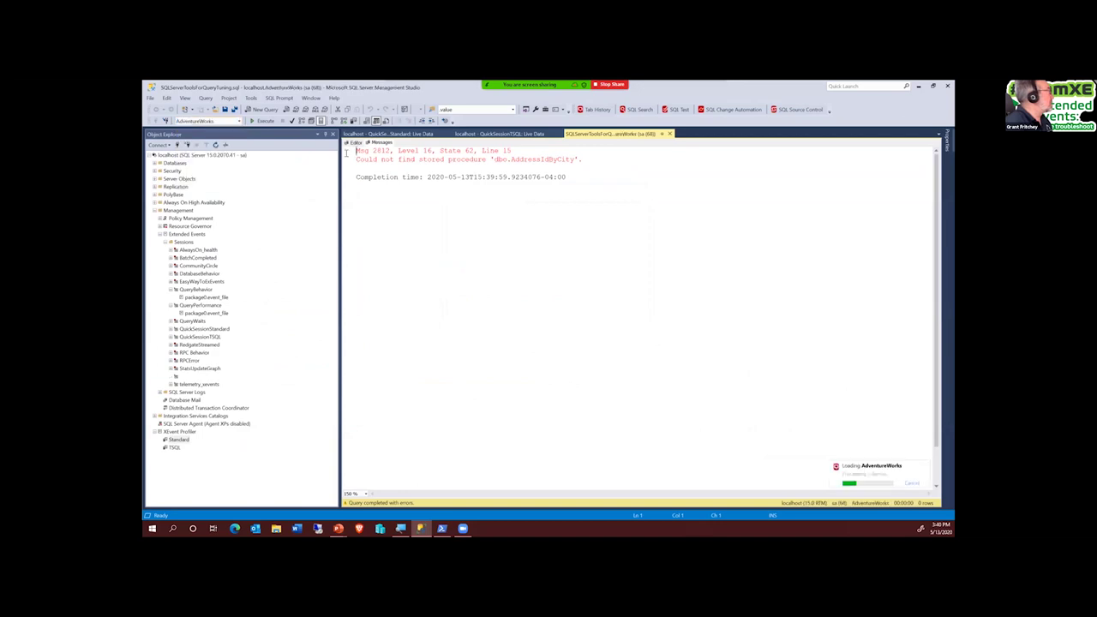
pyautogui.hotkey('ctrl', 'r')
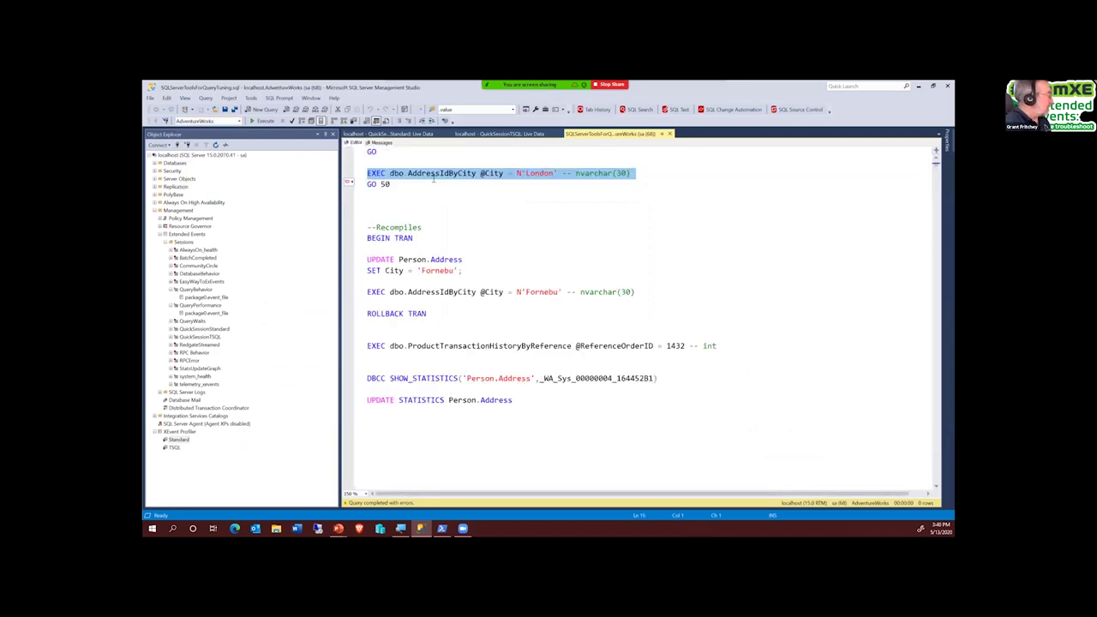
pyautogui.press('F5')
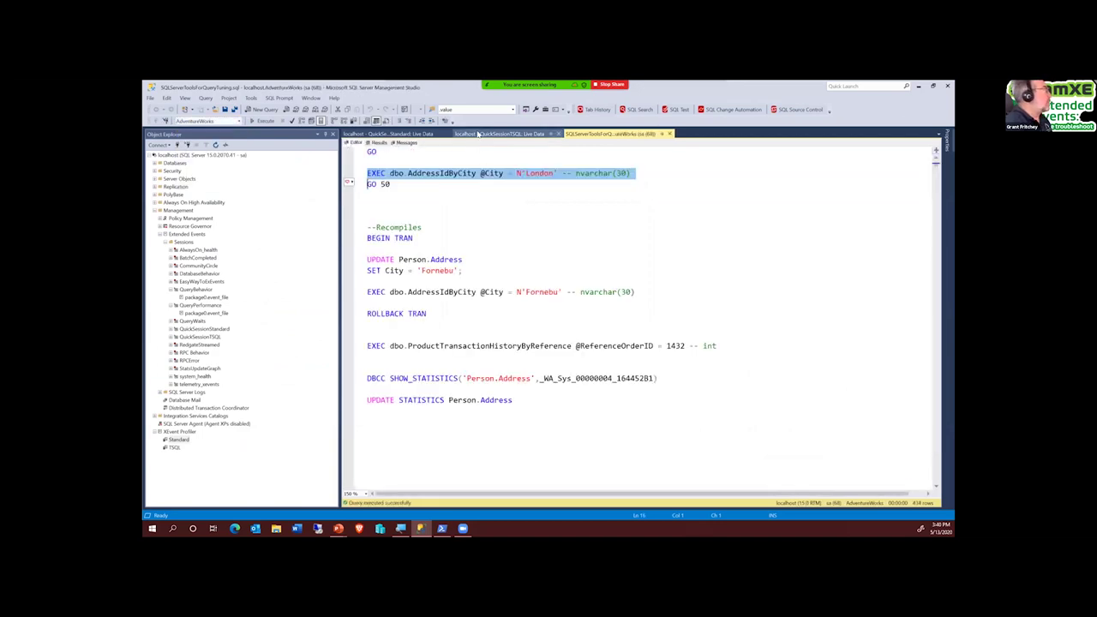
# View the captured events of QuickSessionStandard and close the live data windows of QuickSessionStandard and QuickSessionTSQL.
pyautogui.click(403, 135)
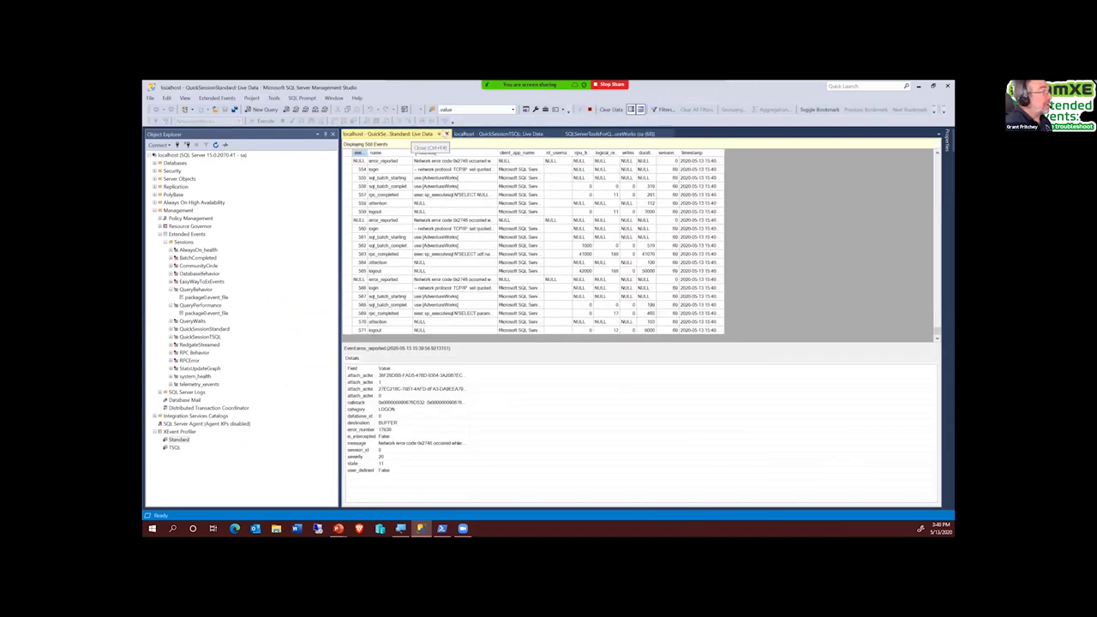
pyautogui.click(445, 134)
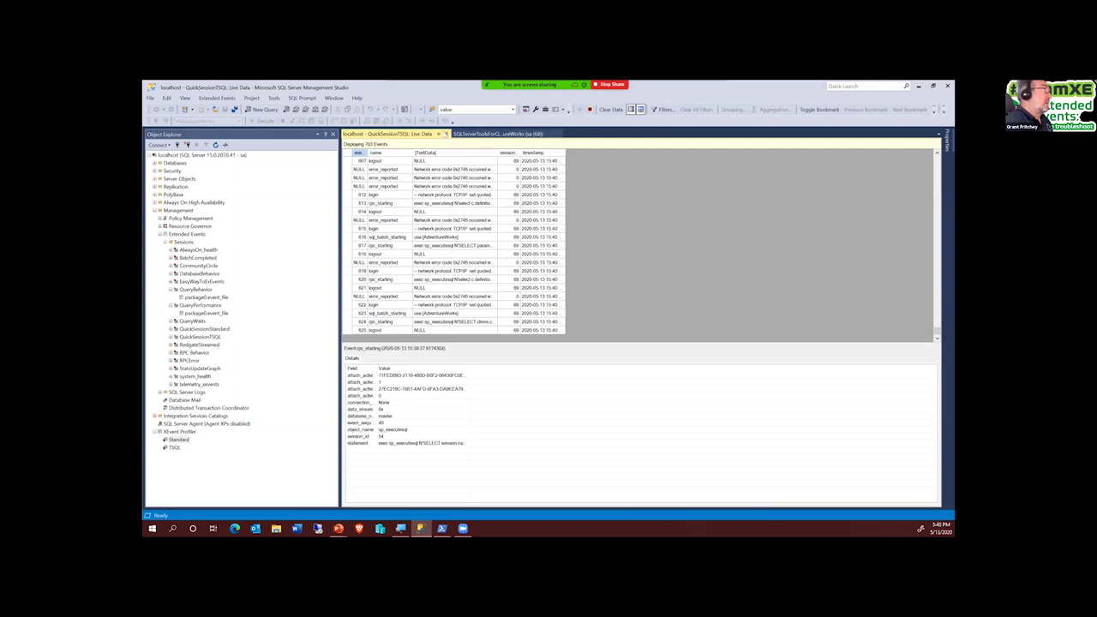
pyautogui.click(446, 134)
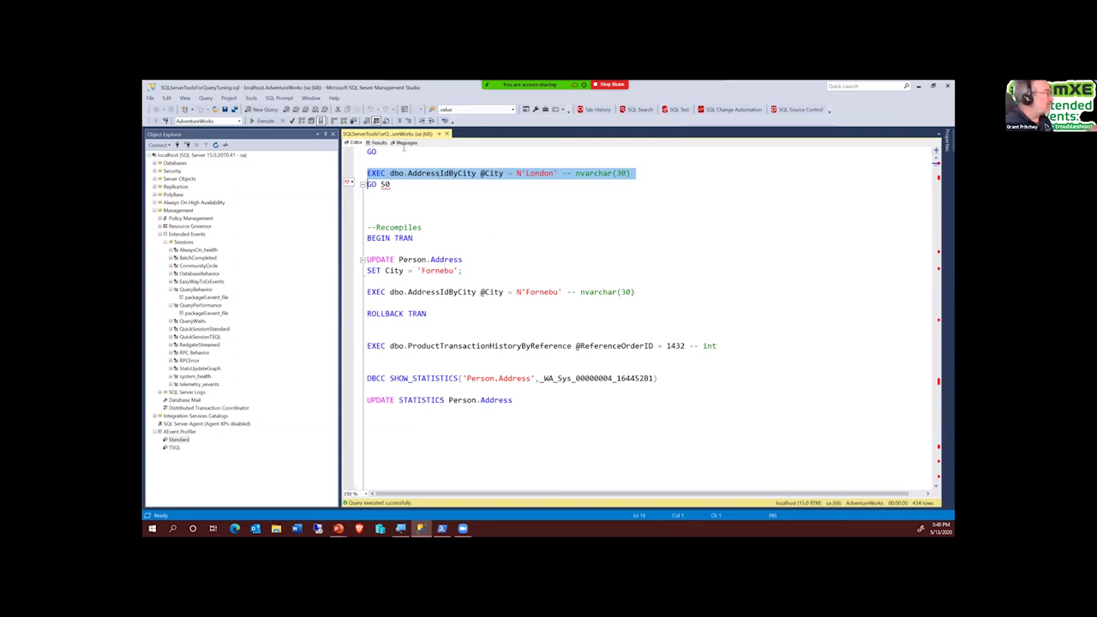
pyautogui.rightClick(190, 246)
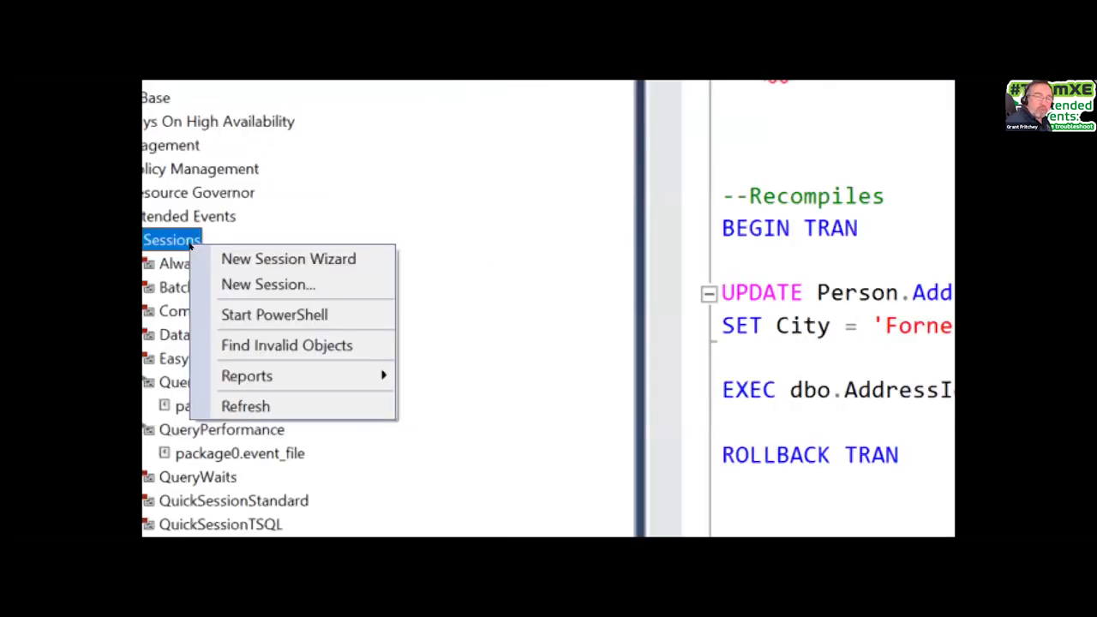
pyautogui.press('Escape')
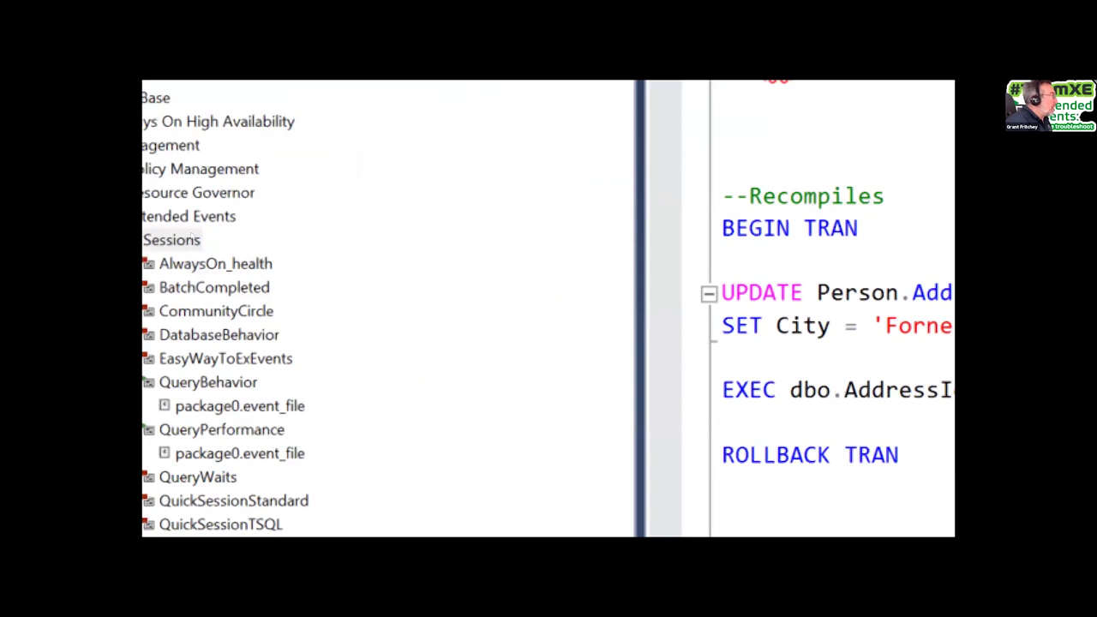
pyautogui.rightClick(187, 217)
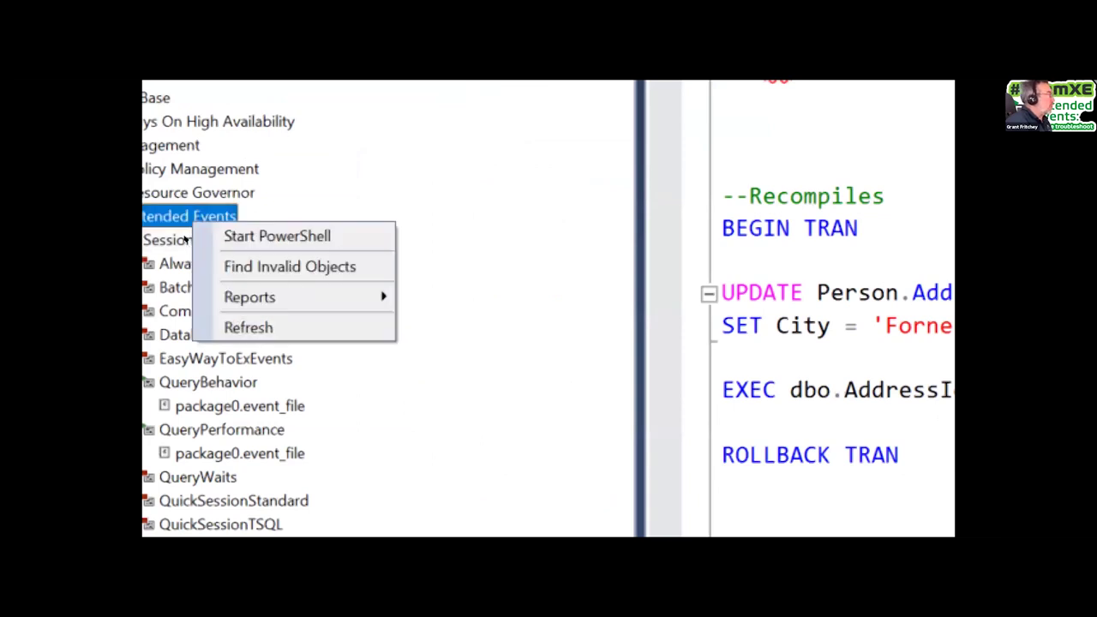
pyautogui.press('Escape')
# Start a new Extended Events session without the wizard, enlarge its dialog and name the session GroupBy.
pyautogui.click(174, 240)
pyautogui.rightClick(174, 240)
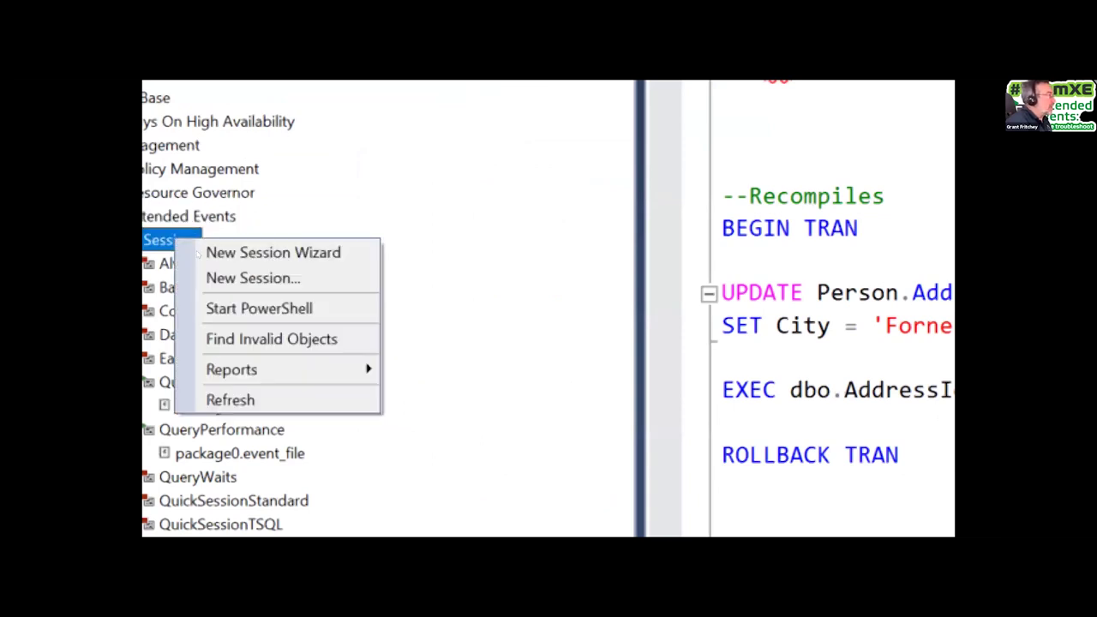
pyautogui.press('Escape')
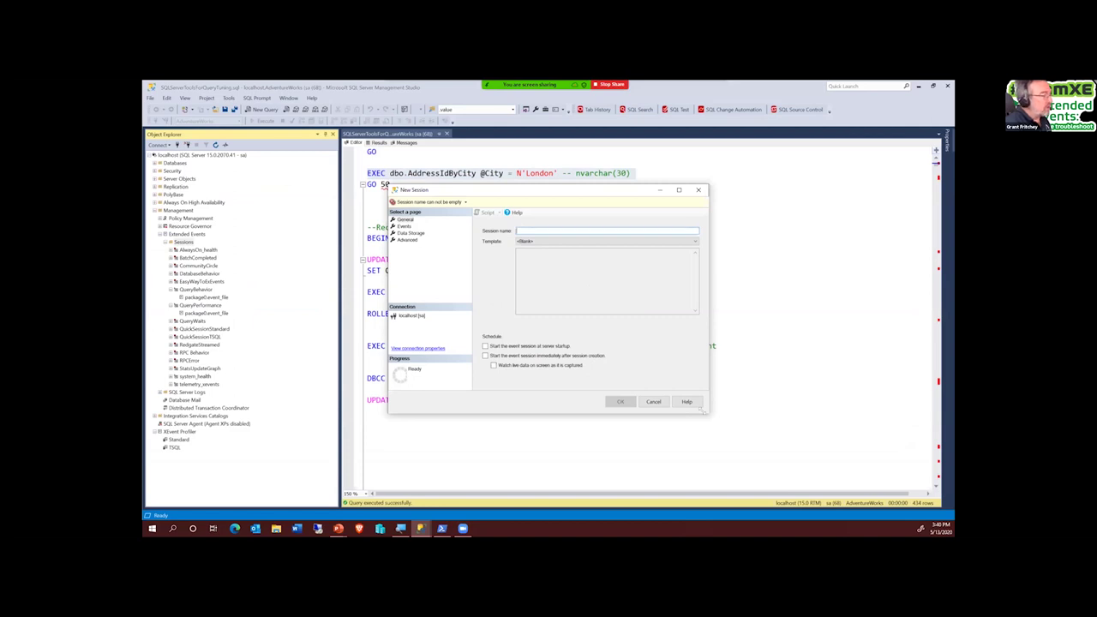
pyautogui.moveTo(703, 411); pyautogui.dragTo(722, 444)
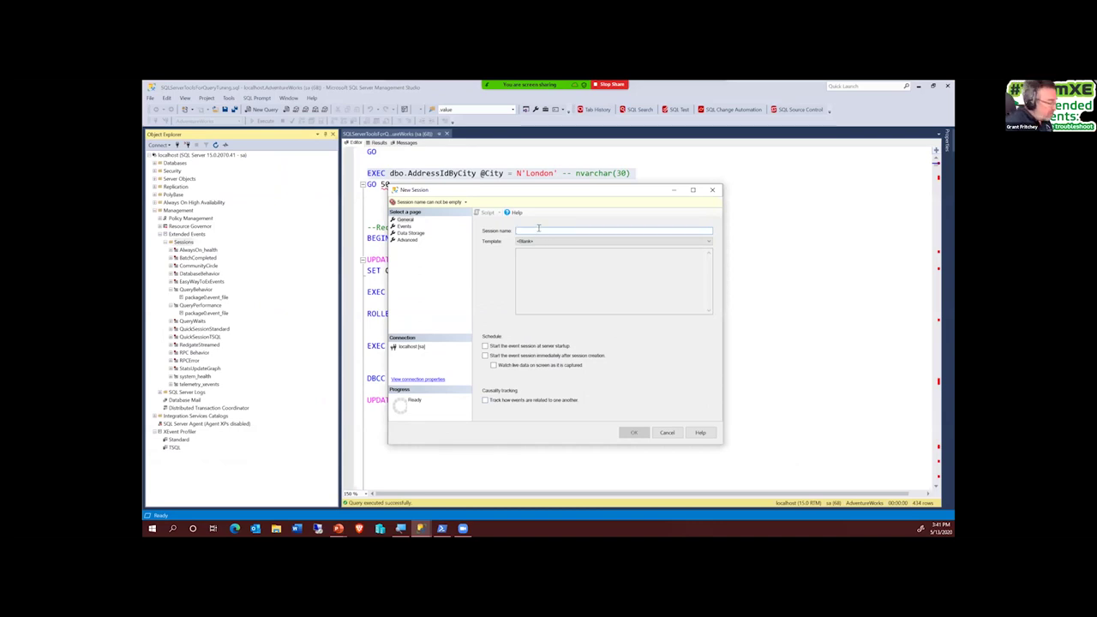
pyautogui.write('Gra')
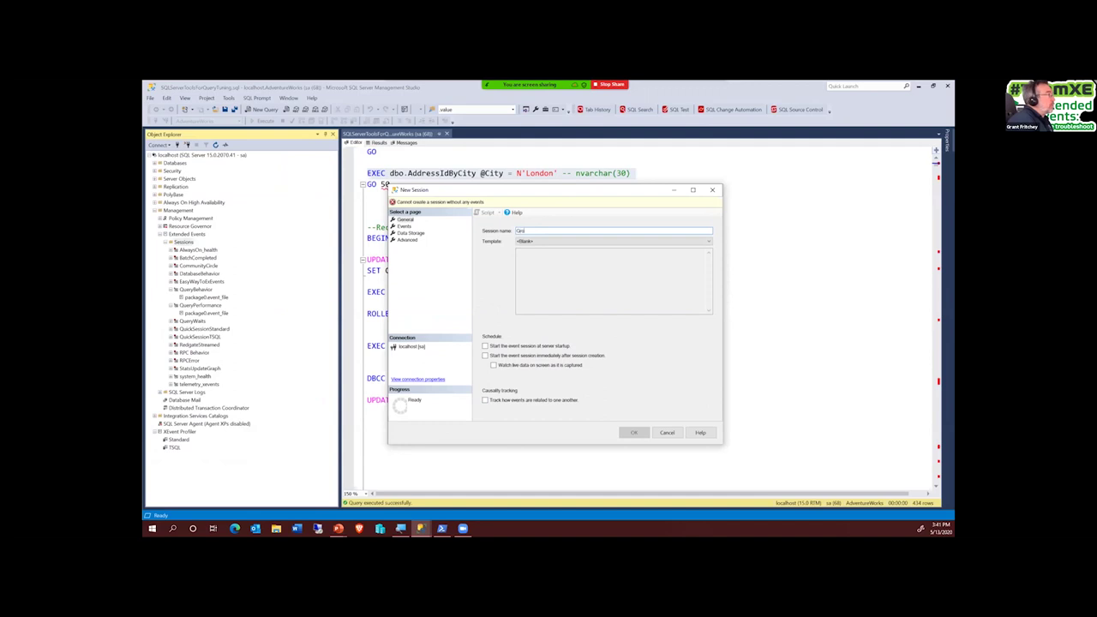
# Look through the available session templates, keeping the template blank.
pyautogui.click(546, 241)
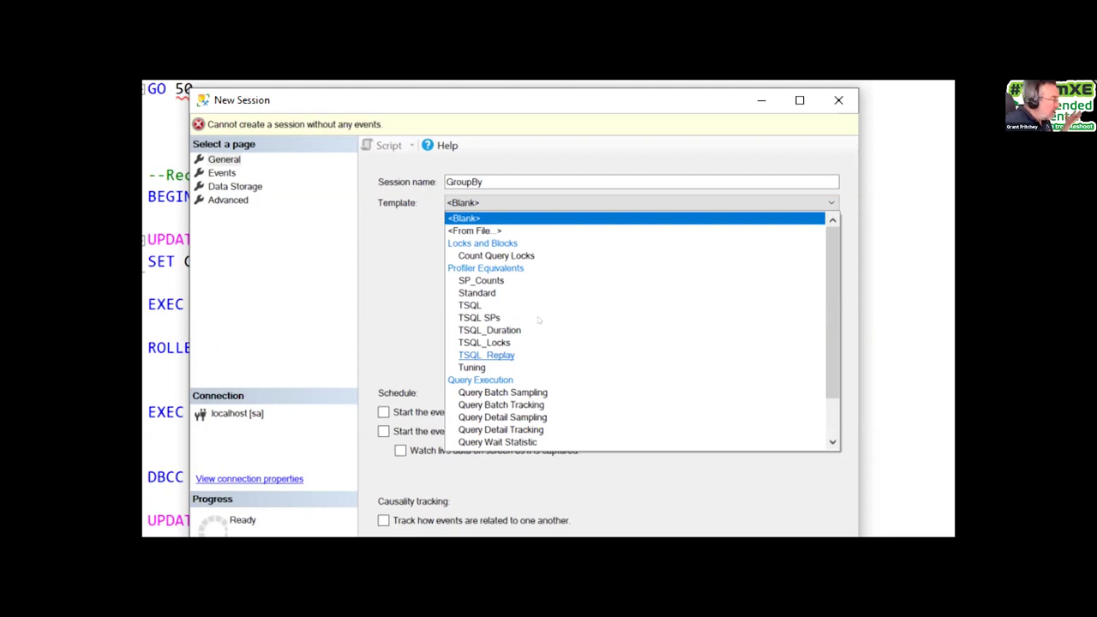
pyautogui.scroll(-1, 539, 320)
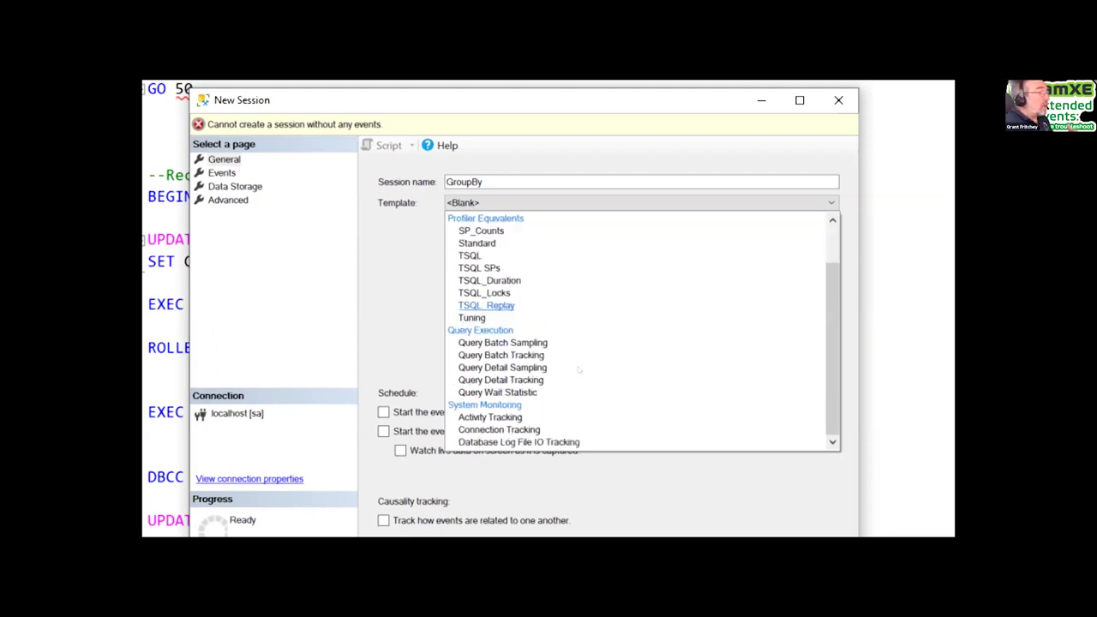
pyautogui.scroll(1, 566, 350)
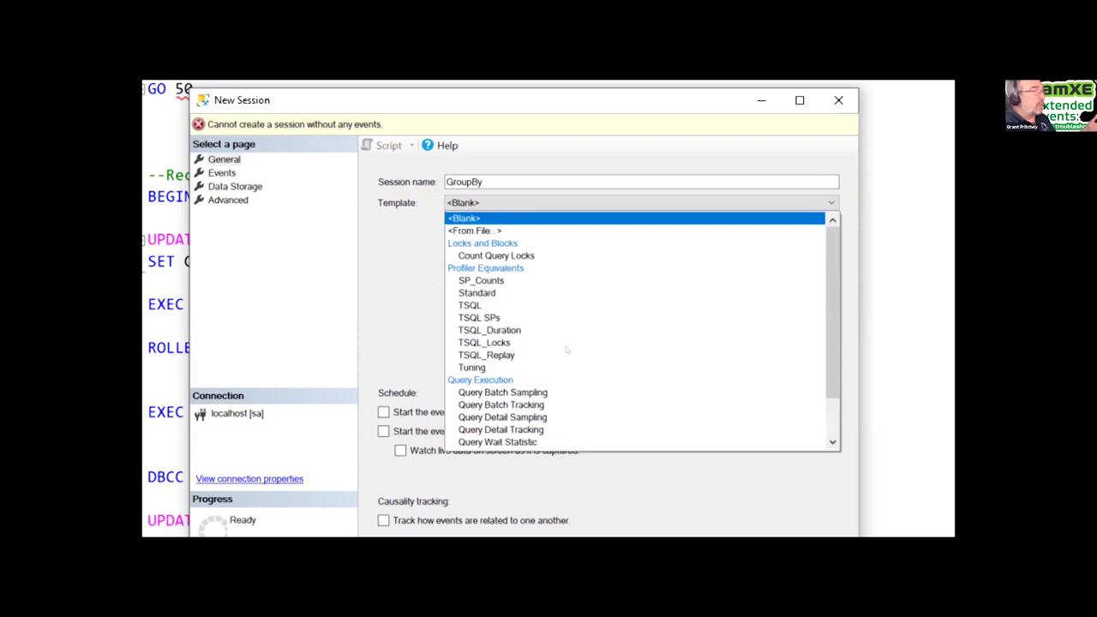
pyautogui.scroll(-1, 568, 279)
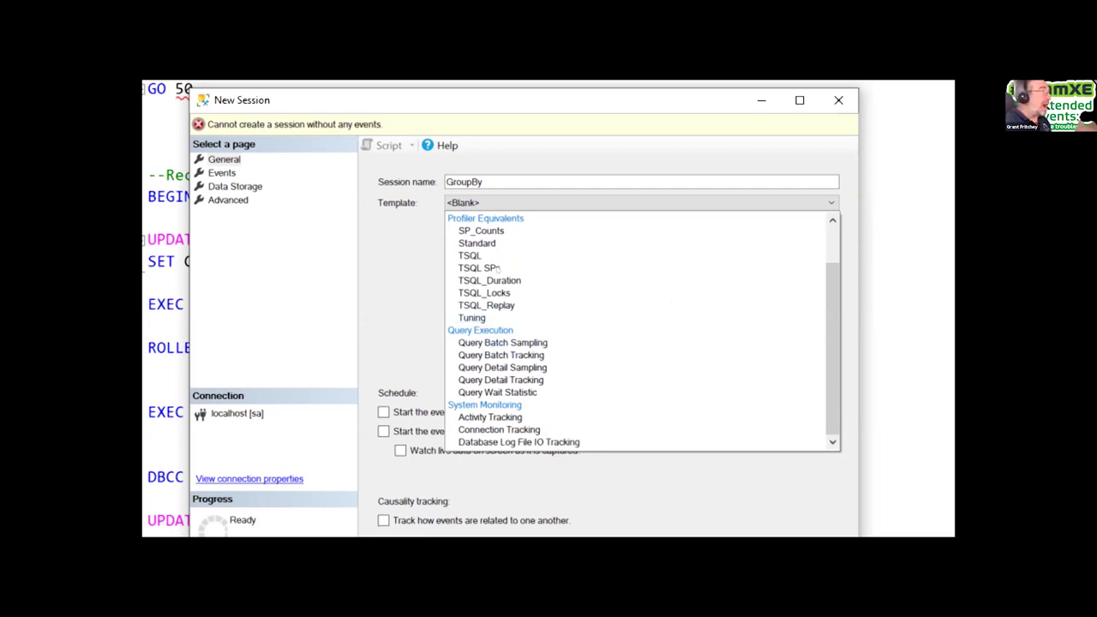
pyautogui.press('Escape')
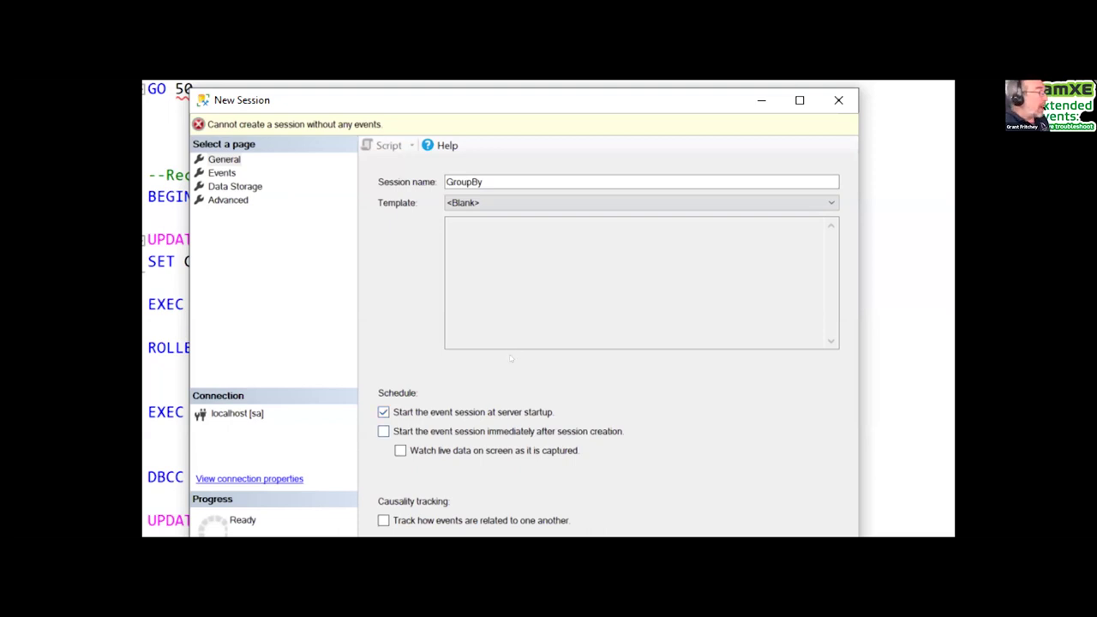
# Set the session to start immediately after creation with live data on screen, and turn off starting at server startup.
pyautogui.press('space')
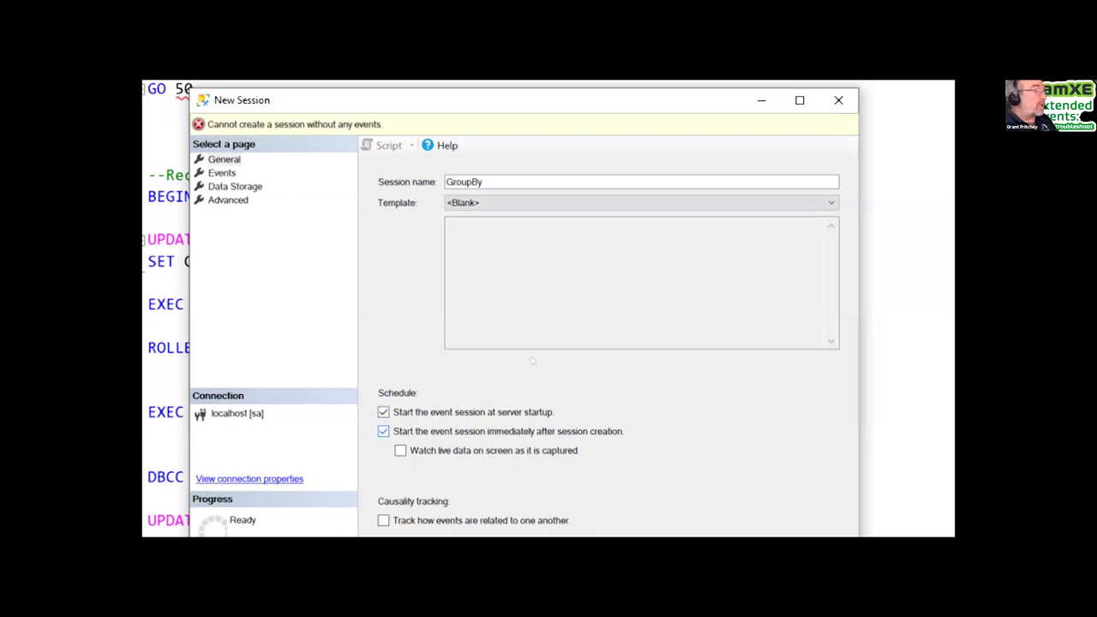
pyautogui.press('space')
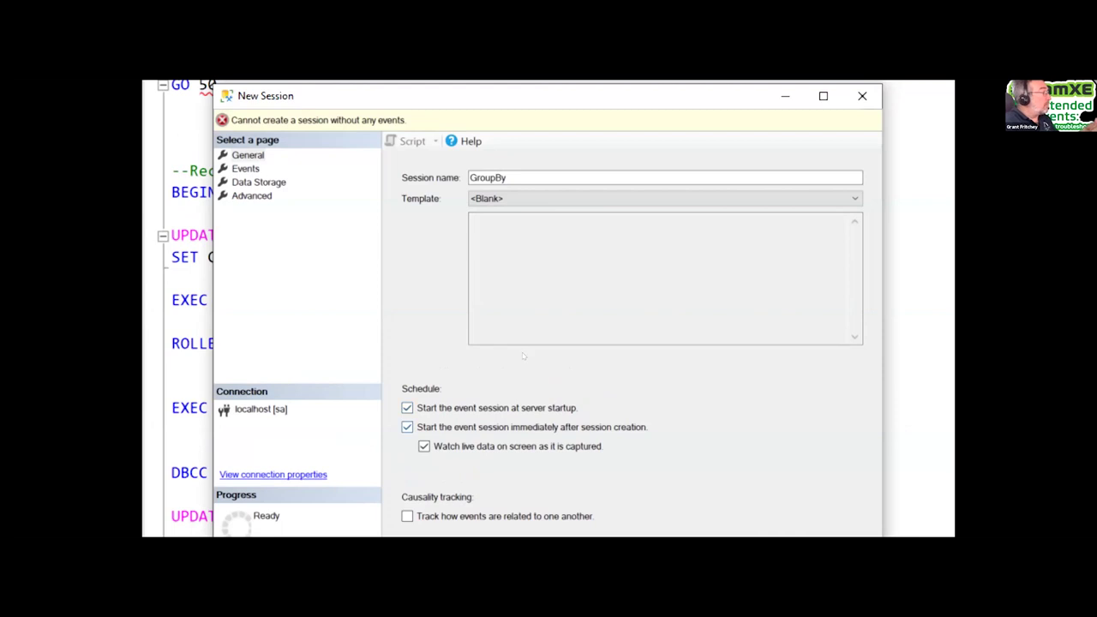
pyautogui.press('space')
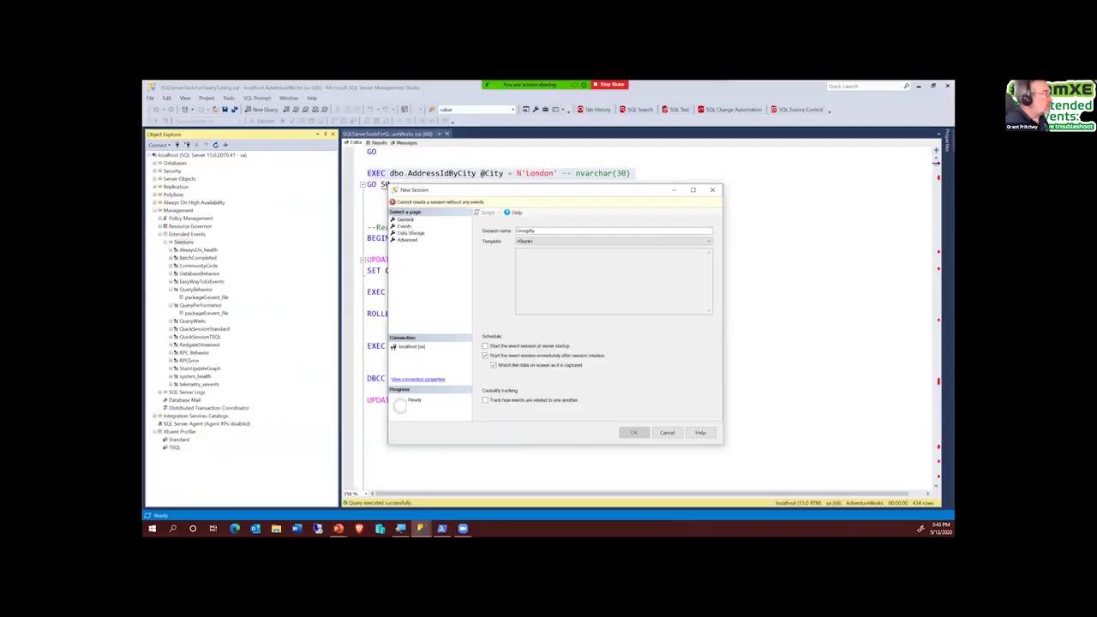
# Browse the list of events in the new session's event library.
pyautogui.click(404, 226)
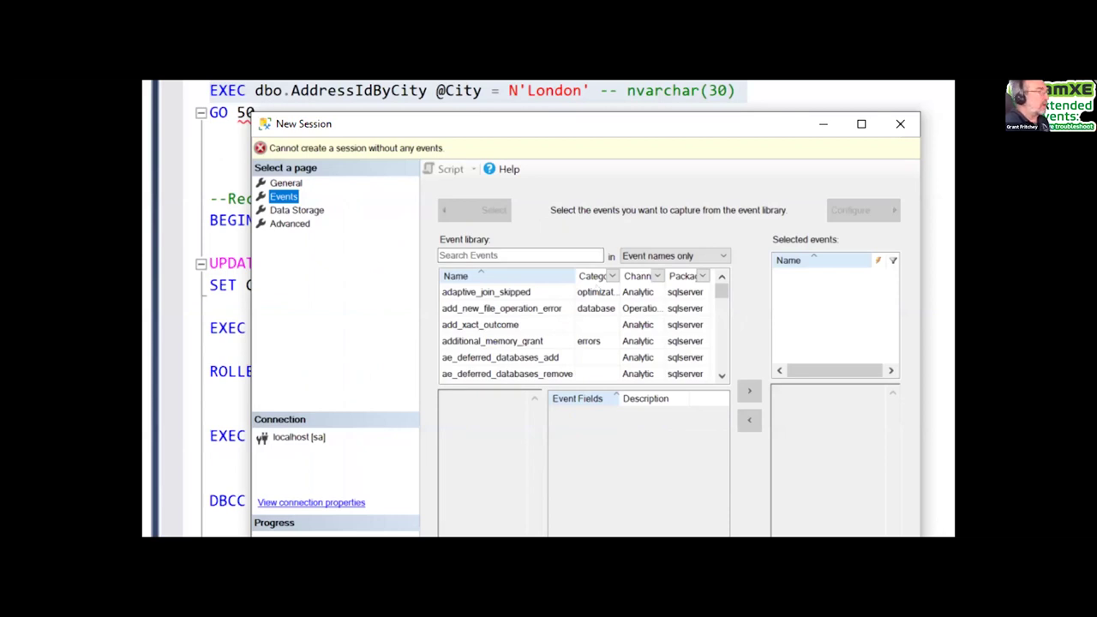
pyautogui.scroll(-15, 583, 334)
pyautogui.scroll(-15, 583, 334)
pyautogui.scroll(-15, 621, 302)
pyautogui.scroll(-15, 620, 304)
pyautogui.scroll(-15, 620, 302)
pyautogui.scroll(-15, 621, 302)
pyautogui.scroll(-15, 620, 300)
pyautogui.scroll(-15, 621, 296)
pyautogui.scroll(15, 623, 291)
pyautogui.scroll(10, 583, 333)
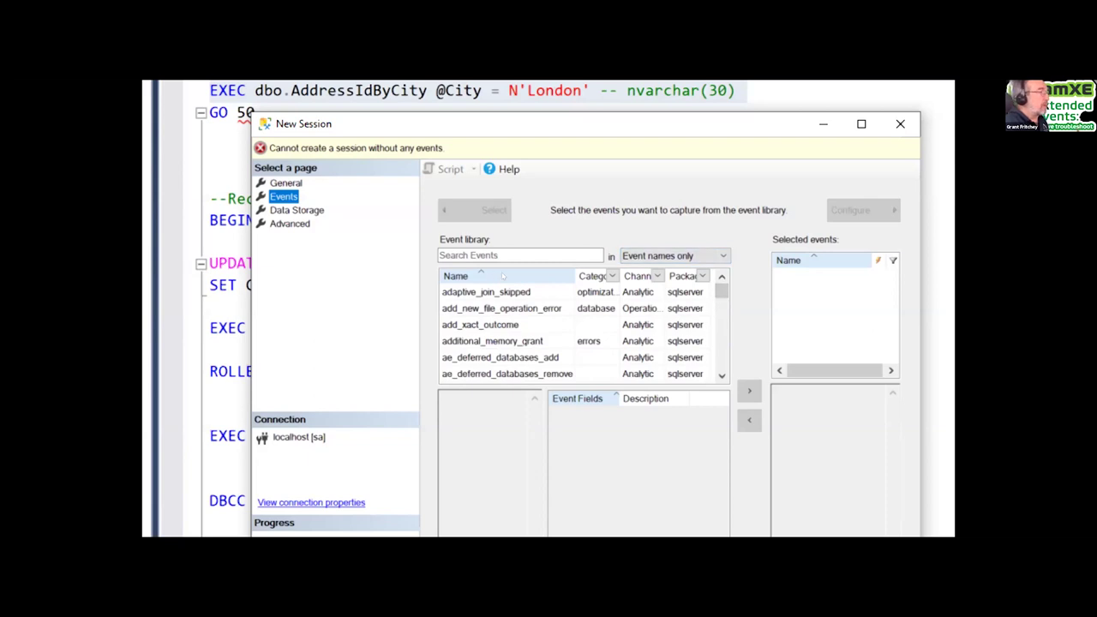
# Examine the descriptions and fields of the first library events, from adaptive_join_skipped to additional_memory_grant.
pyautogui.press('Down')
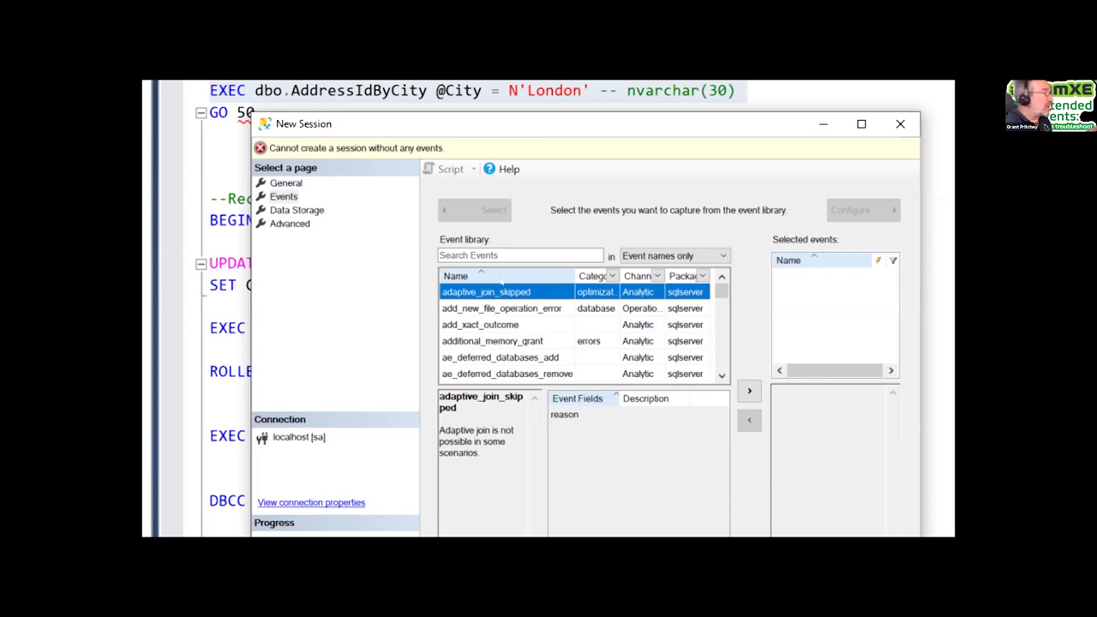
pyautogui.press('Down')
pyautogui.press('Down')
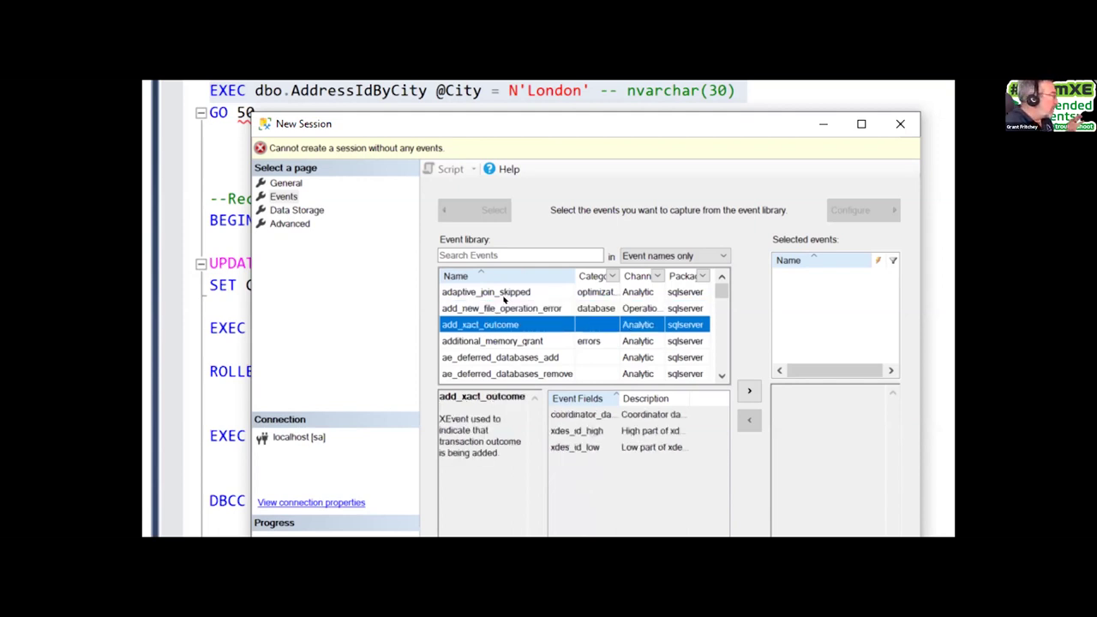
pyautogui.press('Down')
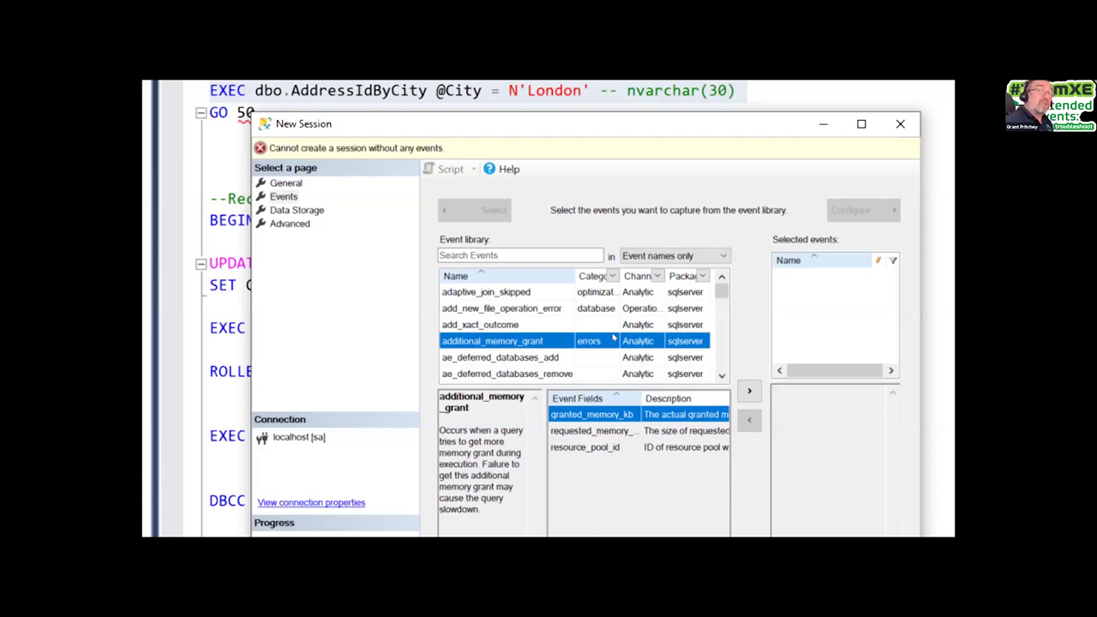
# Filter the event library by sql_batch_, review the fields of sql_batch_completed and add that event to the session.
pyautogui.click(509, 250)
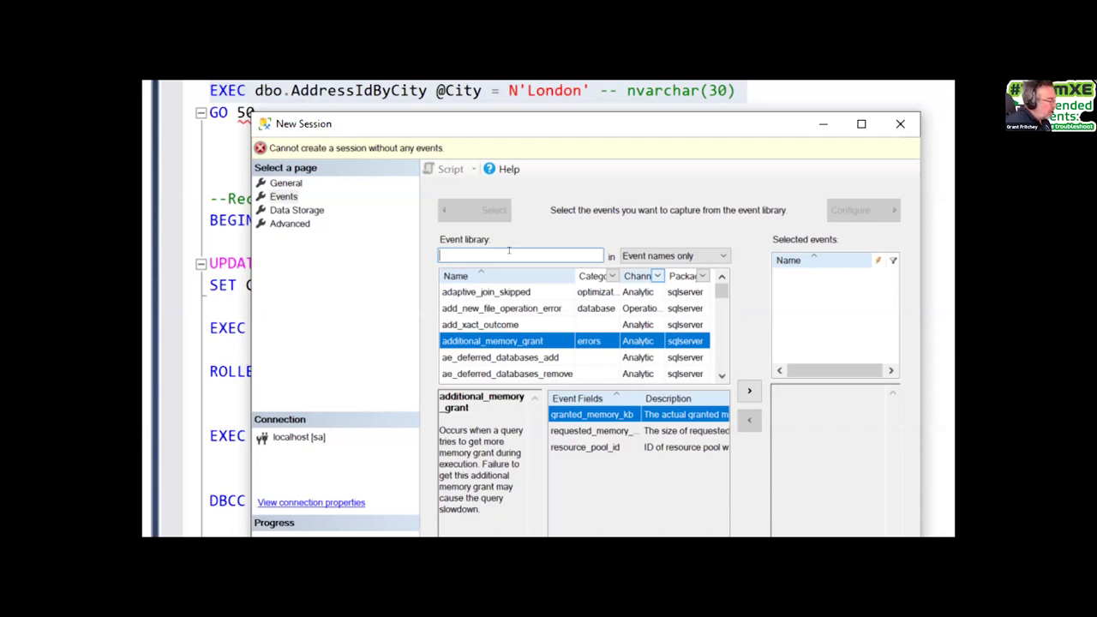
pyautogui.write('sql_batch_')
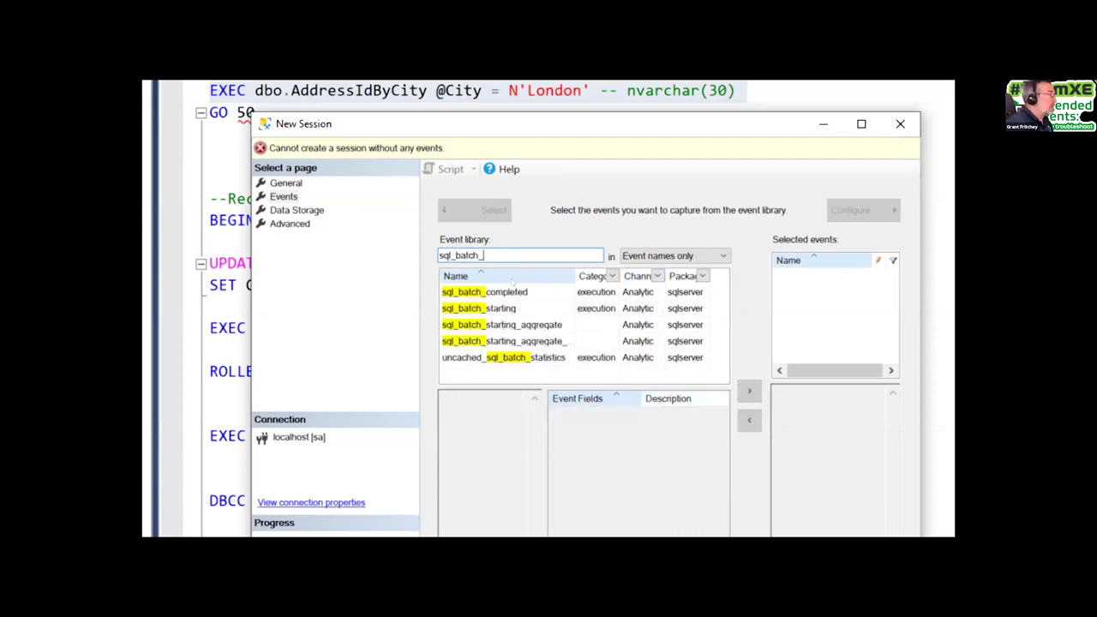
pyautogui.click(513, 286)
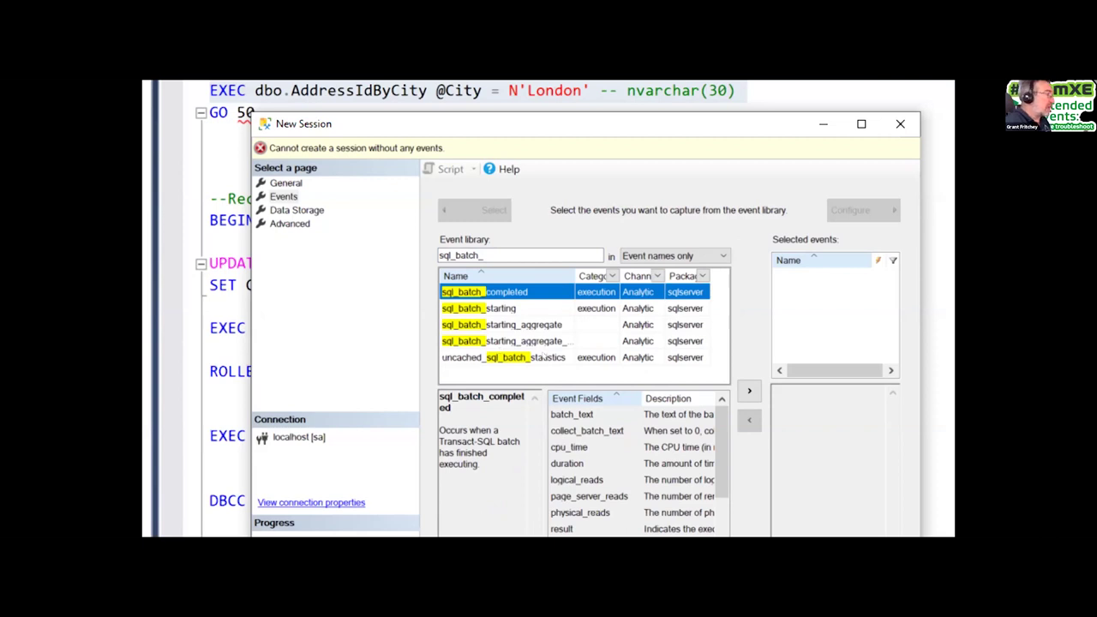
pyautogui.scroll(-1, 600, 344)
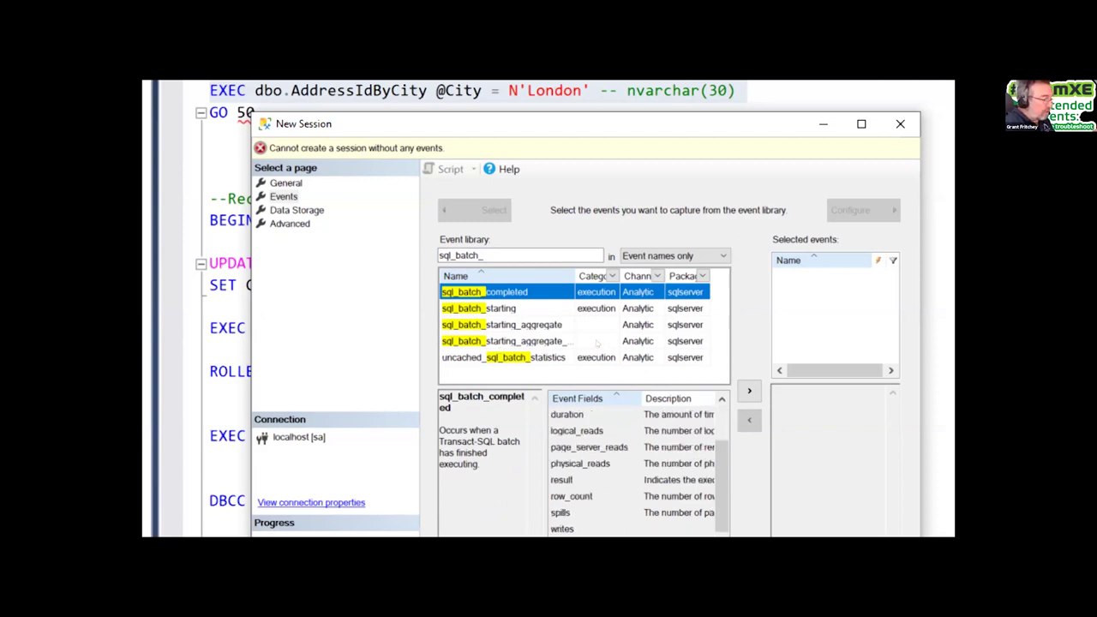
pyautogui.scroll(1, 597, 343)
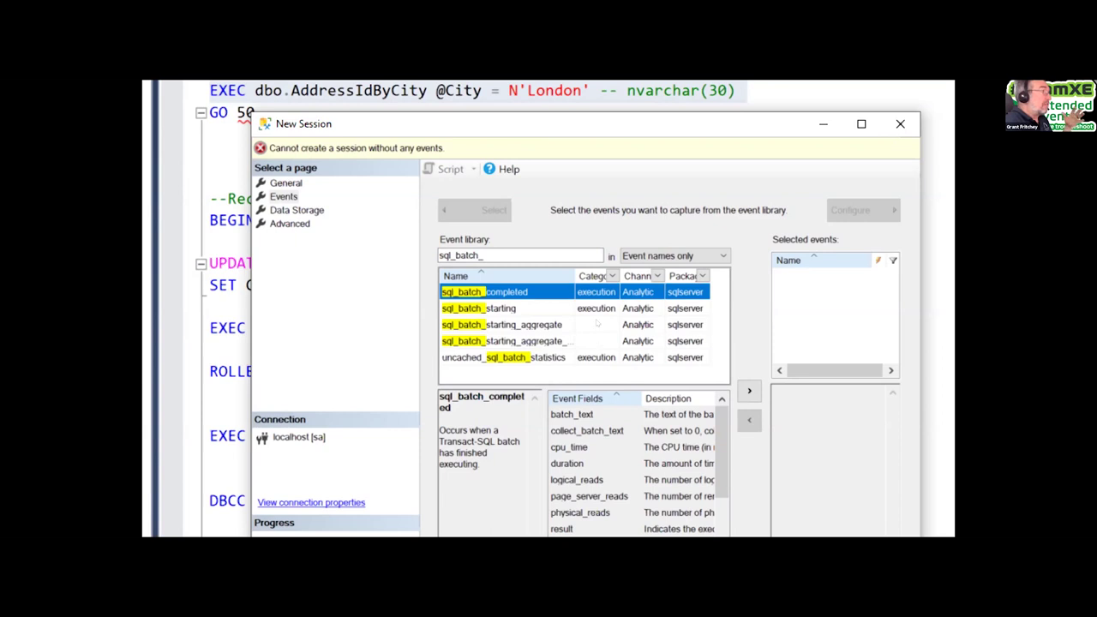
pyautogui.click(749, 391)
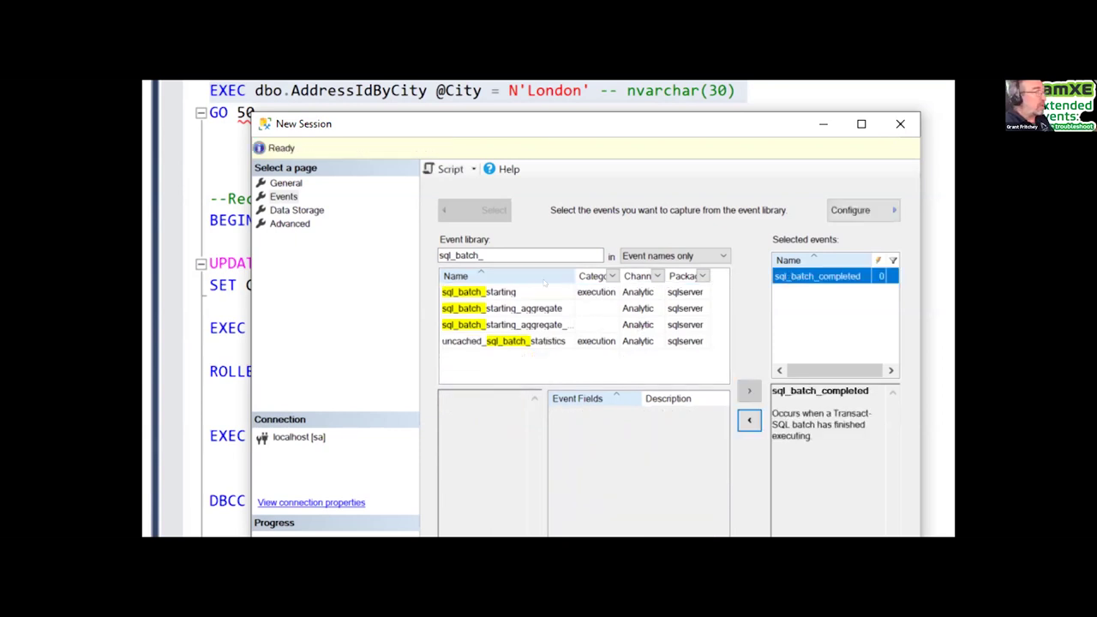
# Clear the search text so the whole event library is listed again.
pyautogui.click(509, 251)
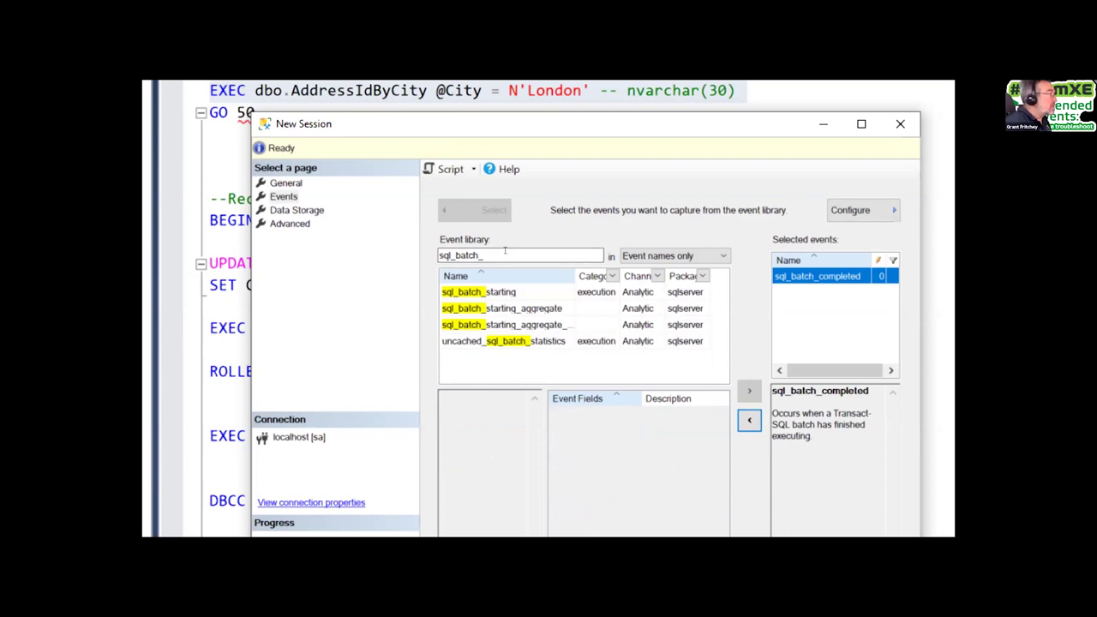
pyautogui.press('BackSpace')
pyautogui.press('BackSpace')
pyautogui.press('BackSpace')
pyautogui.press('BackSpace')
pyautogui.press('BackSpace')
pyautogui.press('BackSpace')
pyautogui.press('BackSpace')
pyautogui.press('BackSpace')
pyautogui.press('BackSpace')
pyautogui.press('BackSpace')
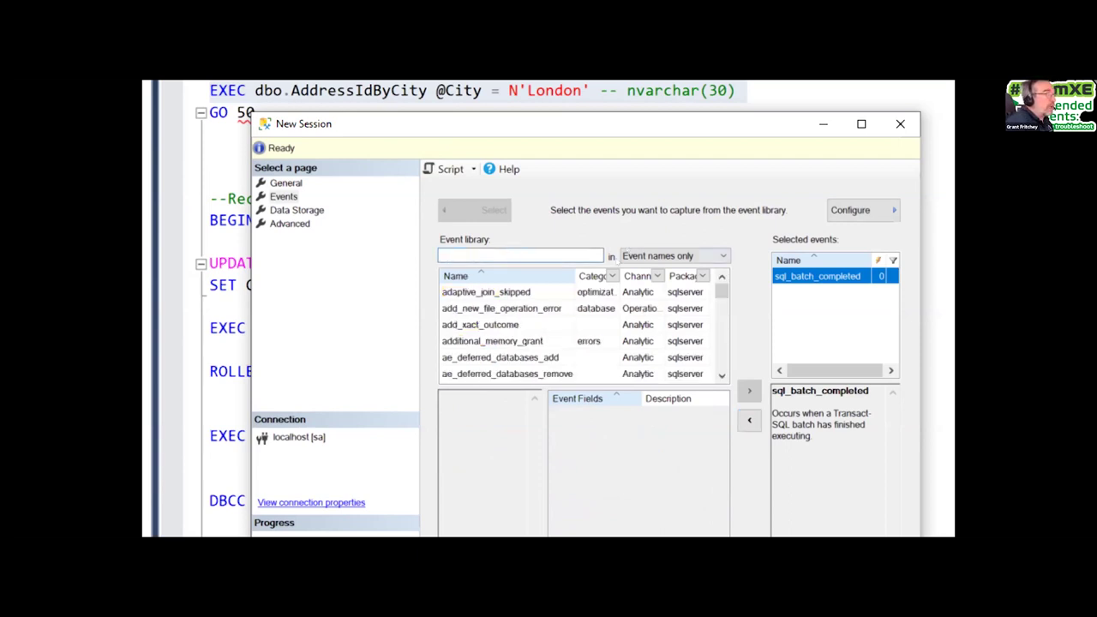
# Examine the available search scopes for the event library, from event names and descriptions to all, keeping event names only.
pyautogui.click(674, 256)
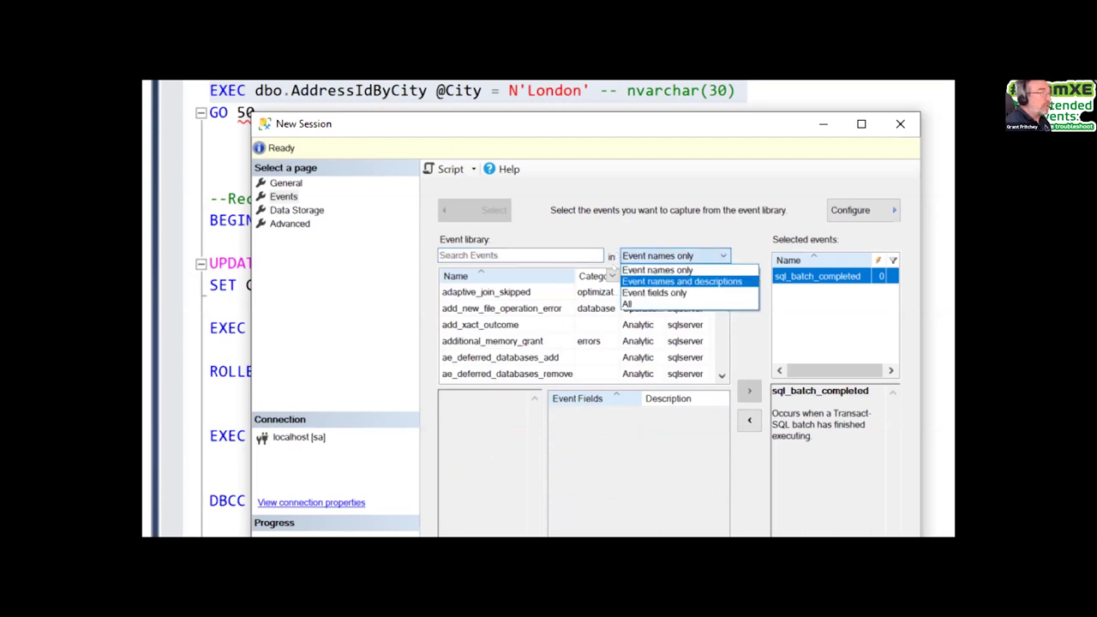
pyautogui.press('Down')
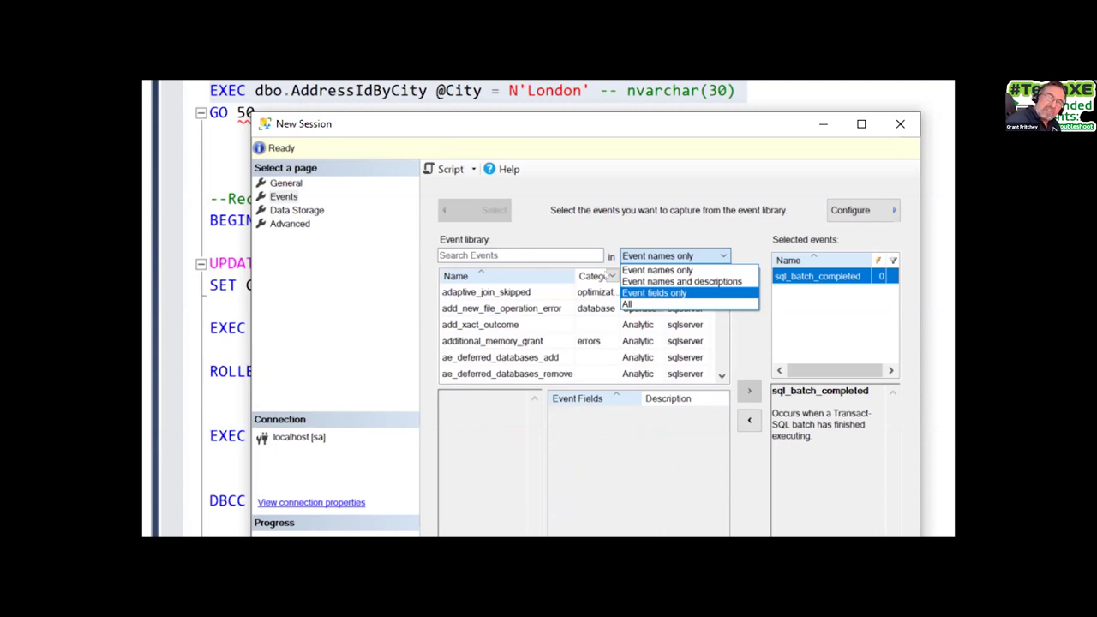
pyautogui.press('Down')
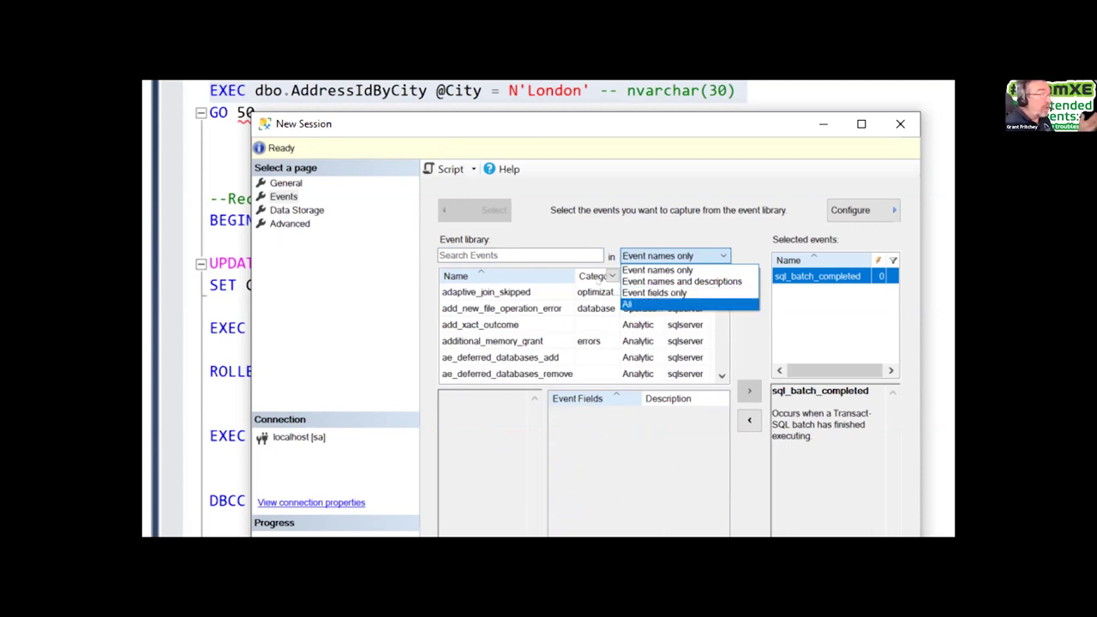
pyautogui.press('Up')
pyautogui.click(534, 252)
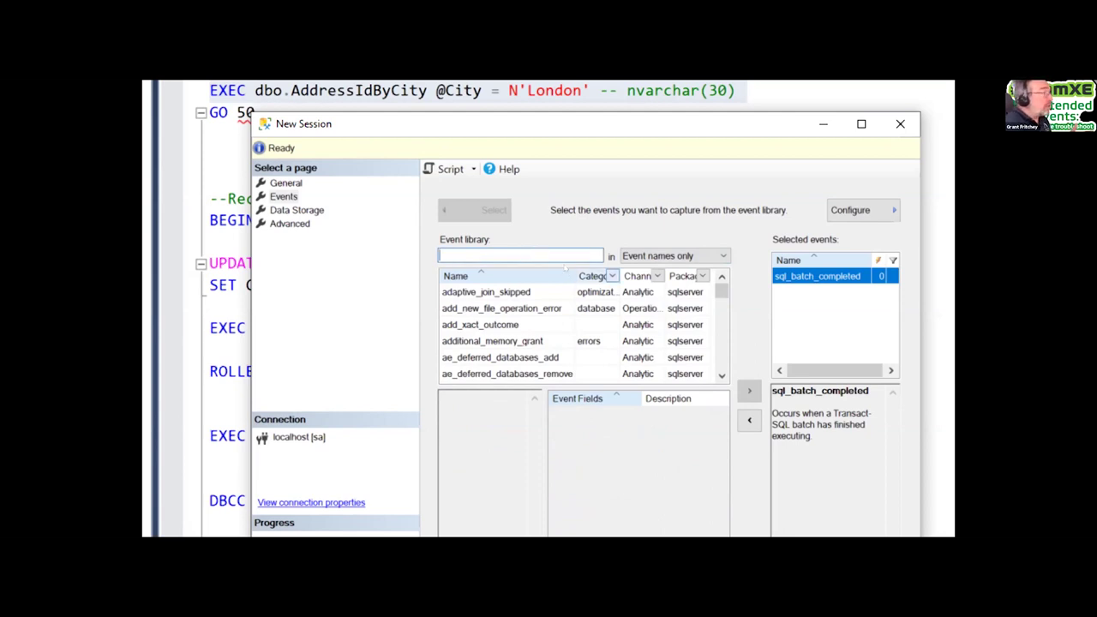
# Browse the event categories available for filtering the library, leaving all of them included.
pyautogui.click(566, 276)
pyautogui.scroll(-1, 531, 295)
pyautogui.scroll(1, 529, 297)
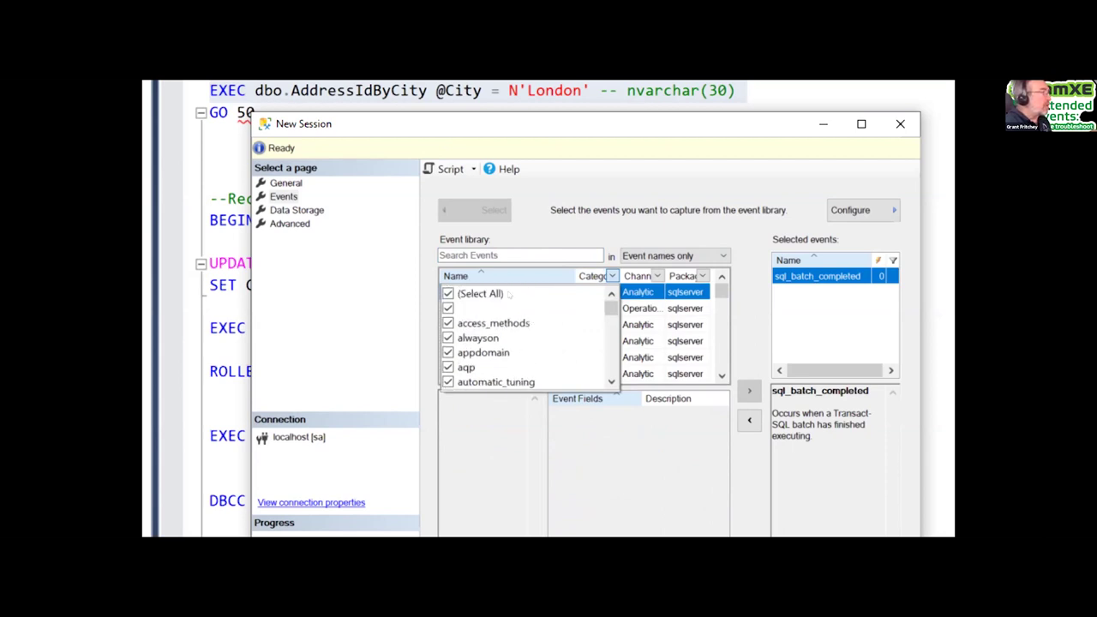
pyautogui.scroll(-2, 511, 294)
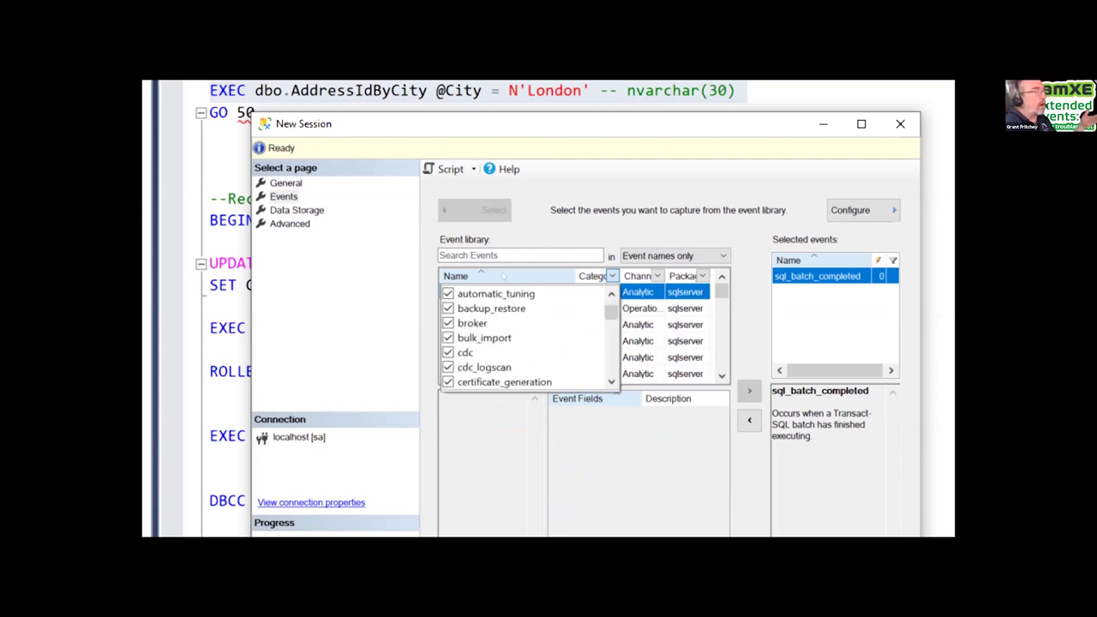
pyautogui.scroll(-2, 504, 293)
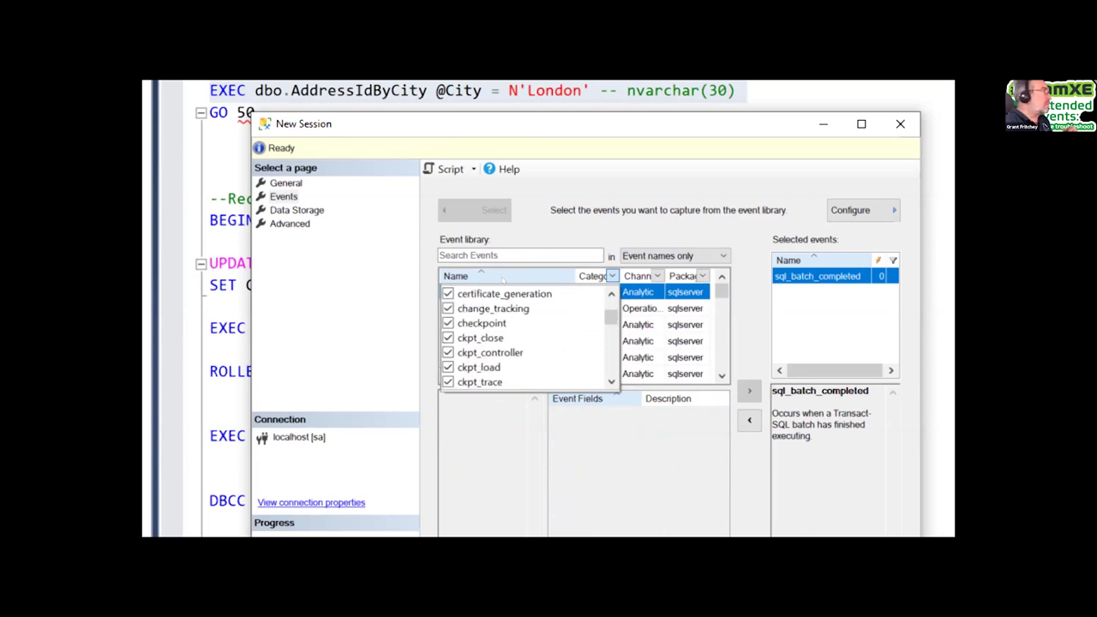
pyautogui.scroll(-4, 504, 293)
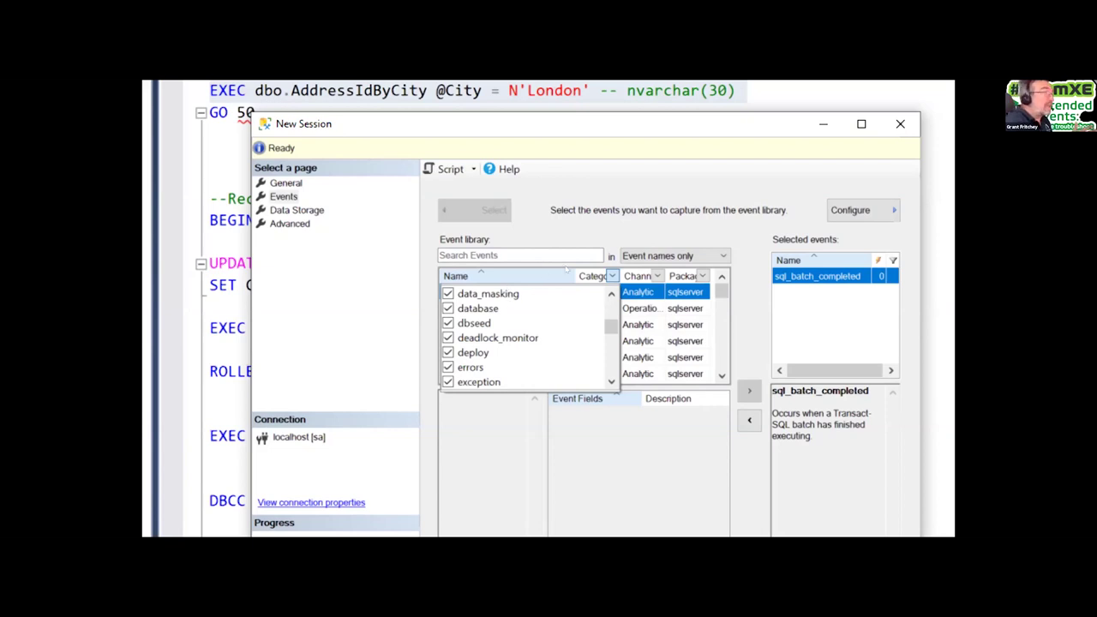
pyautogui.click(590, 267)
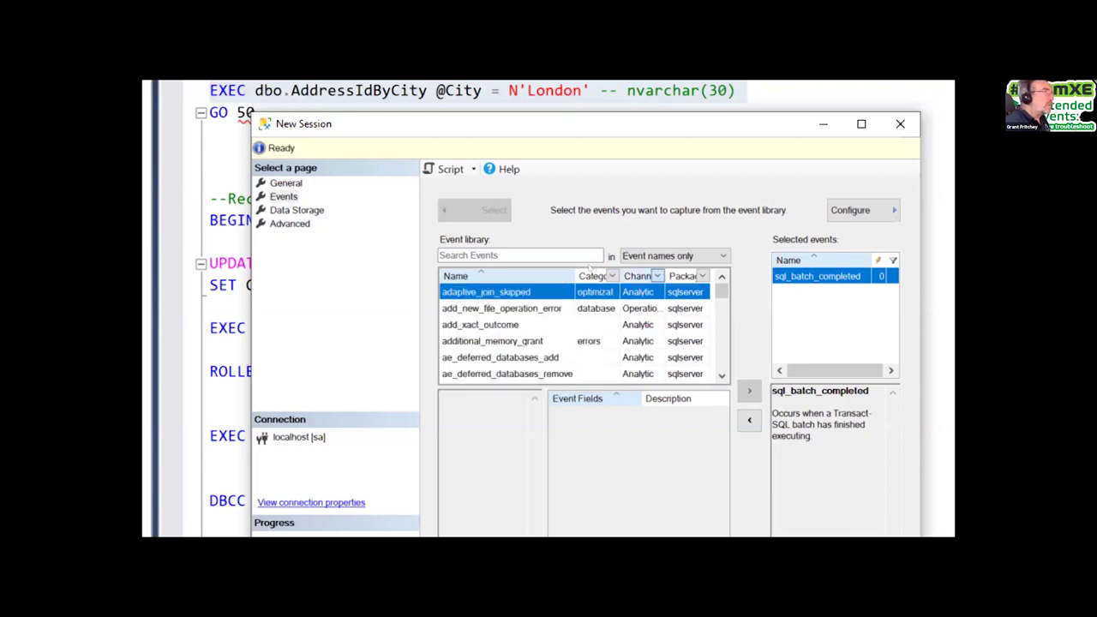
# Include the Debug channel in the event library's channel filter and exclude it again.
pyautogui.click(657, 276)
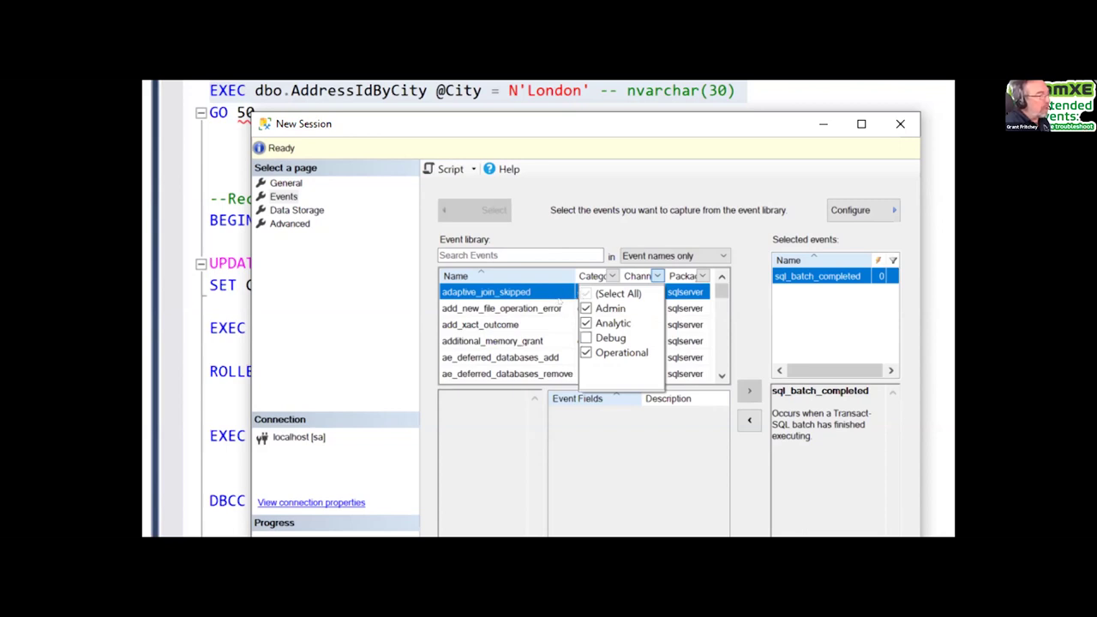
pyautogui.click(587, 338)
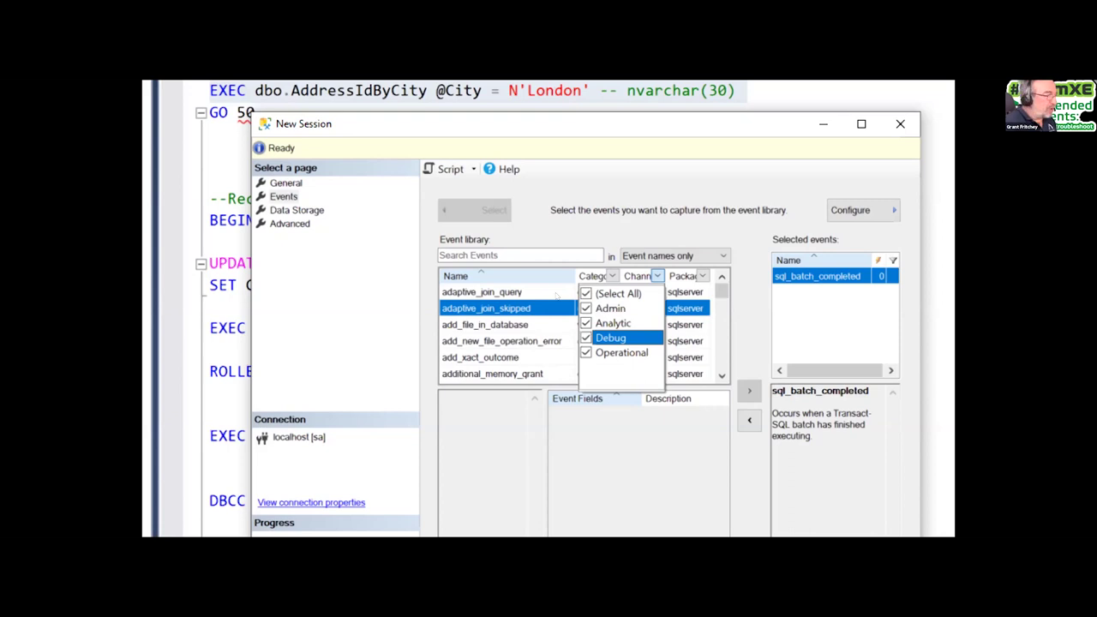
pyautogui.press('space')
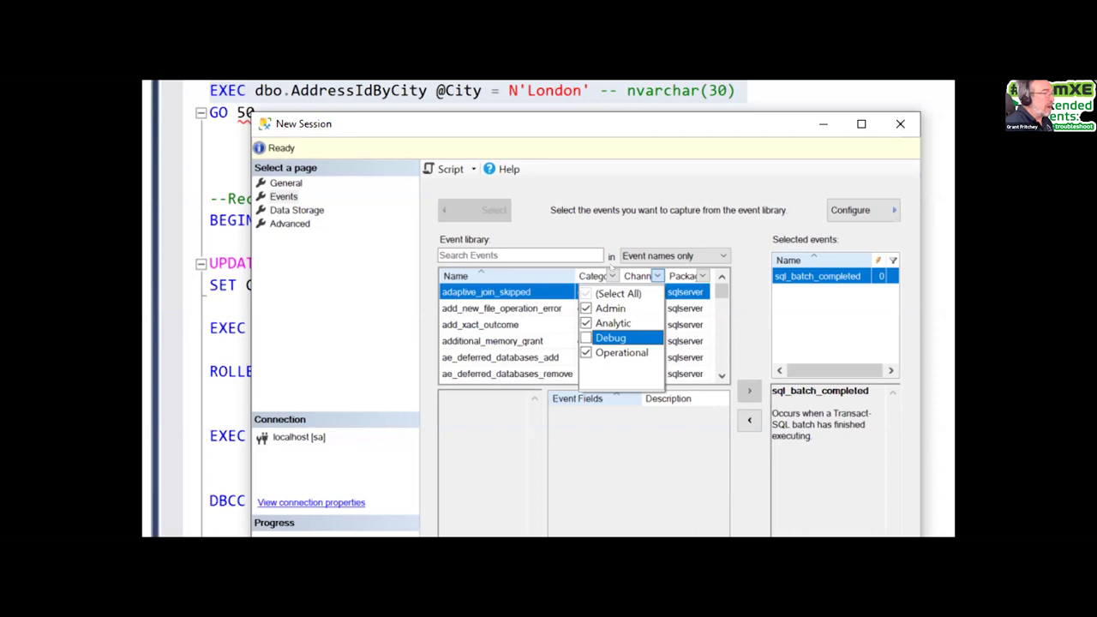
# Browse the packages available for filtering the event library, from filestream to the Xtp packages.
pyautogui.click(703, 276)
pyautogui.click(703, 276)
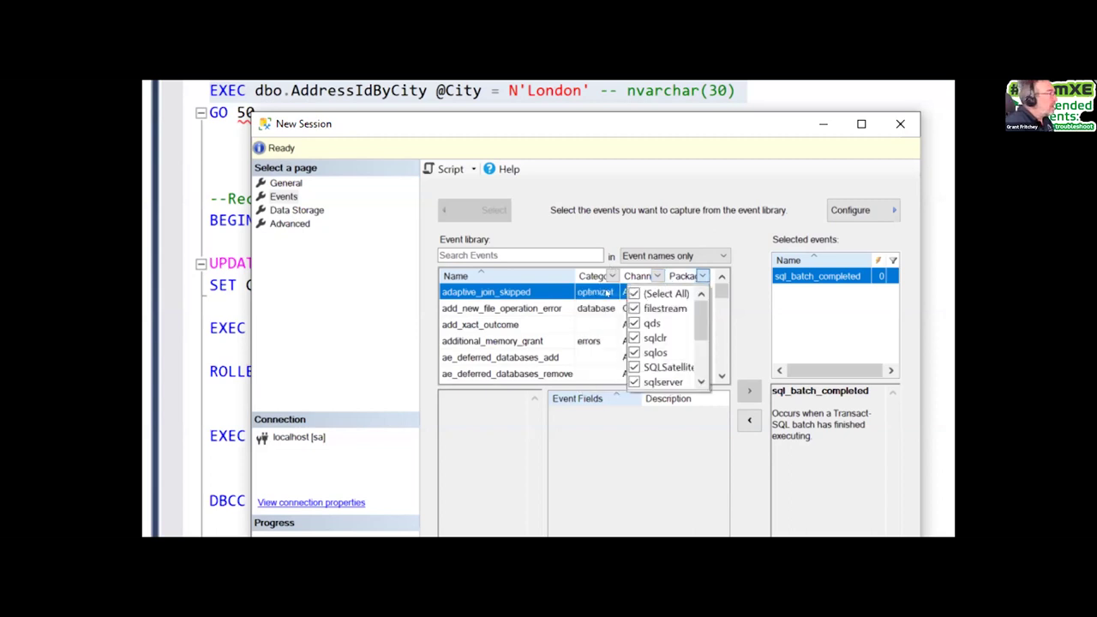
pyautogui.scroll(-2, 610, 313)
pyautogui.scroll(3, 612, 318)
pyautogui.scroll(-2, 612, 292)
pyautogui.scroll(-2, 612, 308)
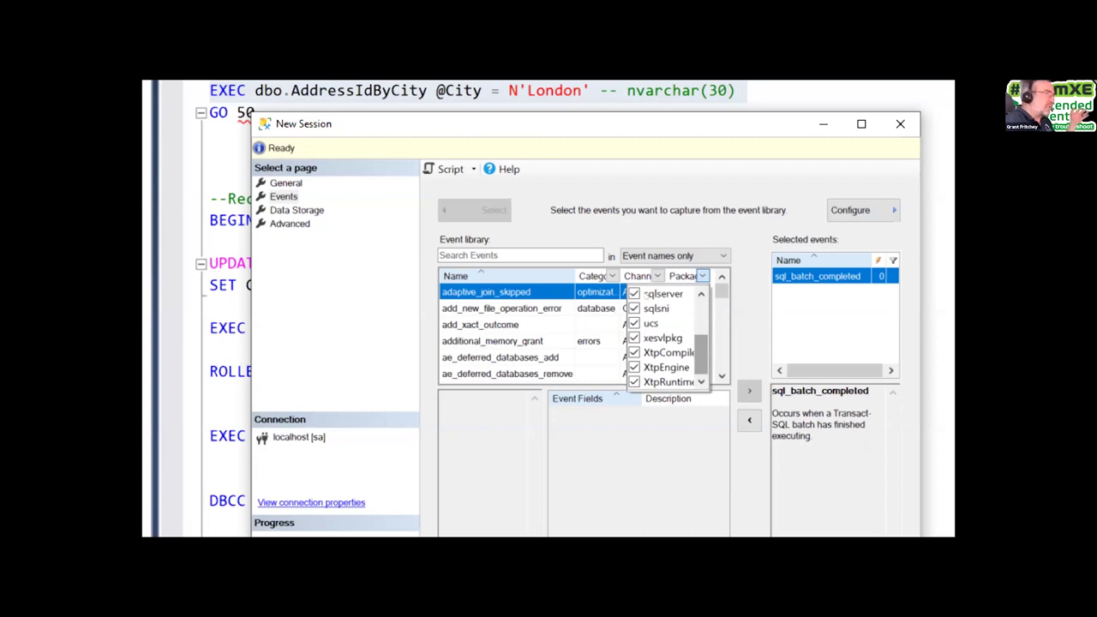
pyautogui.click(644, 294)
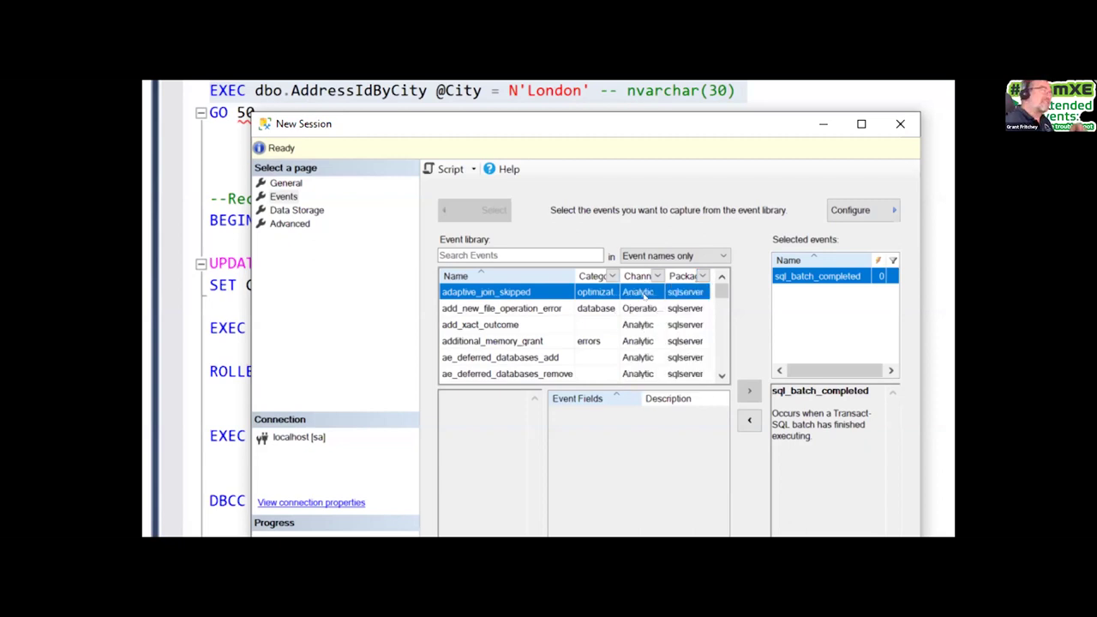
# Filter the event library by rpc_ and add the rpc_completed event to the session.
pyautogui.click(521, 255)
pyautogui.write('rpc_')
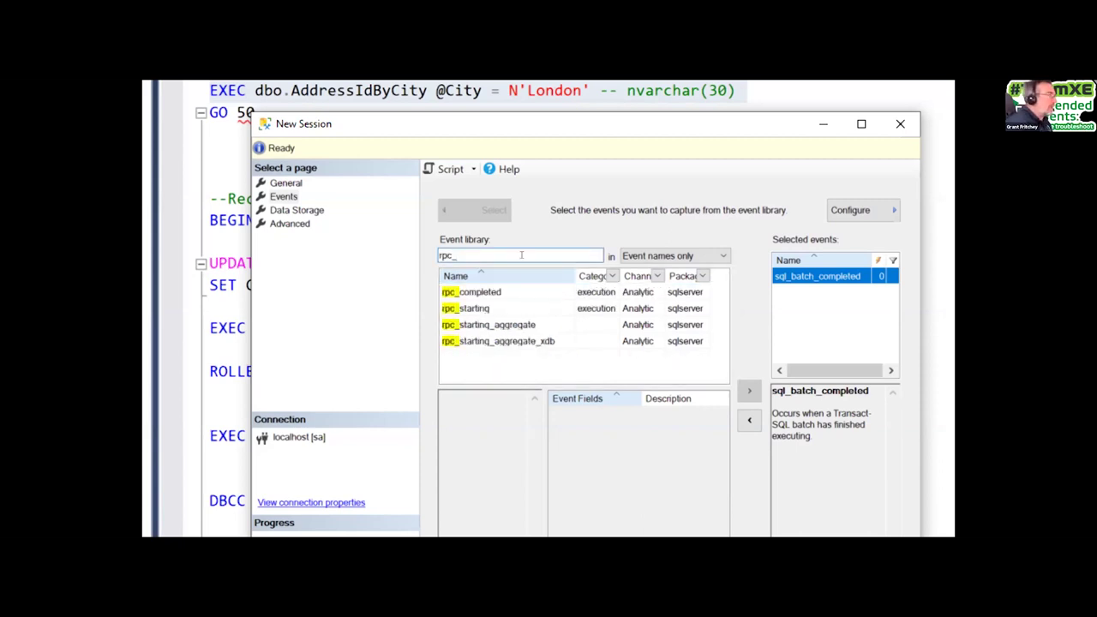
pyautogui.press('Down')
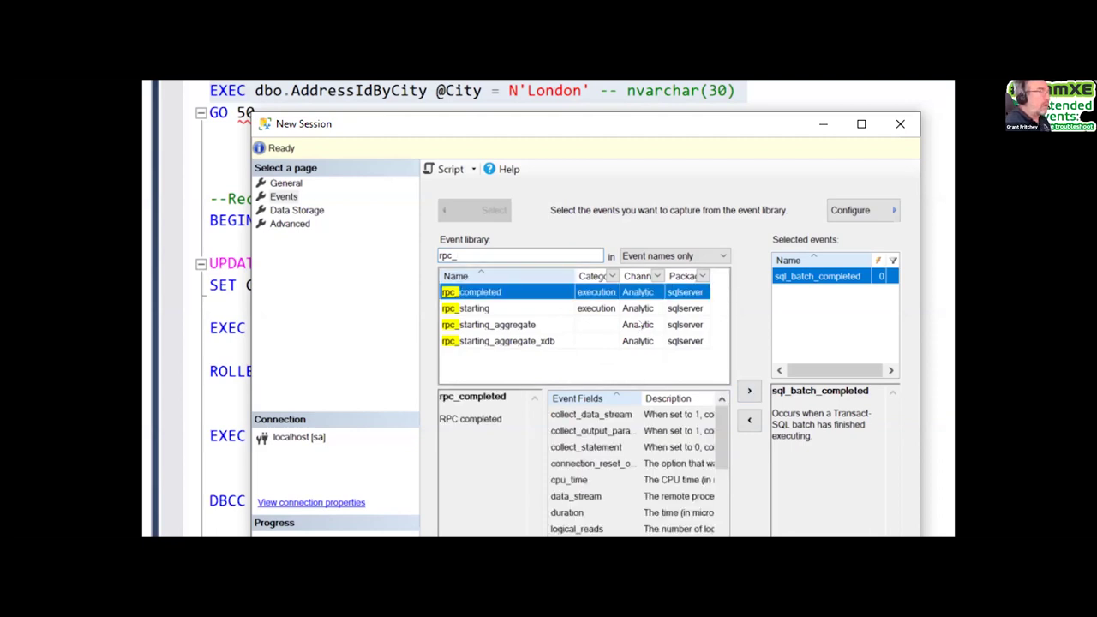
pyautogui.press('Return')
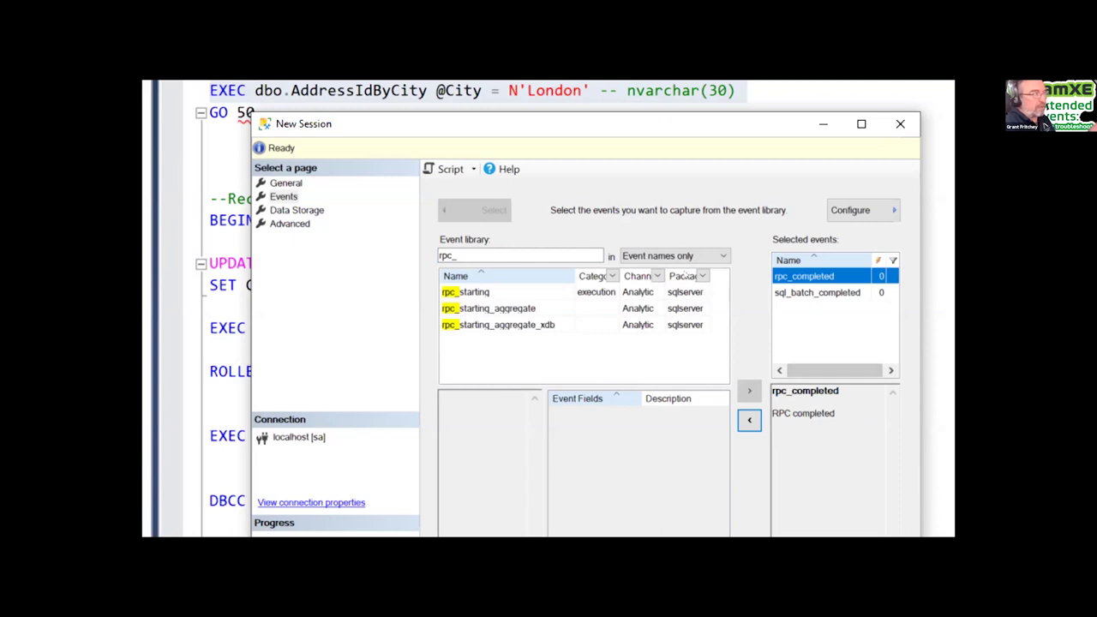
# Select sql_batch_completed among the session's chosen events and open the event configuration options.
pyautogui.press('Down')
pyautogui.press('Up')
pyautogui.press('Down')
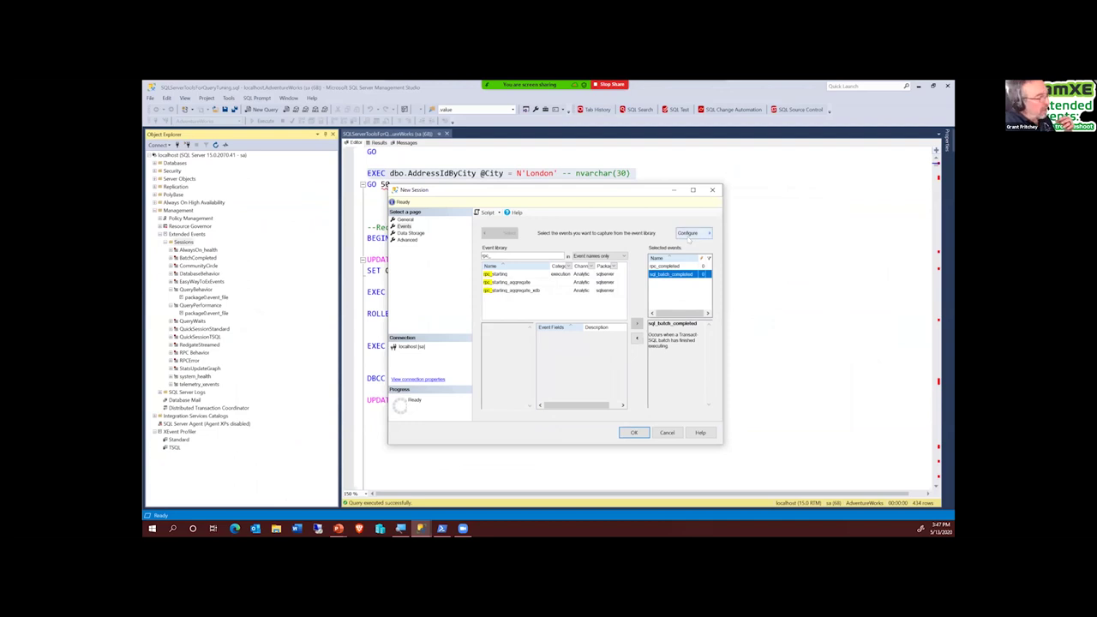
pyautogui.click(690, 238)
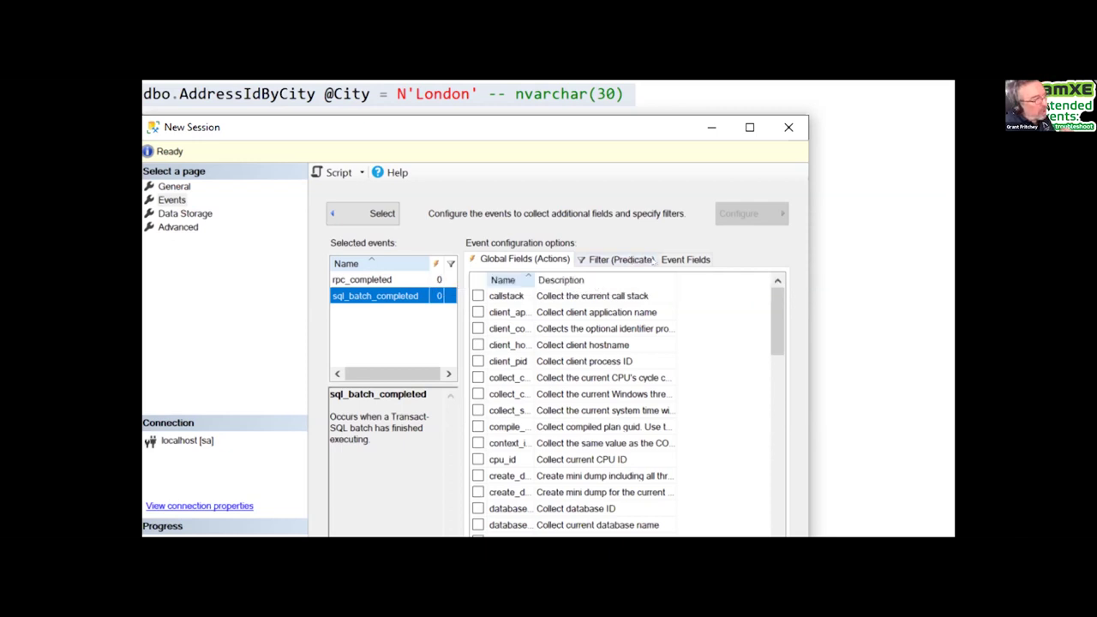
# Examine the event fields of sql_batch_completed, from batch_text through writes.
pyautogui.click(686, 258)
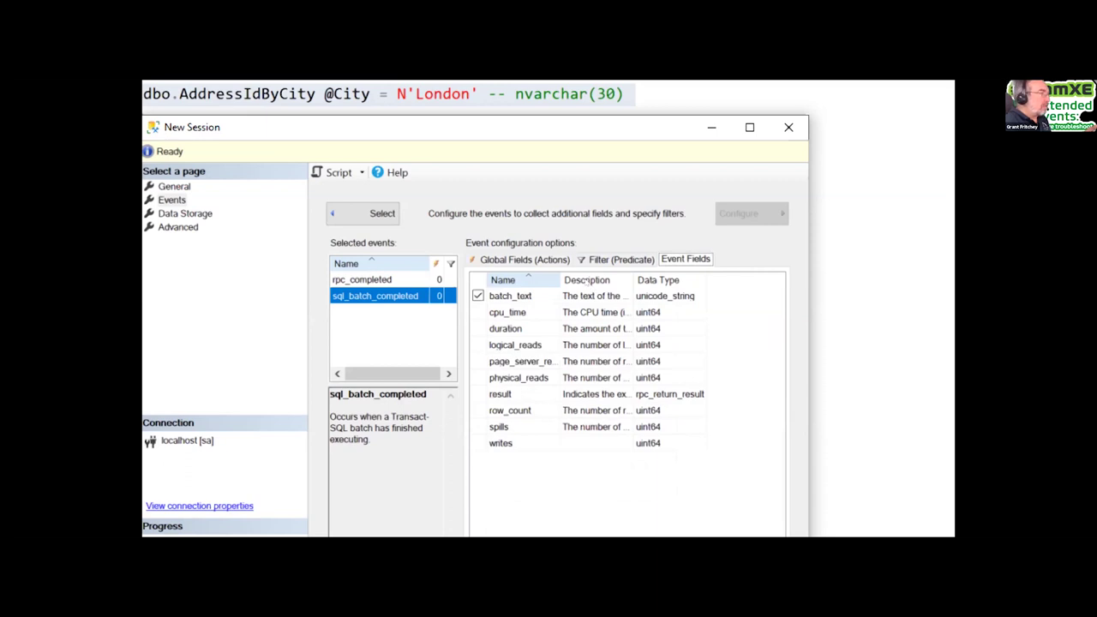
pyautogui.click(589, 312)
pyautogui.press('Down')
pyautogui.press('Down')
pyautogui.press('Down')
pyautogui.press('Down')
pyautogui.press('Down')
pyautogui.press('Down')
pyautogui.press('Down')
pyautogui.press('Down')
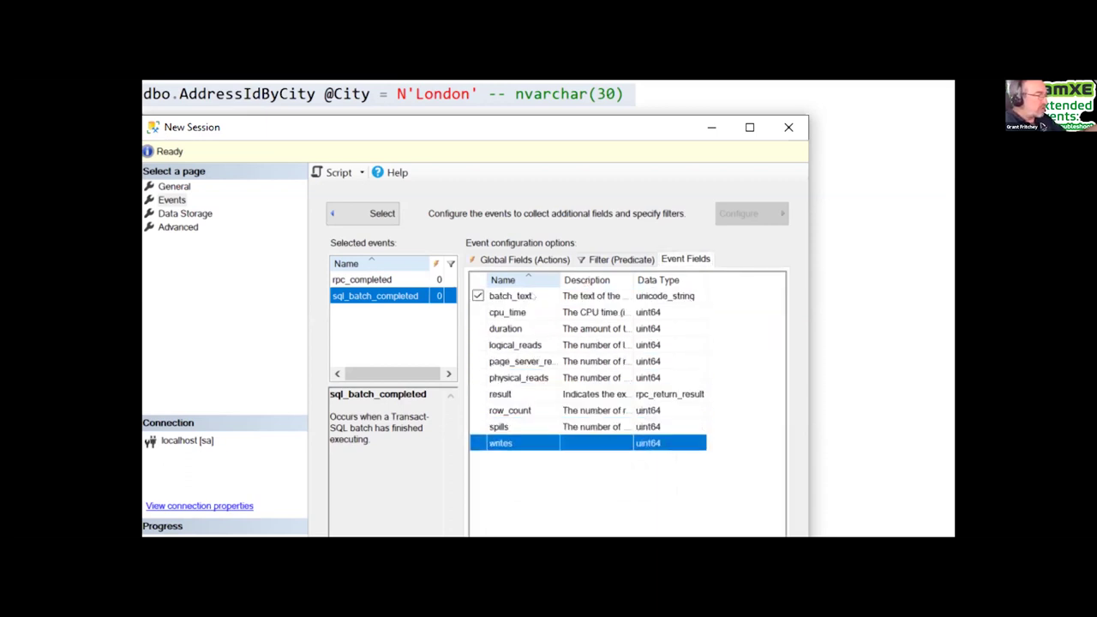
# Compare the event fields of rpc_completed with those of sql_batch_completed, including rpc_completed's object_name field.
pyautogui.press('Up')
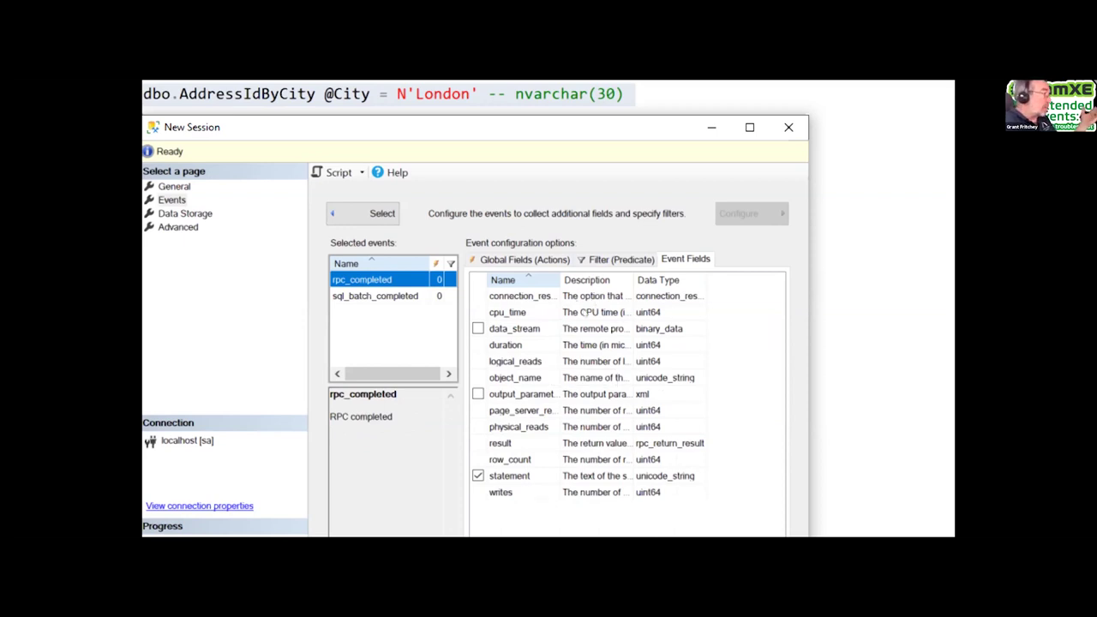
pyautogui.press('Tab')
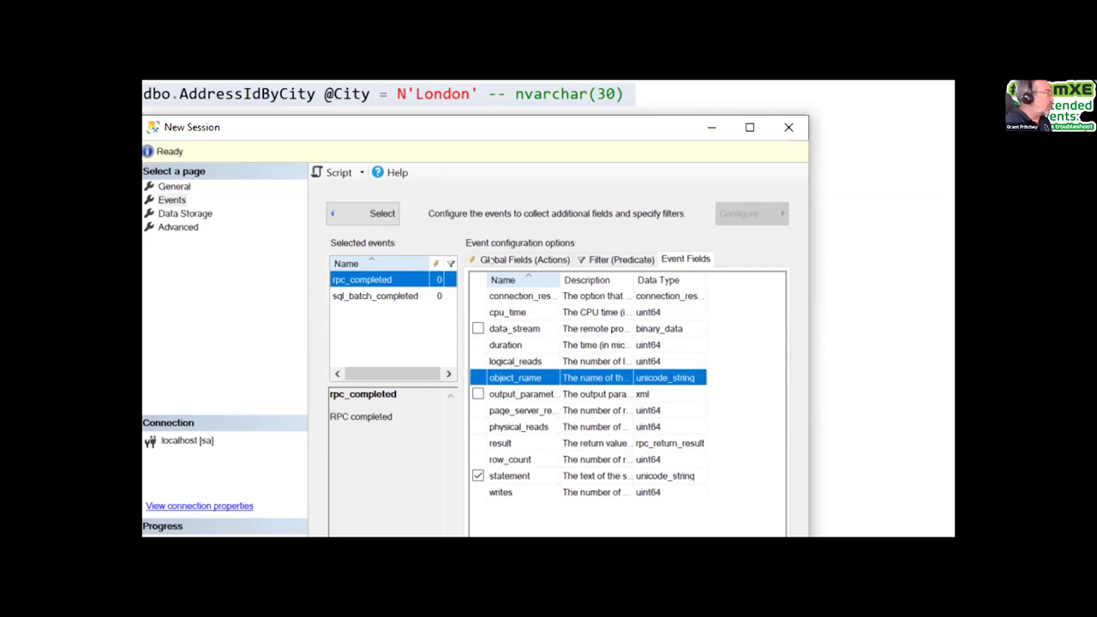
pyautogui.press('Down')
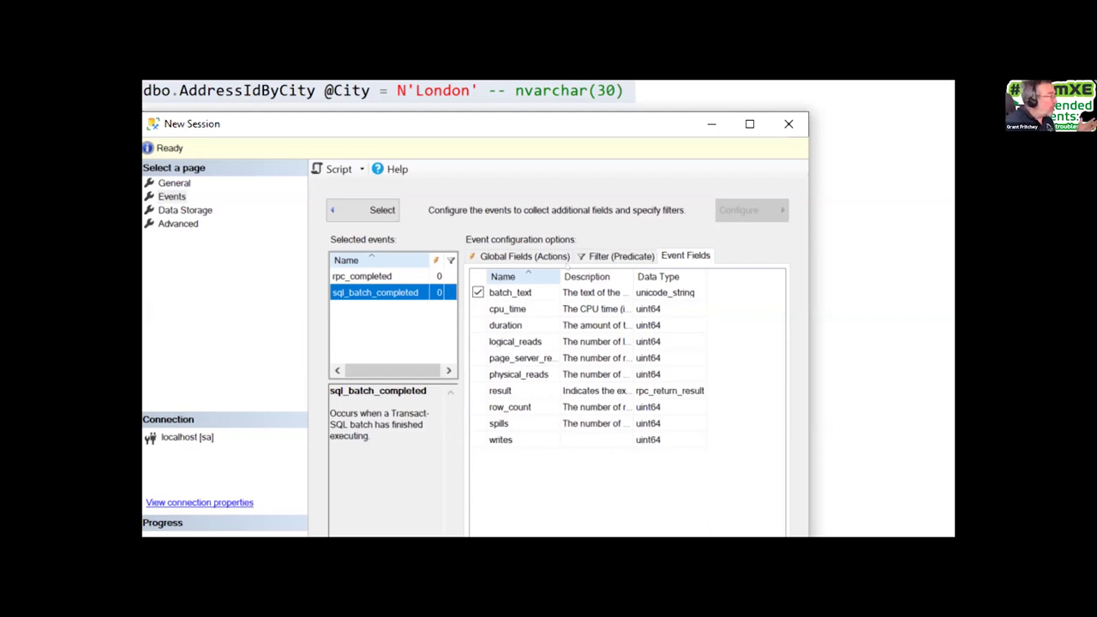
pyautogui.press('Up')
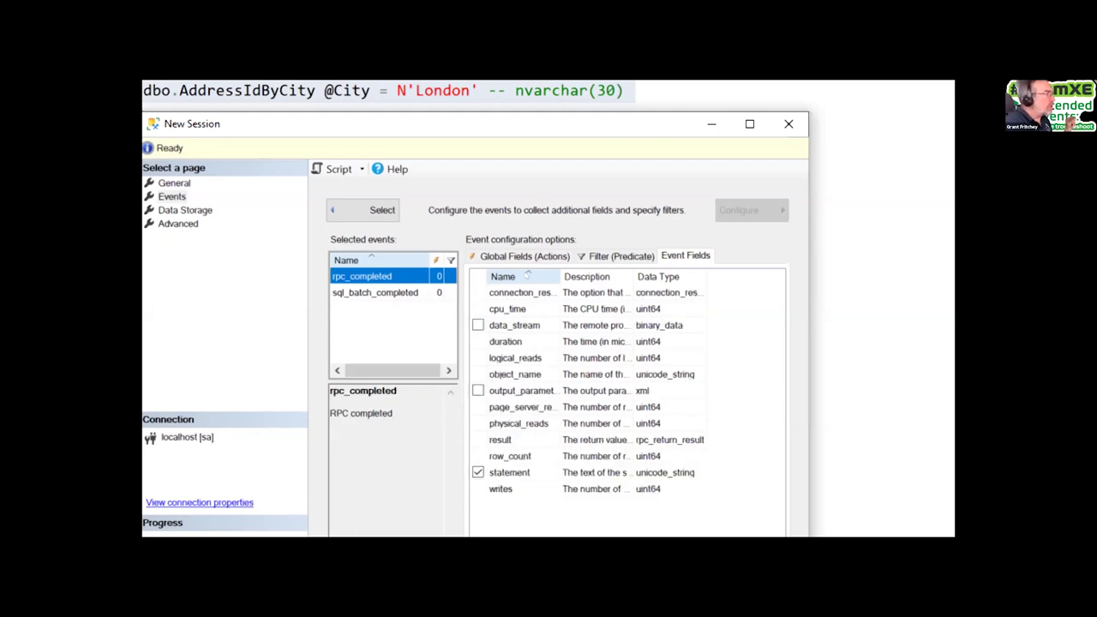
pyautogui.press('Down')
pyautogui.press('Up')
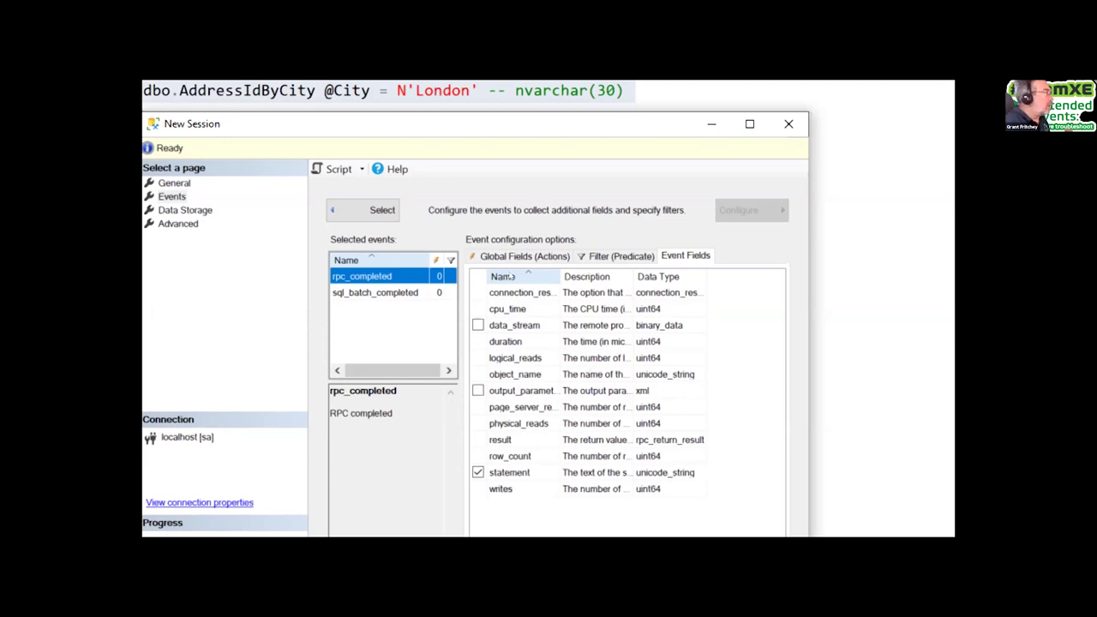
pyautogui.press('Down')
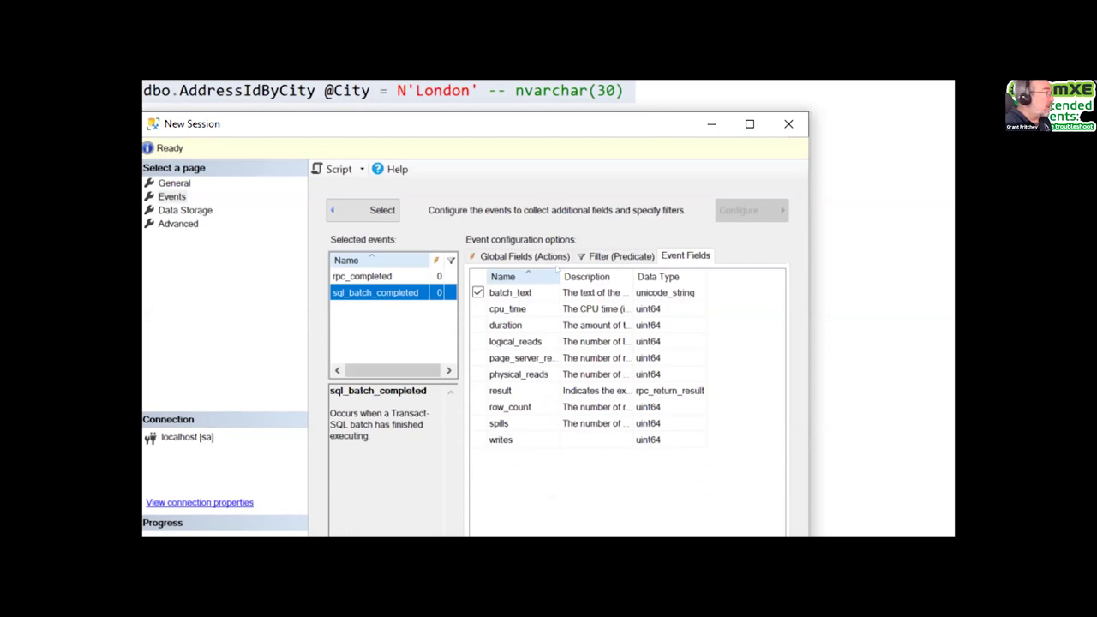
pyautogui.press('Up')
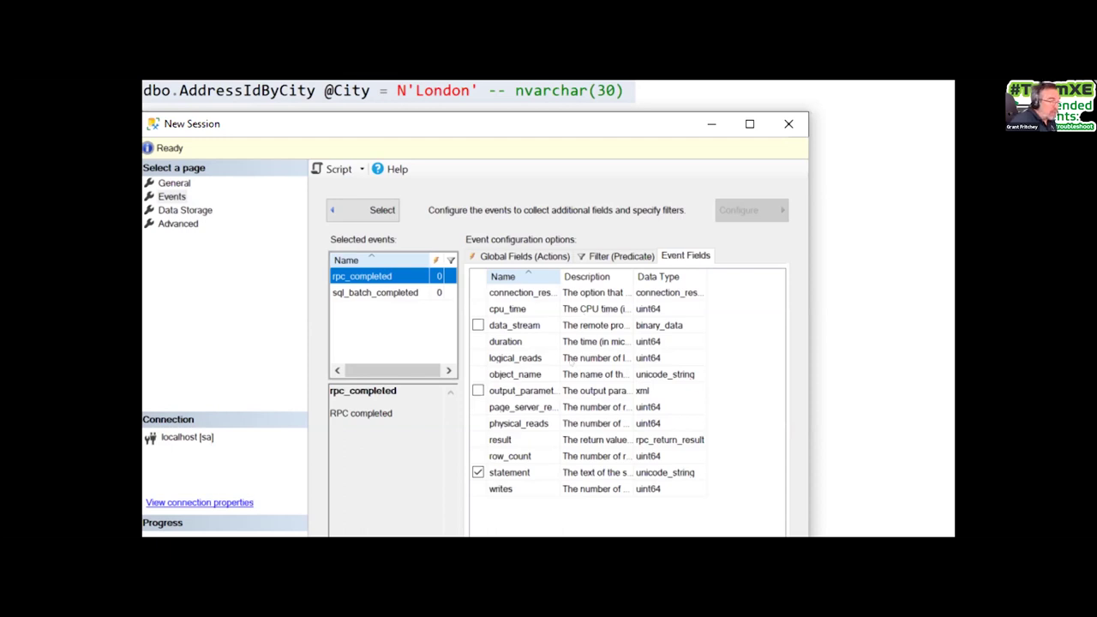
# Turn off collection of the statement field for rpc_completed and turn it back on.
pyautogui.click(514, 472)
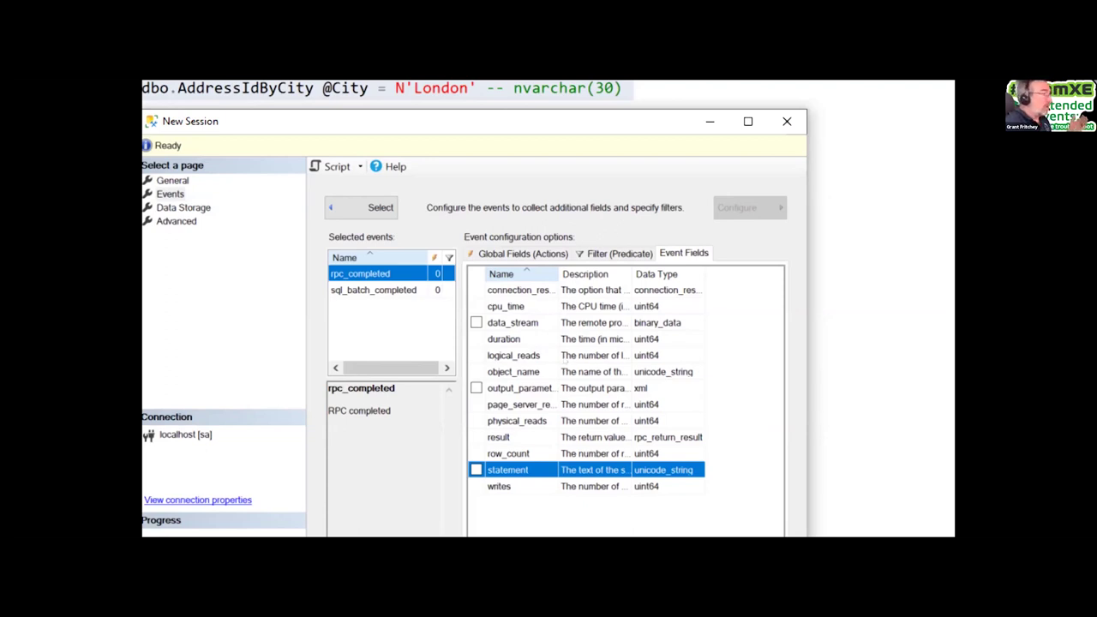
pyautogui.press('space')
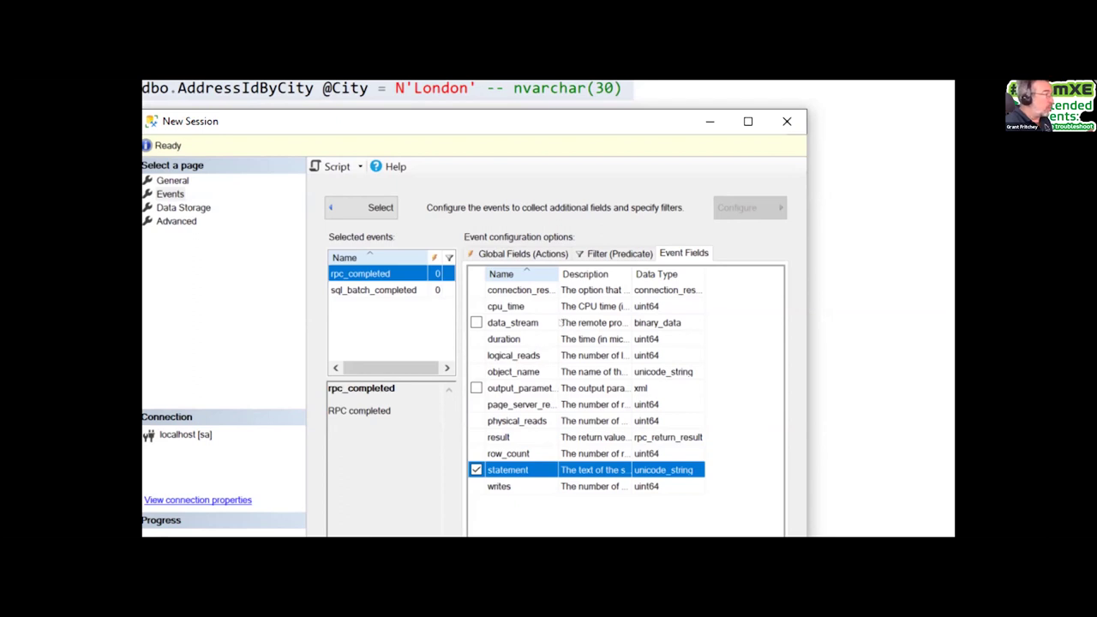
# Review the optional output parameters and data_stream fields of rpc_completed, leaving both uncollected.
pyautogui.press('Up')
pyautogui.press('Up')
pyautogui.press('Up')
pyautogui.press('Up')
pyautogui.press('Up')
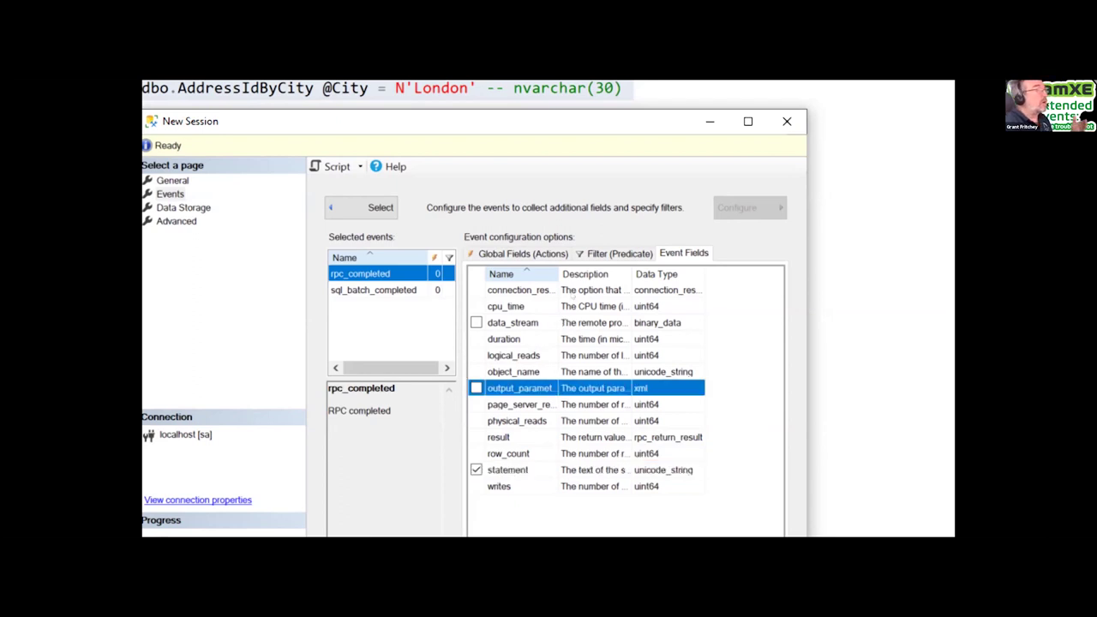
pyautogui.press('Up')
pyautogui.press('Up')
pyautogui.press('Up')
pyautogui.press('Up')
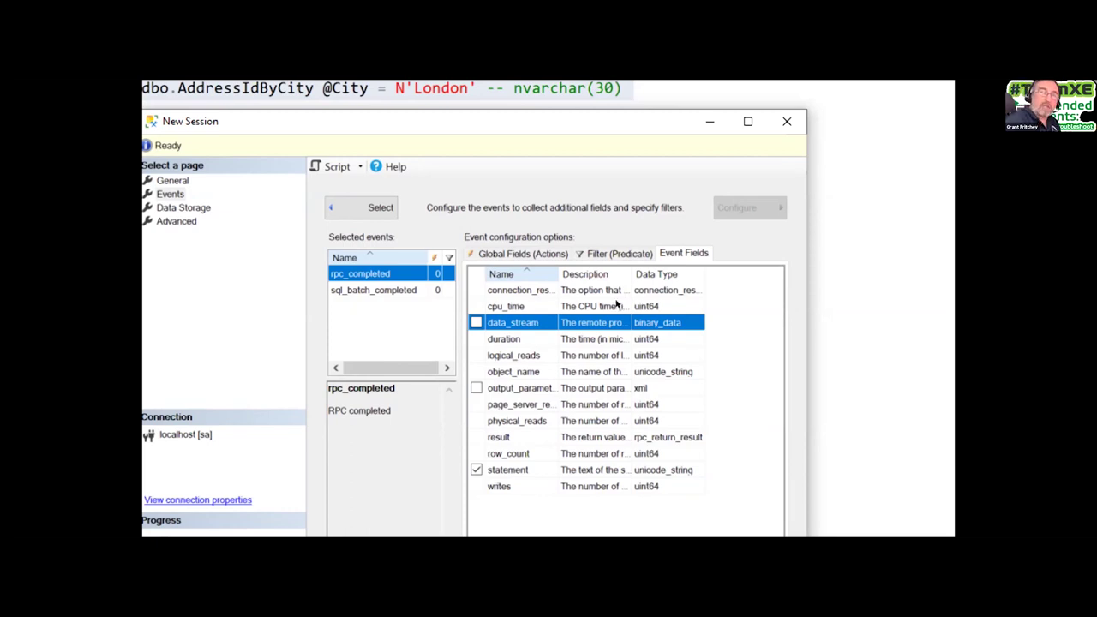
# Open the filter predicates of the selected events and select rpc_completed and sql_batch_completed together.
pyautogui.click(620, 257)
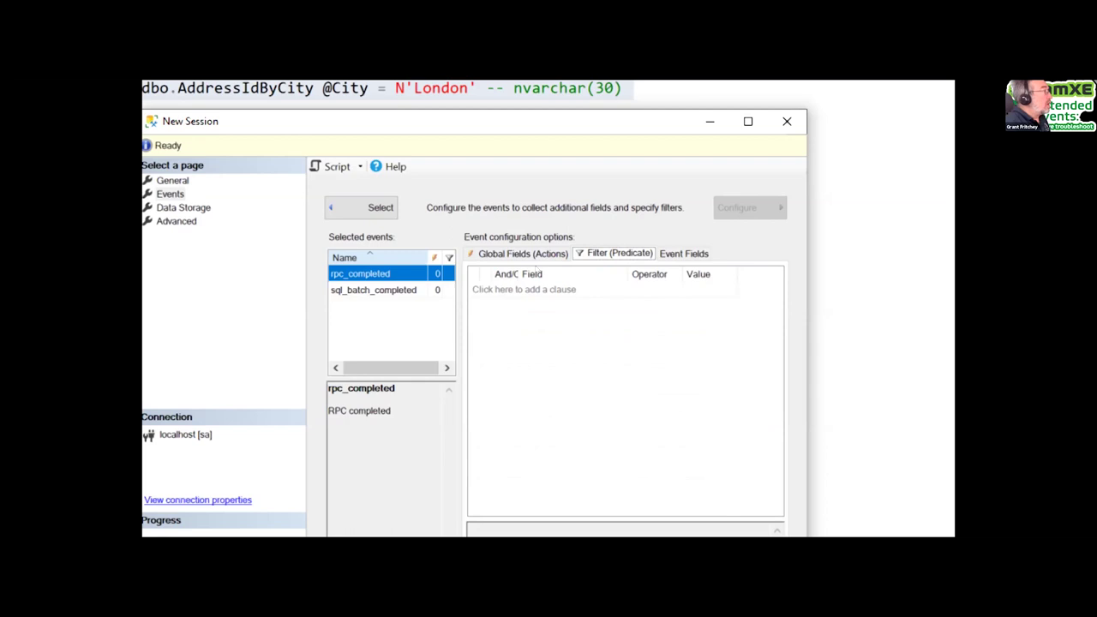
pyautogui.press('Down')
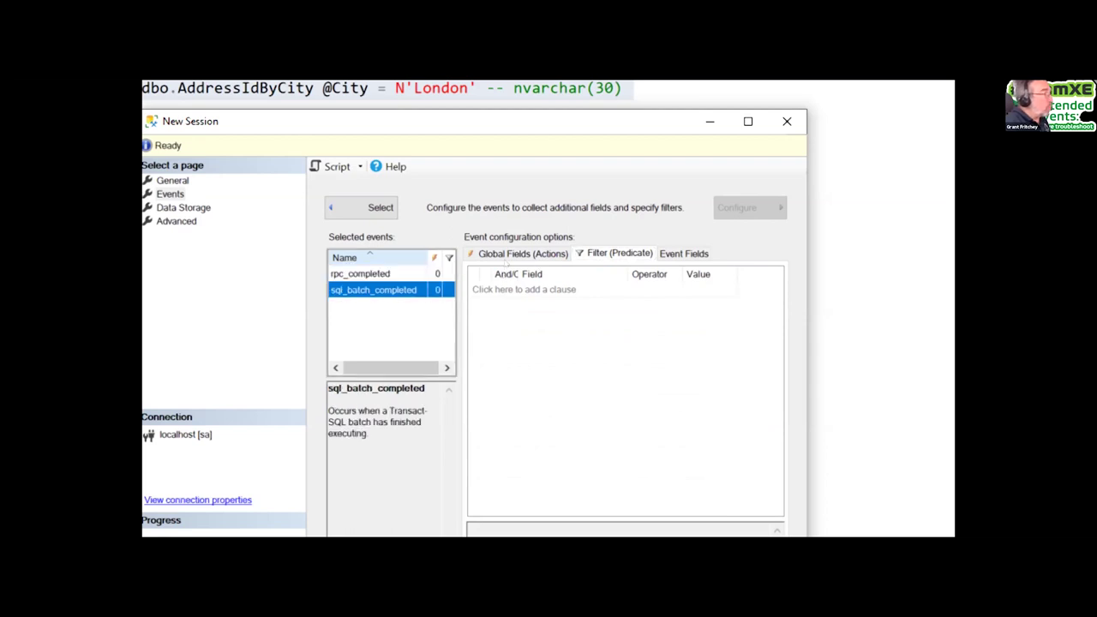
pyautogui.press('Up')
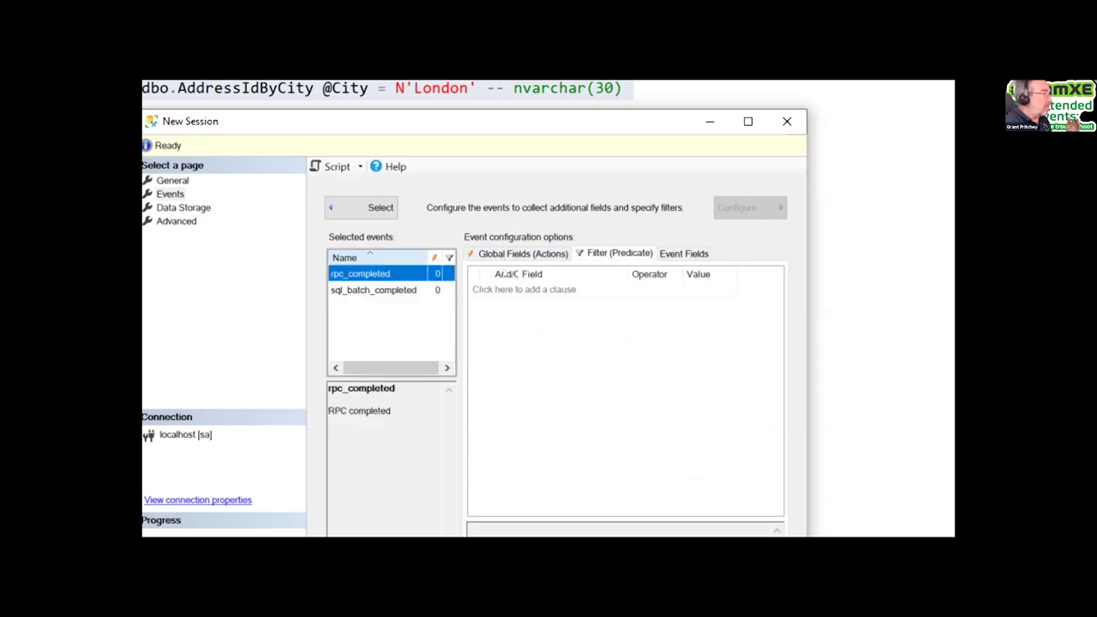
pyautogui.press('Down')
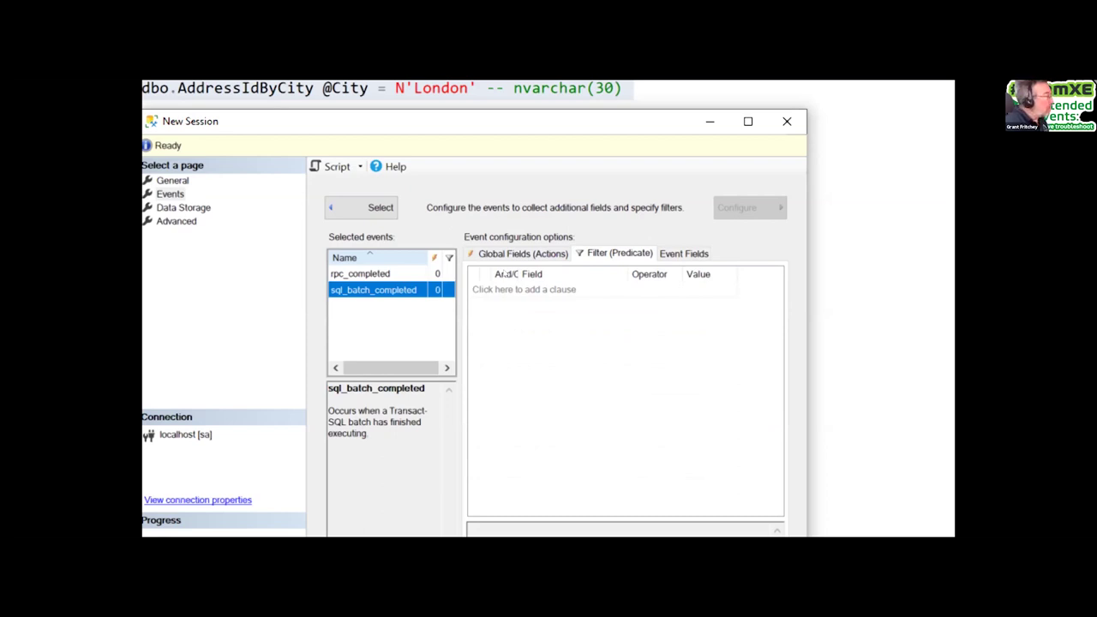
pyautogui.hotkey('shift', 'Up')
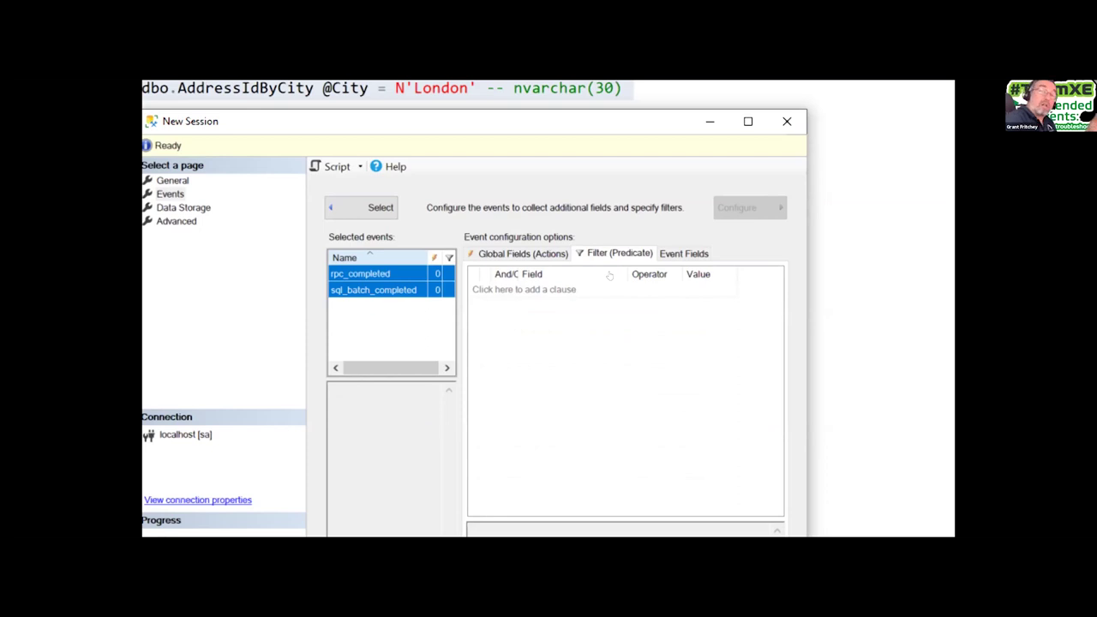
# Examine the filter fields that rpc_completed and sql_batch_completed share, from cpu_time through writes, using an empty clause.
pyautogui.click(611, 275)
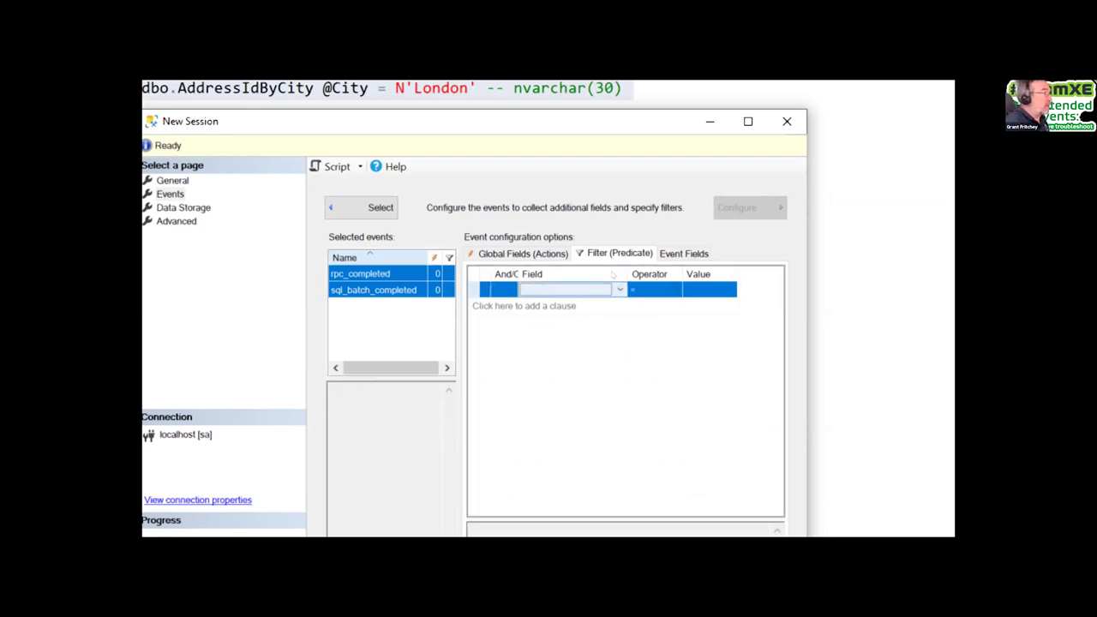
pyautogui.click(611, 289)
pyautogui.press('r')
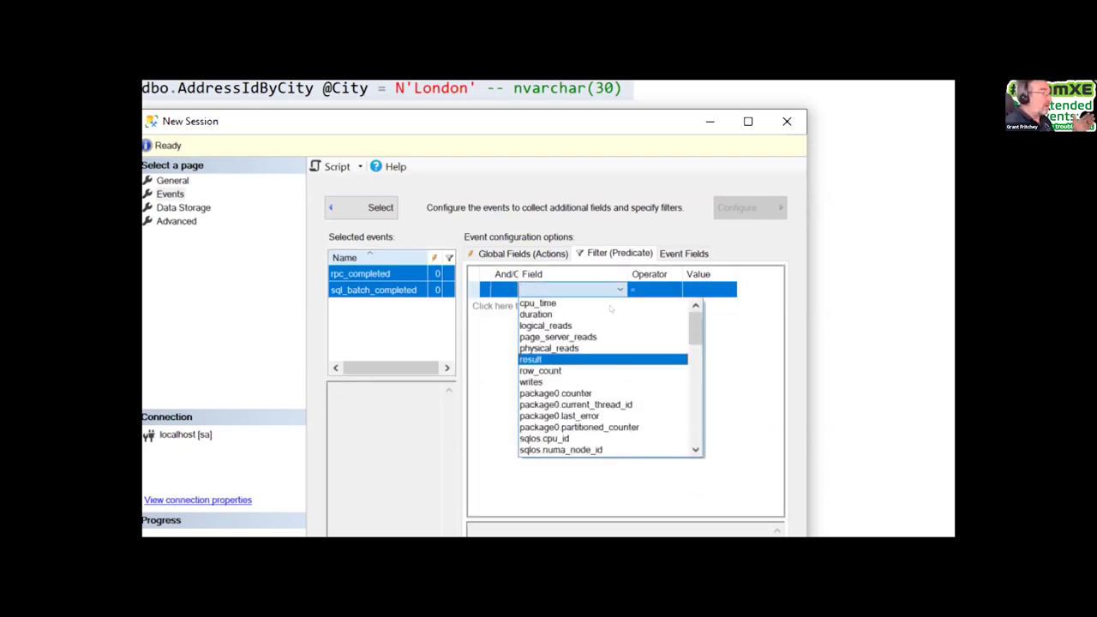
pyautogui.scroll(-1, 611, 313)
pyautogui.scroll(1, 611, 313)
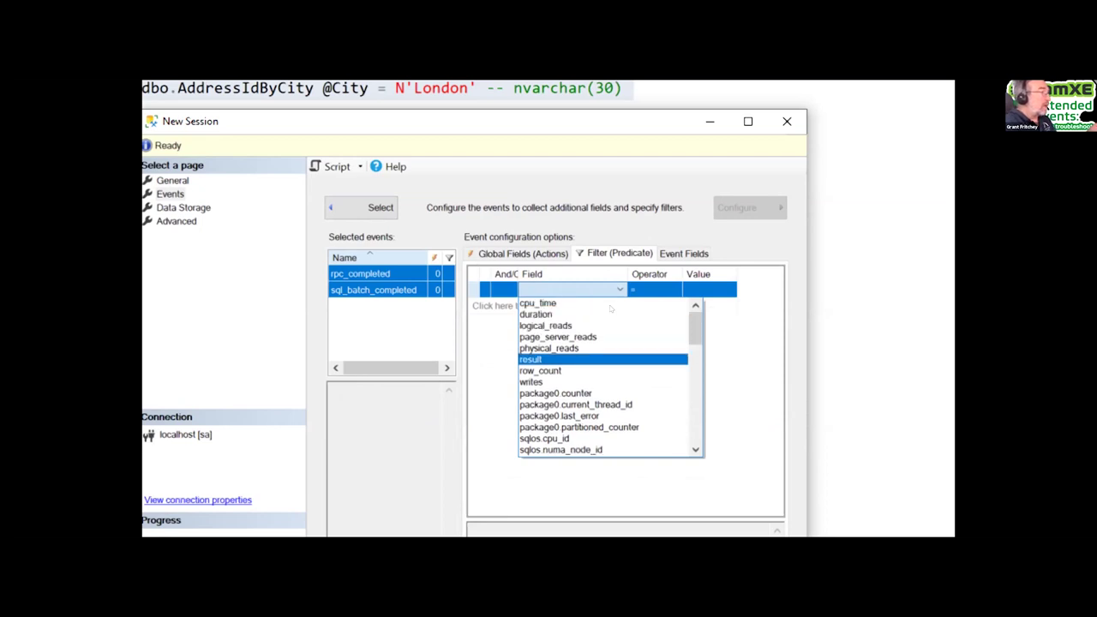
pyautogui.press('Down')
pyautogui.press('Down')
pyautogui.press('Down')
pyautogui.press('Down')
pyautogui.press('Down')
pyautogui.press('Down')
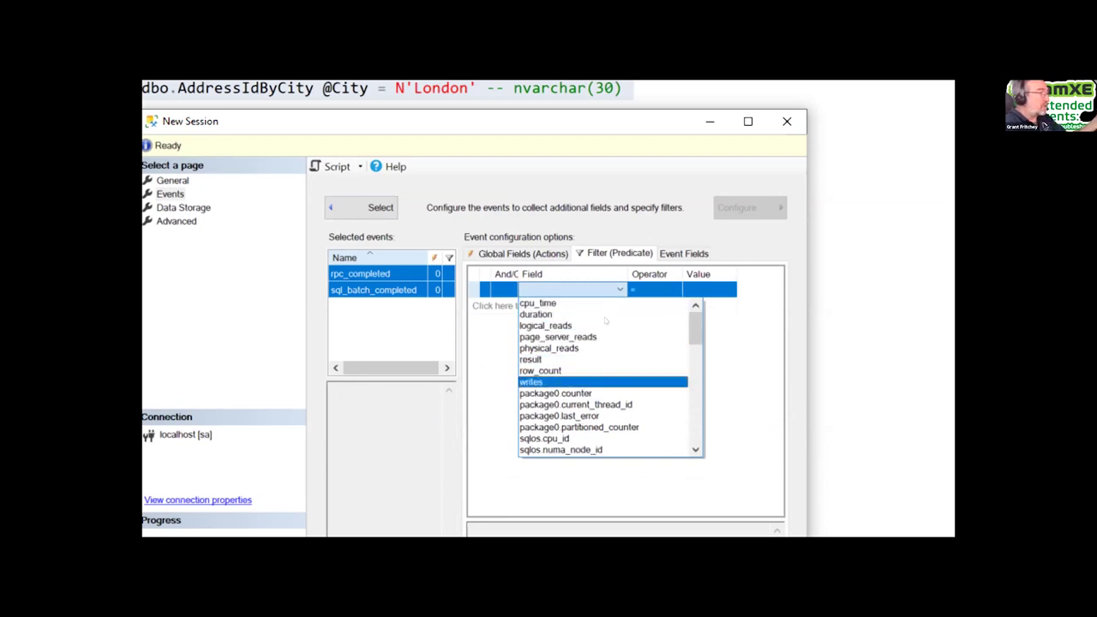
pyautogui.press('Up')
pyautogui.press('Up')
pyautogui.press('Up')
pyautogui.press('Up')
pyautogui.press('Up')
pyautogui.press('Up')
pyautogui.press('Up')
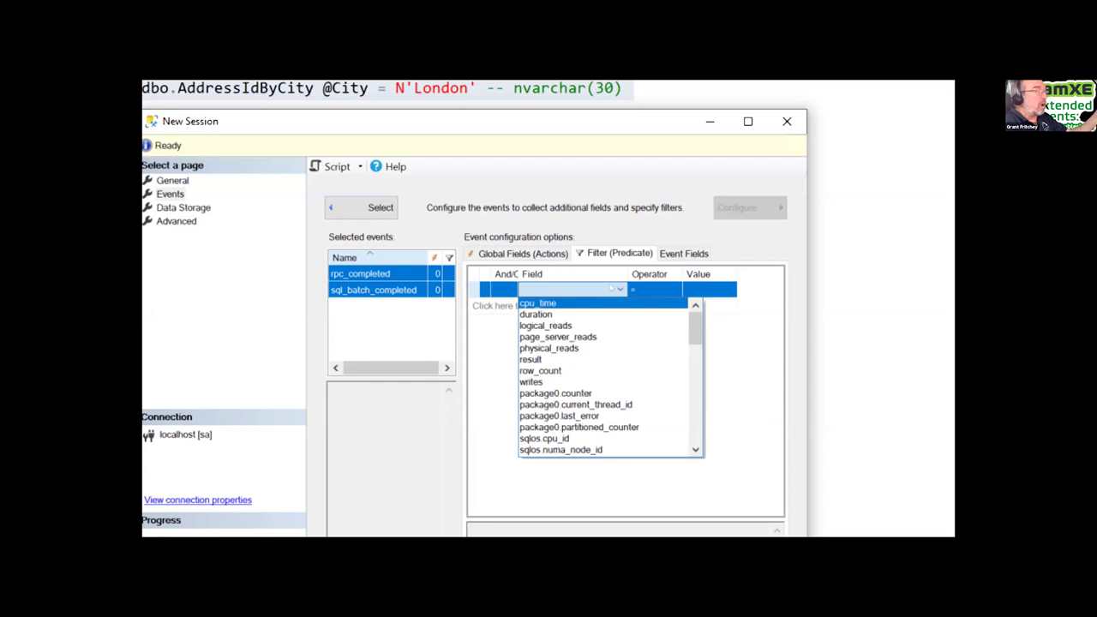
pyautogui.press('Down')
pyautogui.press('Down')
pyautogui.press('Down')
pyautogui.press('Down')
pyautogui.press('Down')
pyautogui.press('Down')
pyautogui.press('Down')
pyautogui.press('Up')
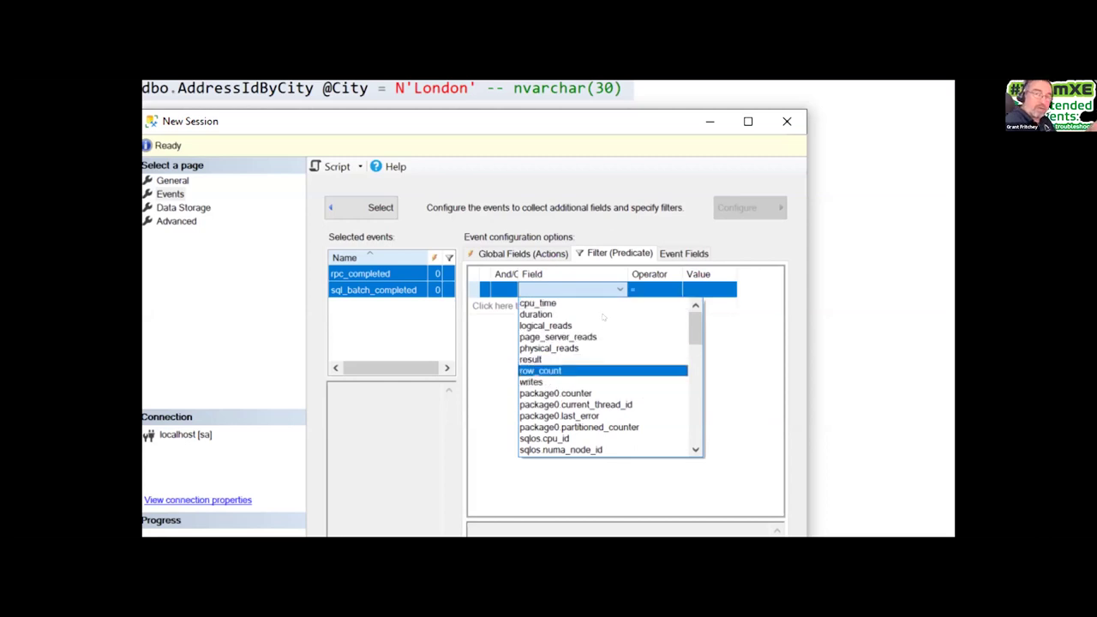
pyautogui.press('Down')
pyautogui.press('Up')
pyautogui.press('Escape')
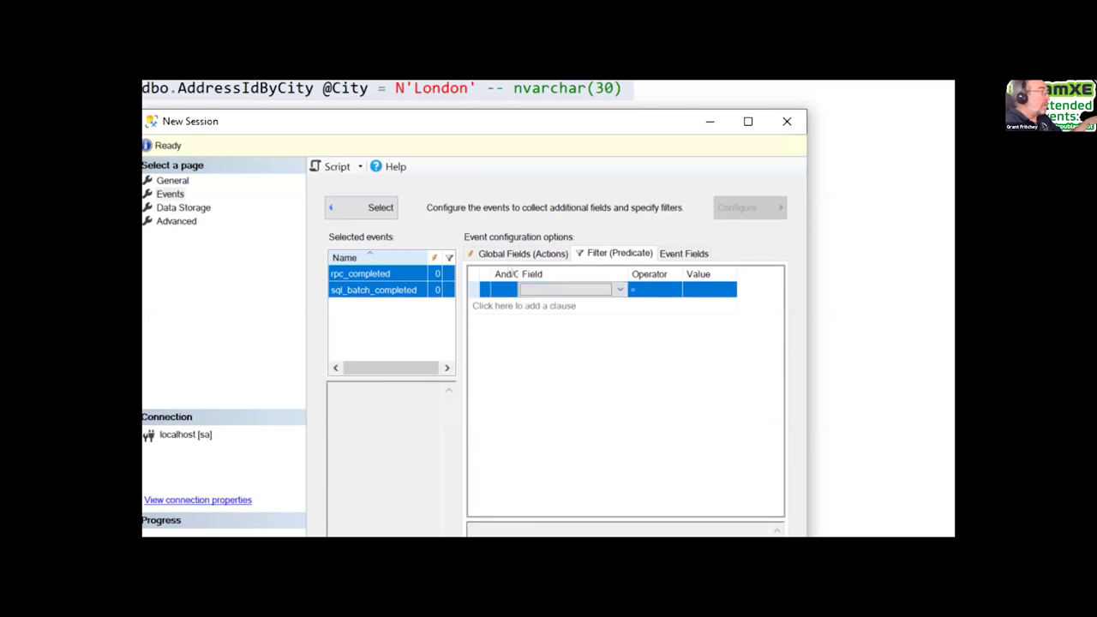
pyautogui.hotkey('alt', 'Down')
pyautogui.press('Escape')
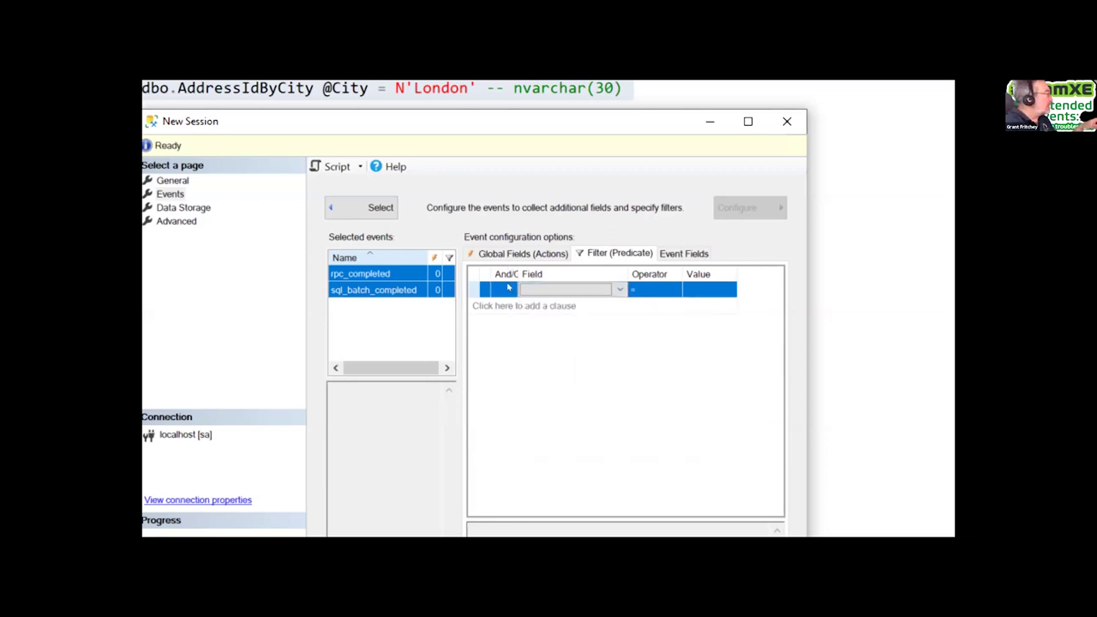
pyautogui.press('Escape')
# Examine the filter fields available for rpc_completed alone, including object_name, output_parameters and statement.
pyautogui.click(360, 274)
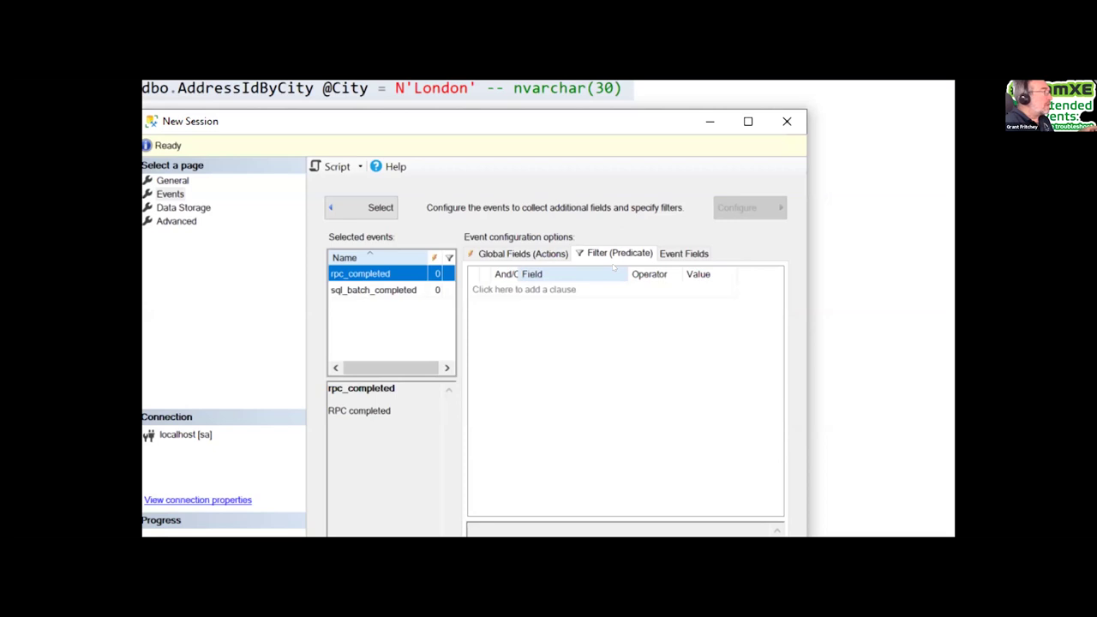
pyautogui.click(600, 289)
pyautogui.hotkey('alt', 'Down')
pyautogui.press('Down')
pyautogui.press('Down')
pyautogui.press('Down')
pyautogui.press('Down')
pyautogui.press('Down')
pyautogui.press('Down')
pyautogui.press('Down')
pyautogui.press('Down')
pyautogui.press('Down')
pyautogui.press('Down')
pyautogui.press('Down')
pyautogui.press('Up')
pyautogui.press('Up')
pyautogui.press('Up')
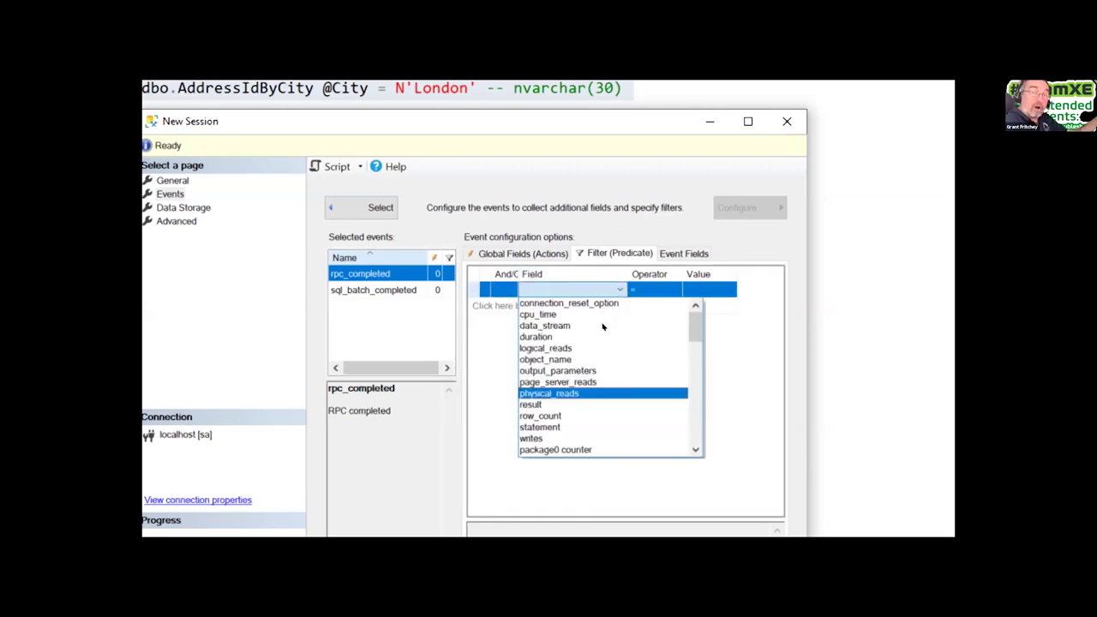
pyautogui.press('Up')
pyautogui.press('Up')
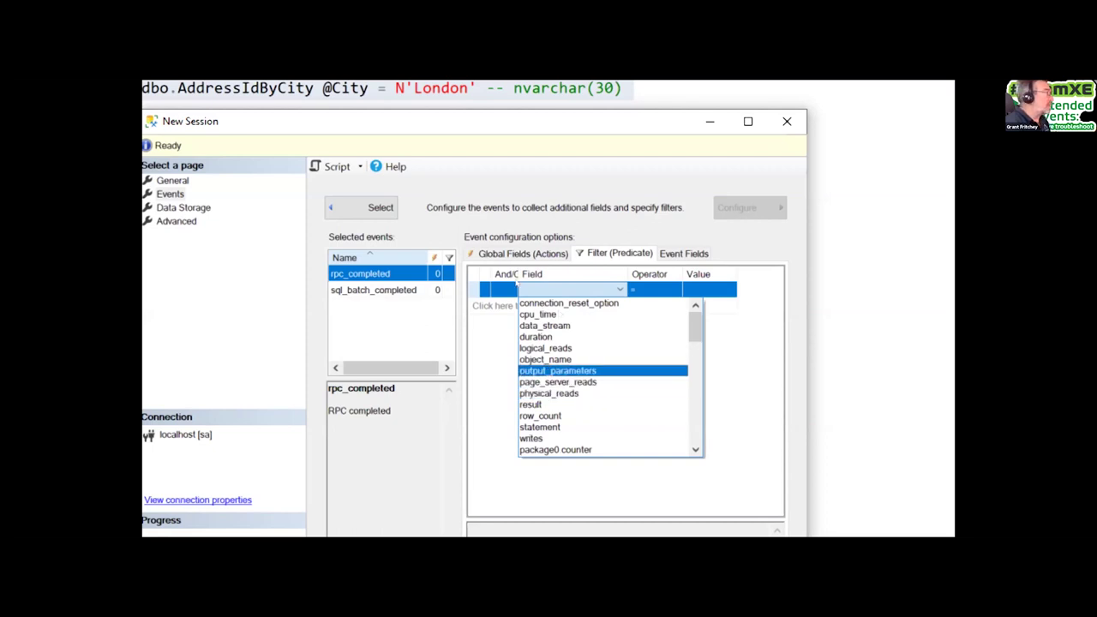
pyautogui.press('Escape')
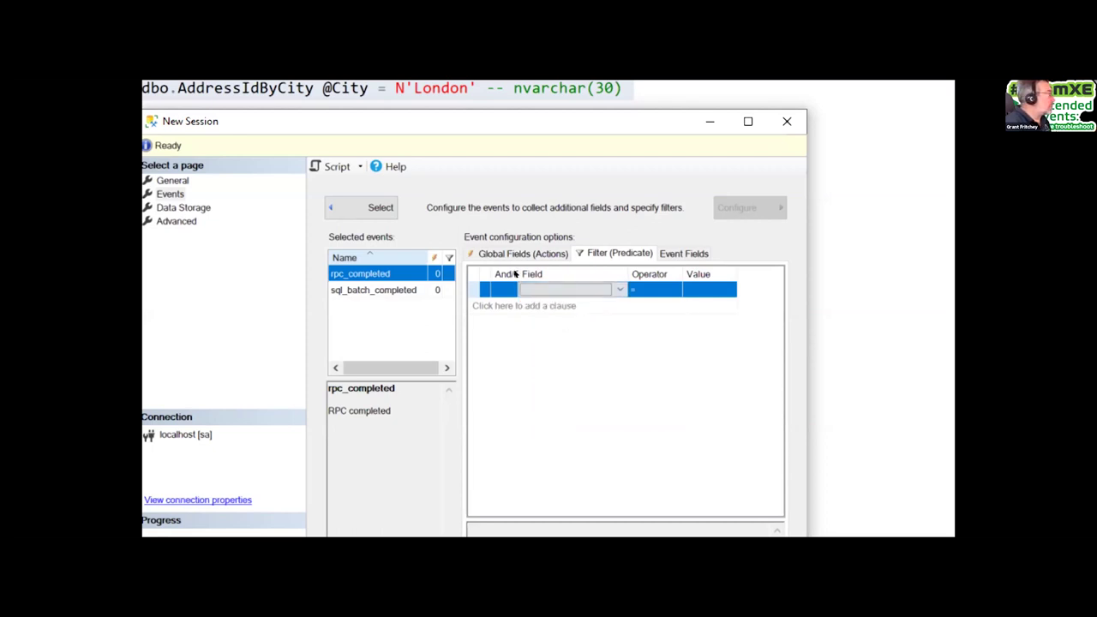
# Add a filter clause on the sqlserver.database_name field for rpc_completed and sql_batch_completed together.
pyautogui.hotkey('shift', 'Down')
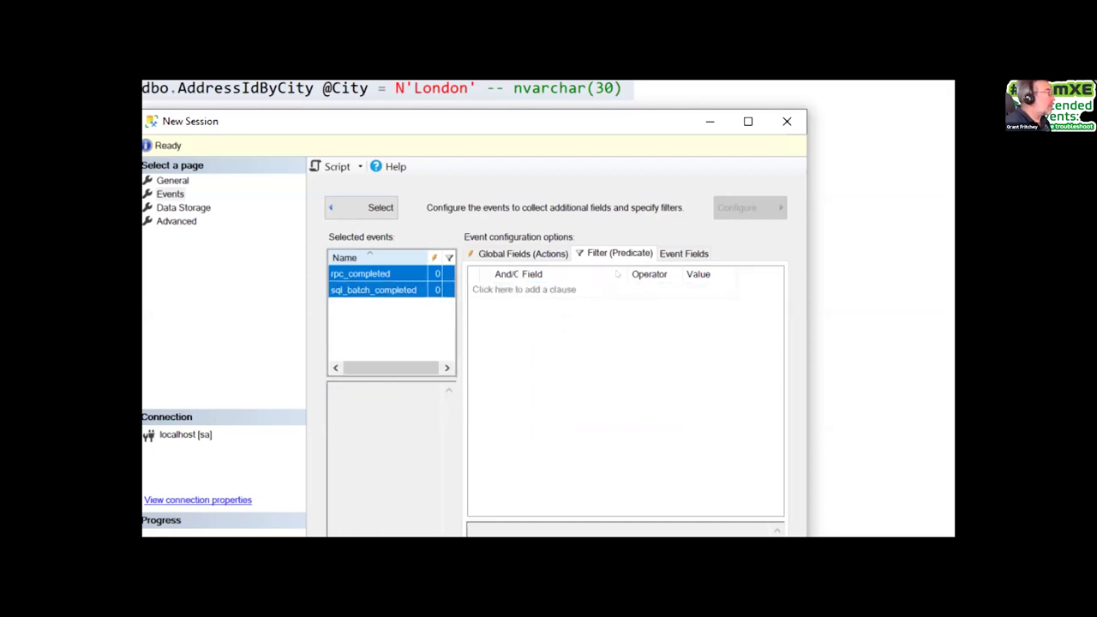
pyautogui.click(619, 289)
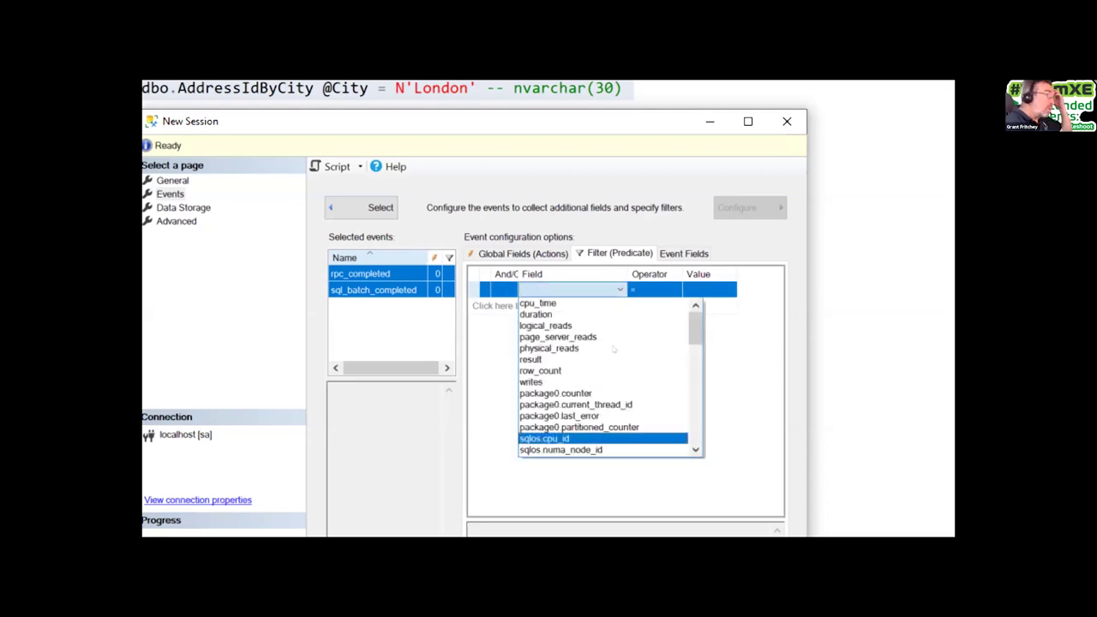
pyautogui.scroll(-1, 614, 349)
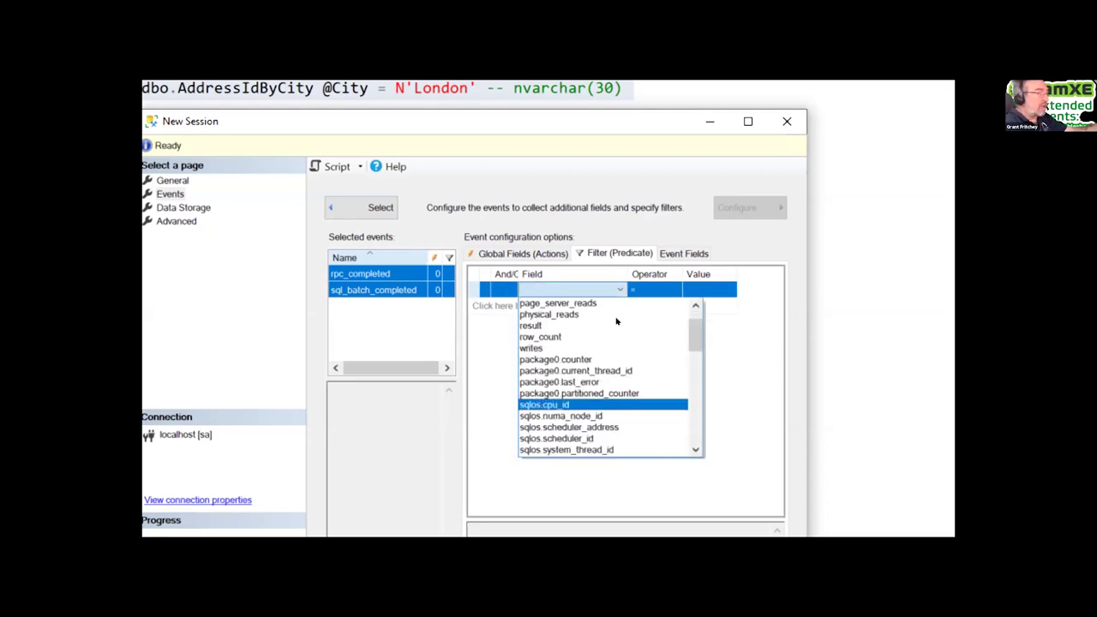
pyautogui.press('Up')
pyautogui.press('Up')
pyautogui.press('Up')
pyautogui.press('Up')
pyautogui.press('Up')
pyautogui.press('Down')
pyautogui.press('Down')
pyautogui.press('Down')
pyautogui.press('Down')
pyautogui.scroll(-1, 613, 324)
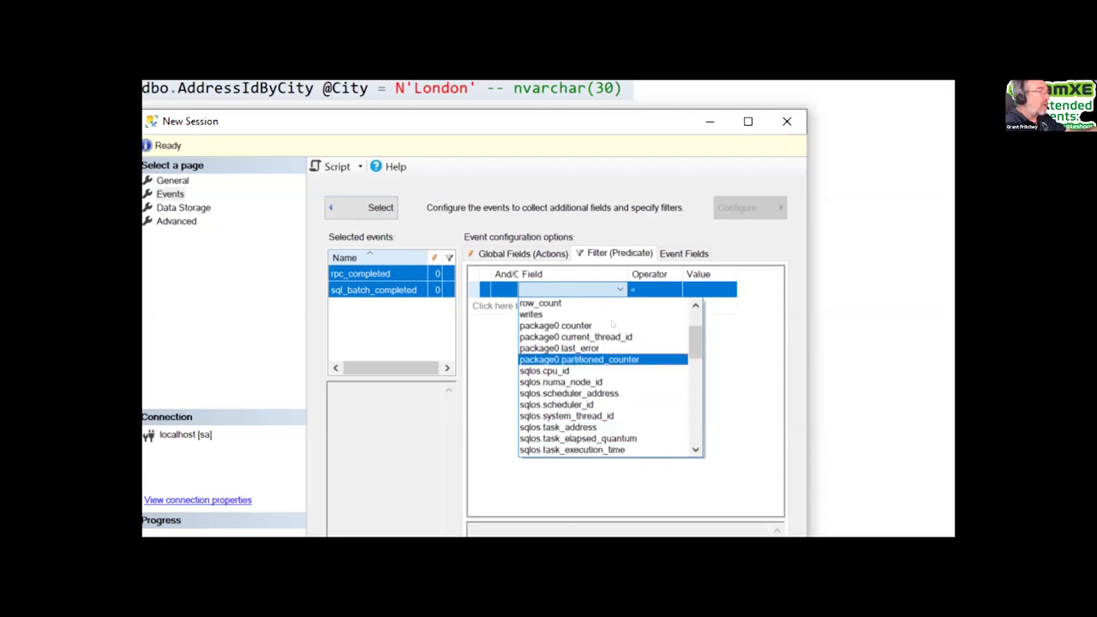
pyautogui.press('Down')
pyautogui.press('Down')
pyautogui.scroll(-1, 612, 321)
pyautogui.scroll(-2, 610, 320)
pyautogui.press('Down')
pyautogui.press('Down')
pyautogui.press('Down')
pyautogui.press('Down')
pyautogui.press('Down')
pyautogui.press('Down')
pyautogui.press('Down')
pyautogui.press('Down')
pyautogui.press('Down')
pyautogui.press('Down')
pyautogui.press('Down')
pyautogui.press('Down')
pyautogui.press('Up')
pyautogui.scroll(-2, 605, 338)
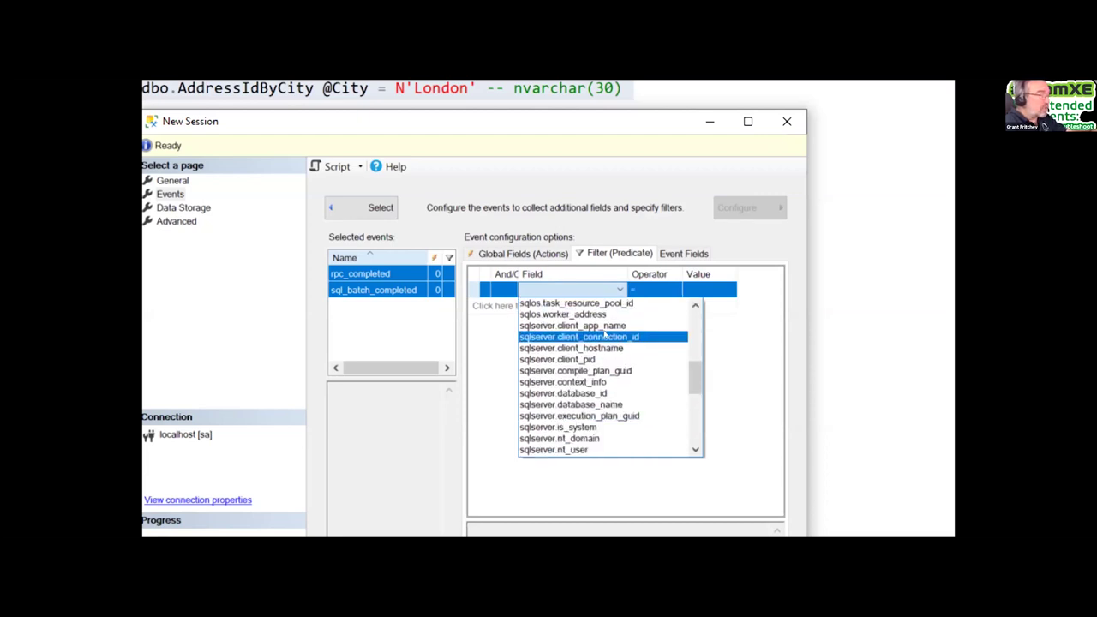
pyautogui.scroll(-1, 604, 338)
pyautogui.press('Down')
pyautogui.press('Down')
pyautogui.press('Down')
pyautogui.press('Down')
pyautogui.press('Down')
pyautogui.press('Down')
pyautogui.press('Down')
pyautogui.press('Down')
pyautogui.press('Down')
pyautogui.press('Down')
pyautogui.scroll(-5, 605, 337)
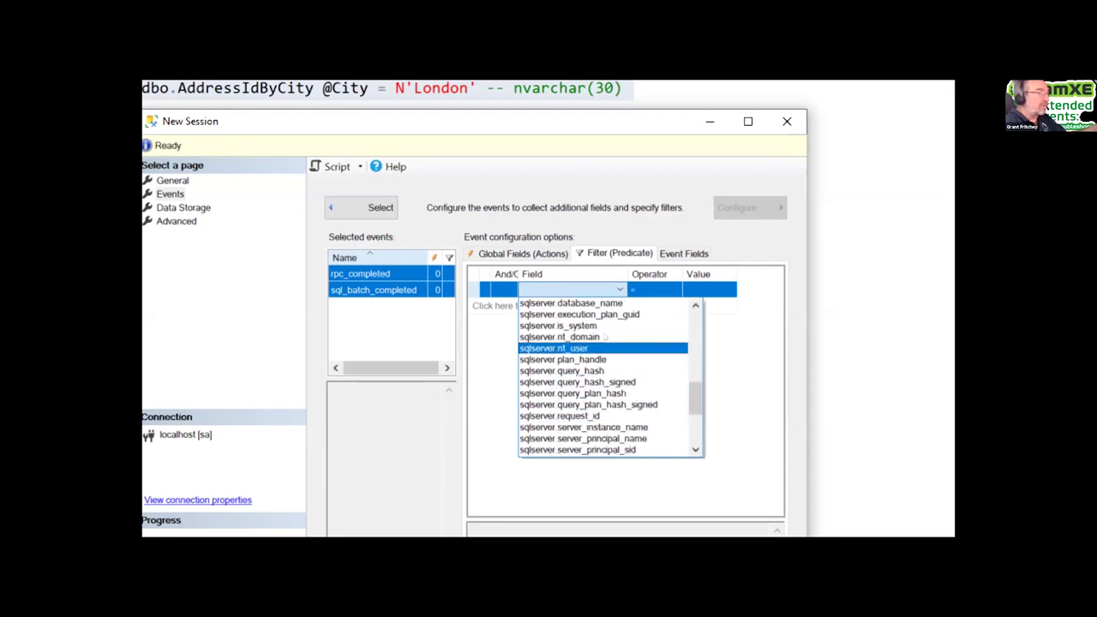
pyautogui.scroll(-1, 605, 336)
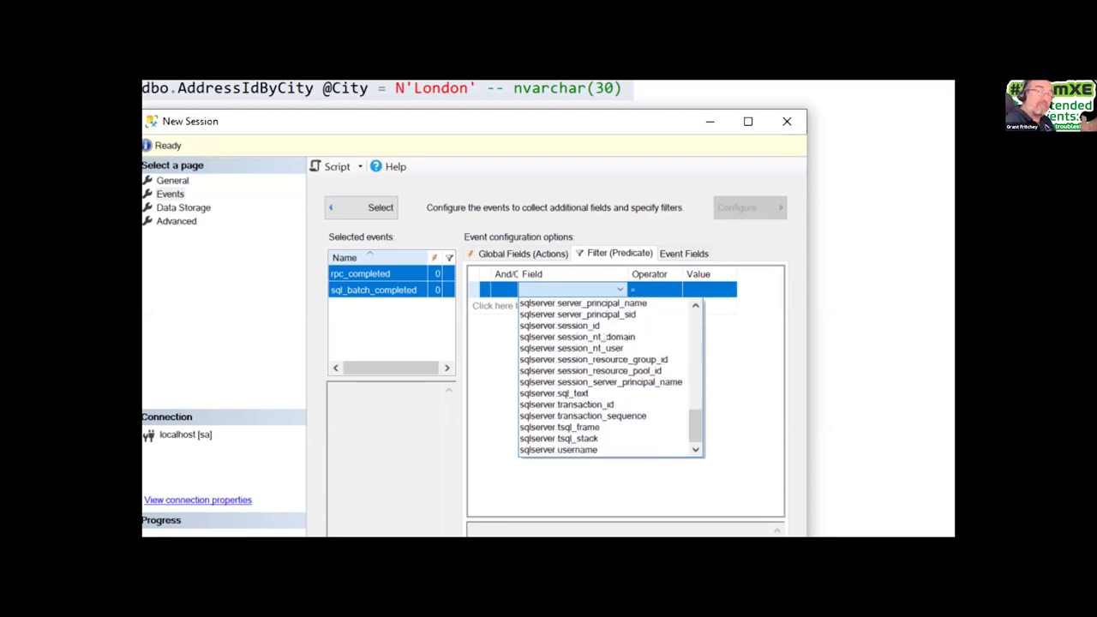
pyautogui.scroll(4, 605, 337)
pyautogui.scroll(3, 604, 338)
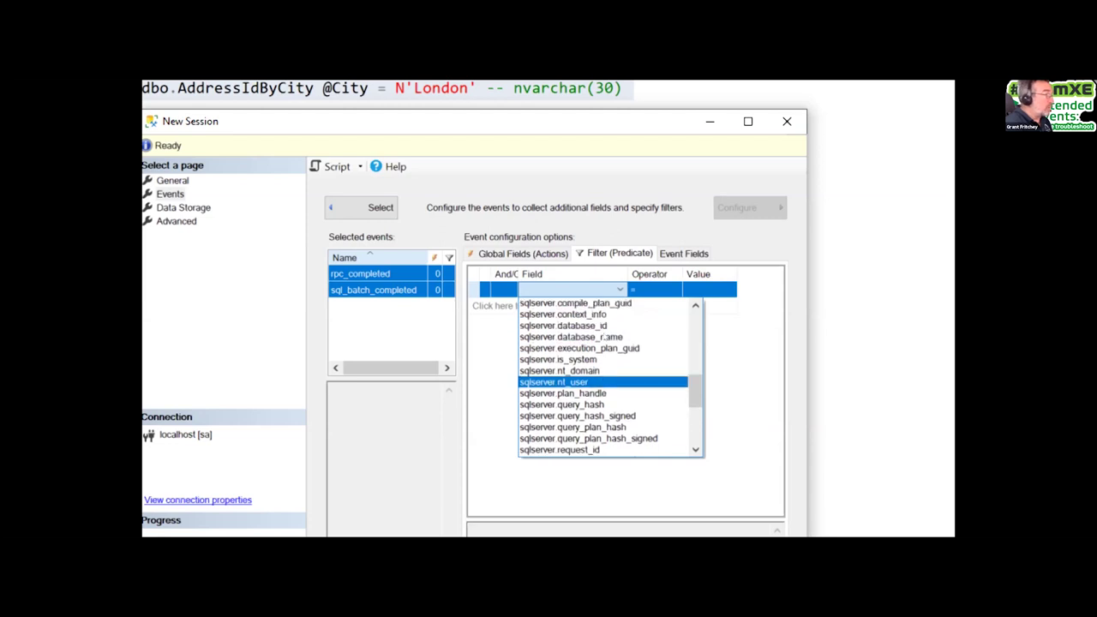
pyautogui.press('Up')
pyautogui.press('Up')
pyautogui.press('Up')
pyautogui.press('Up')
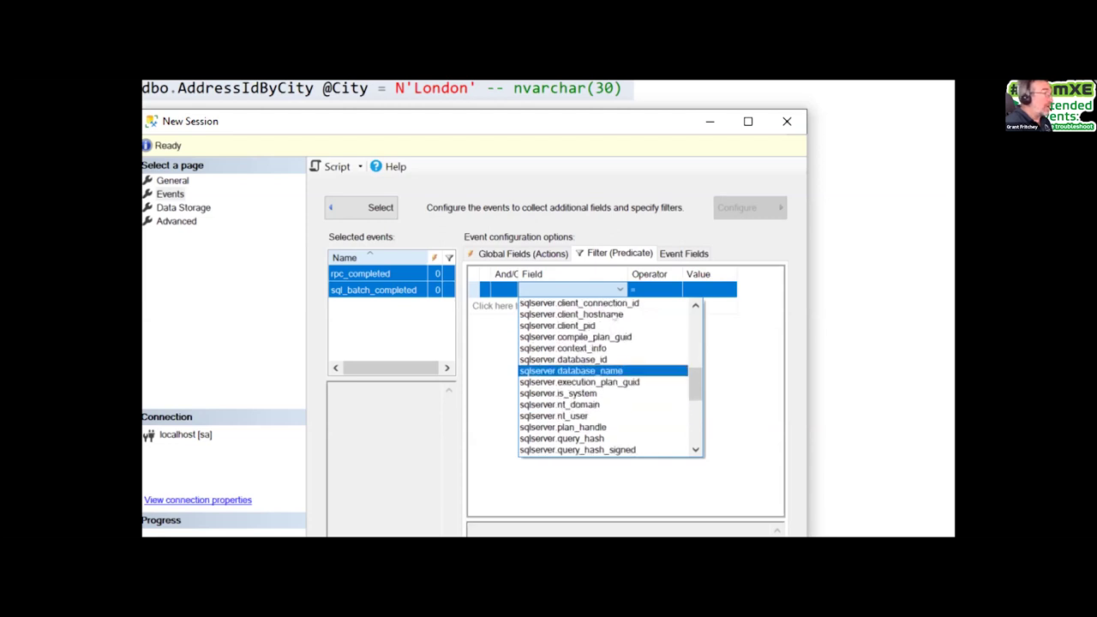
pyautogui.press('Return')
# Set the database name clause's value to AdventureWorks.
pyautogui.press('Tab')
pyautogui.press('Tab')
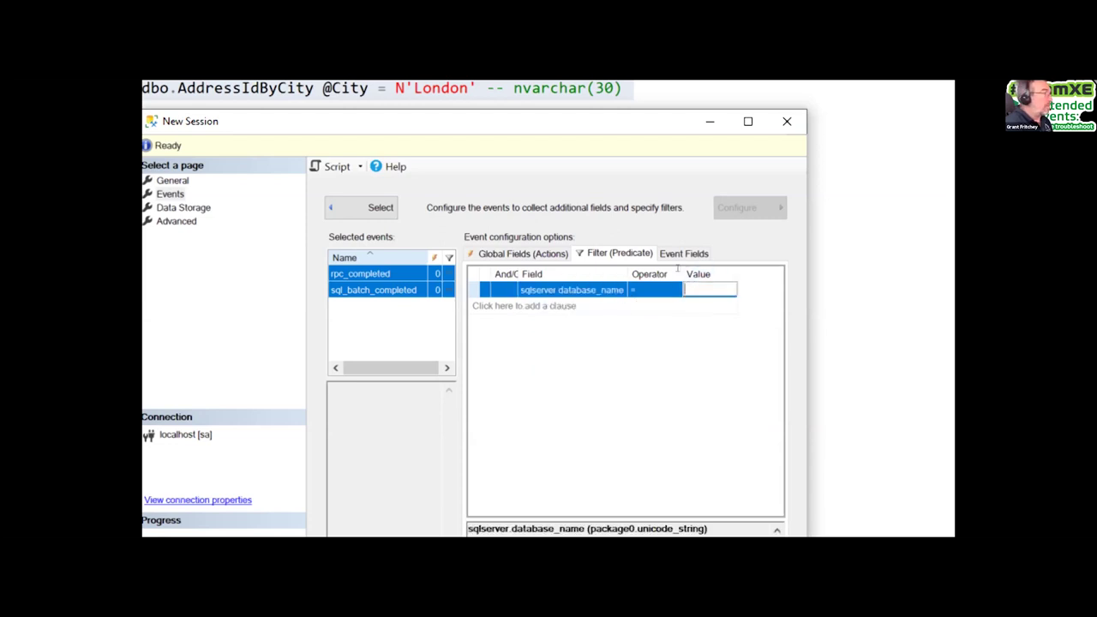
pyautogui.write('Adve')
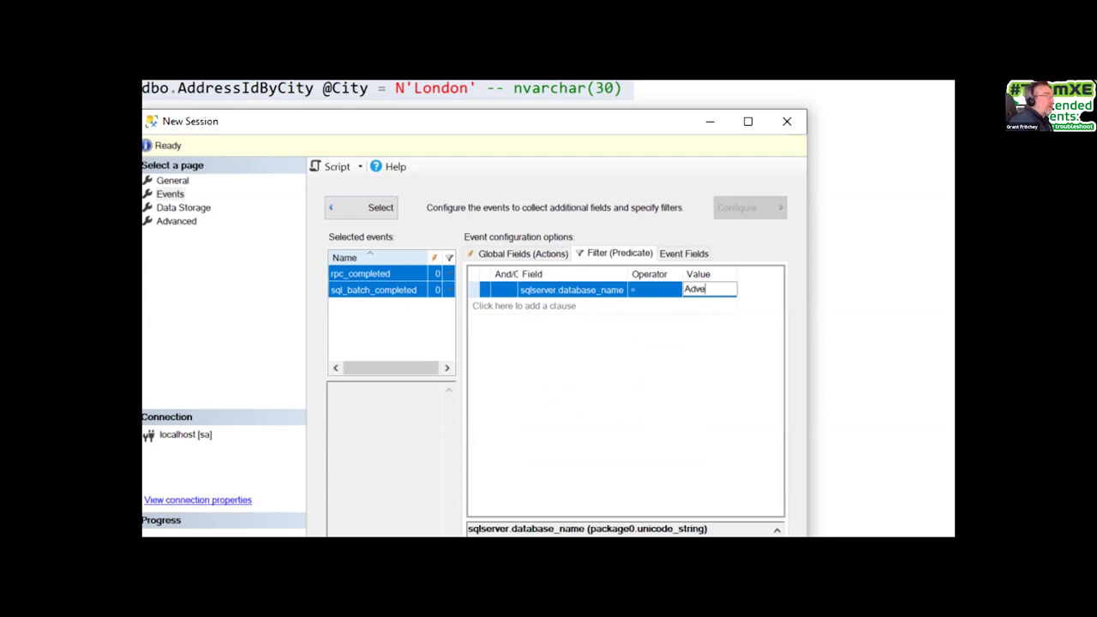
pyautogui.write('ntureWorks')
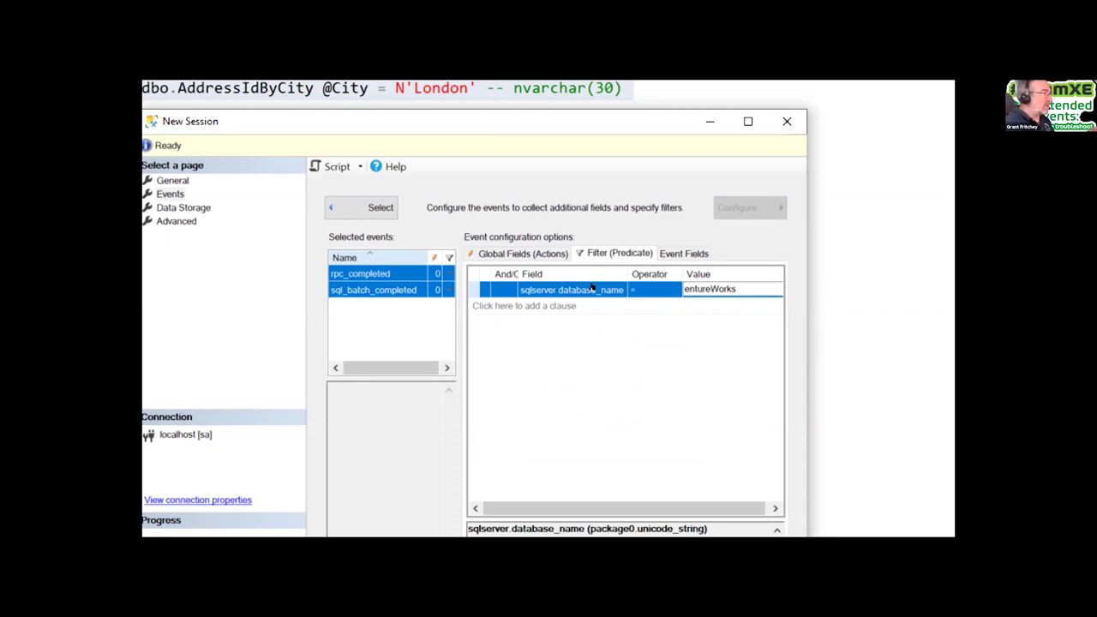
# Examine the comparison operators available for the sqlserver.database_name filter clause, from = through not_equal_unicode_string, keeping the = operator.
pyautogui.click(643, 288)
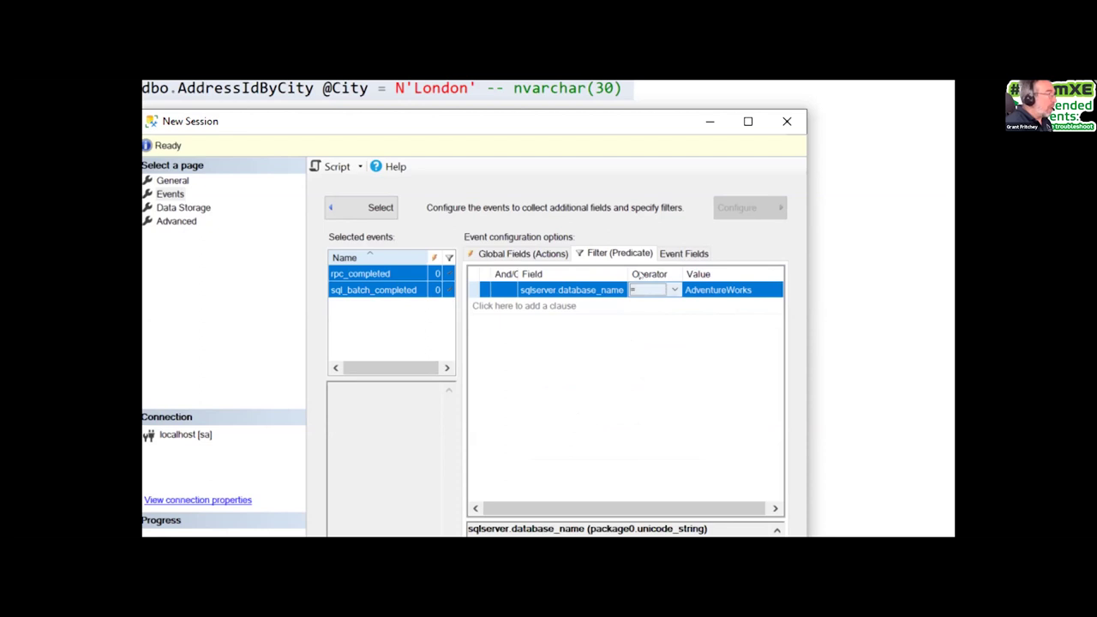
pyautogui.click(643, 288)
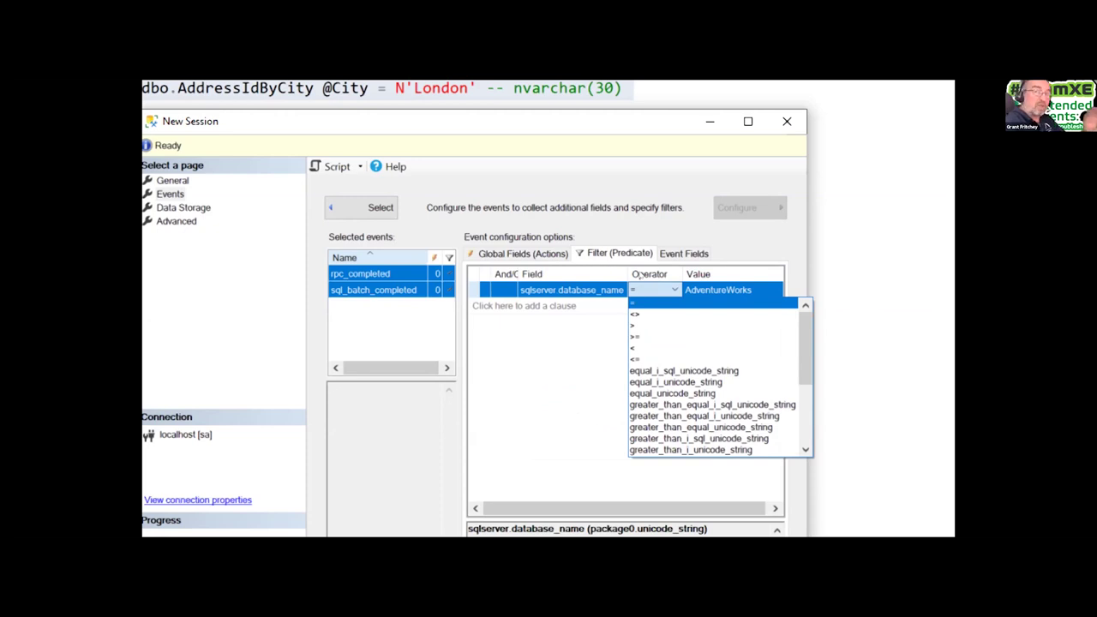
pyautogui.press('Down')
pyautogui.press('Down')
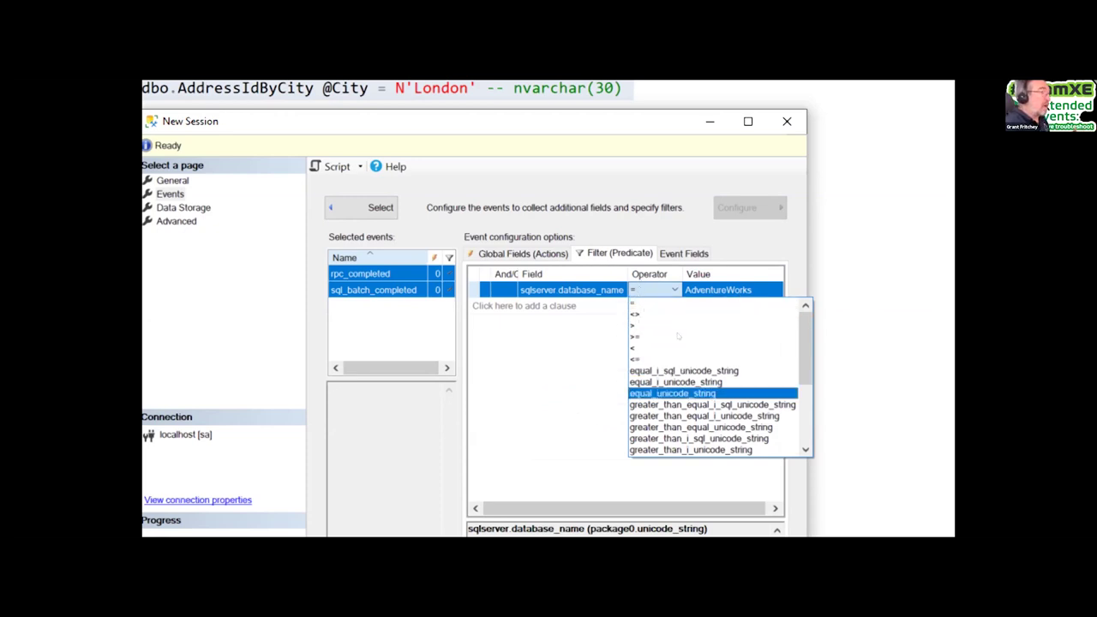
pyautogui.scroll(-2, 677, 371)
pyautogui.scroll(-2, 678, 337)
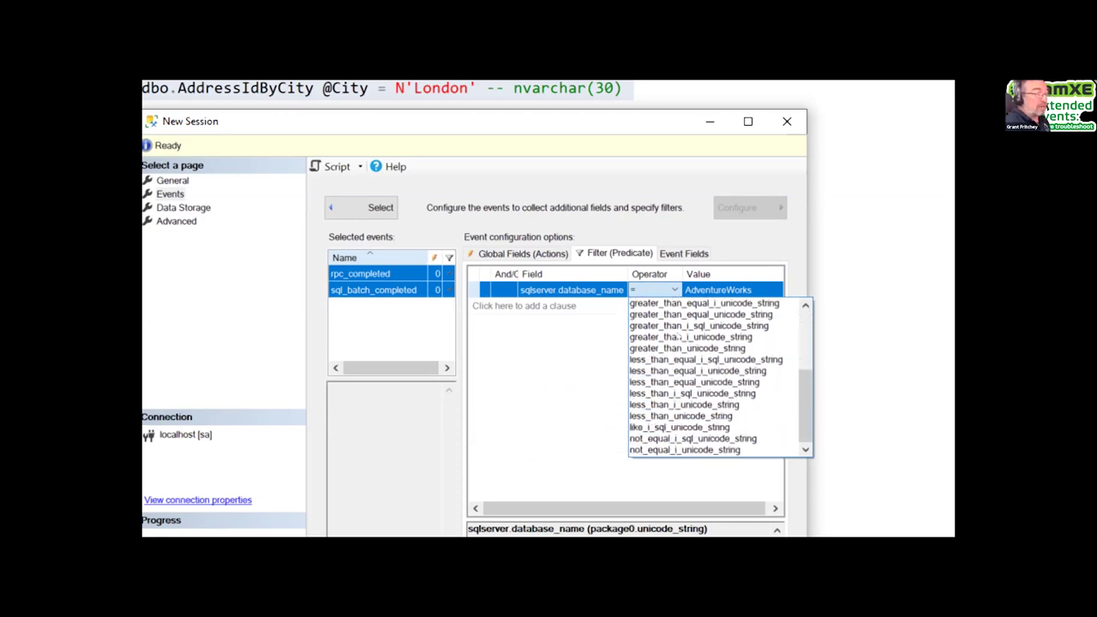
pyautogui.press('End')
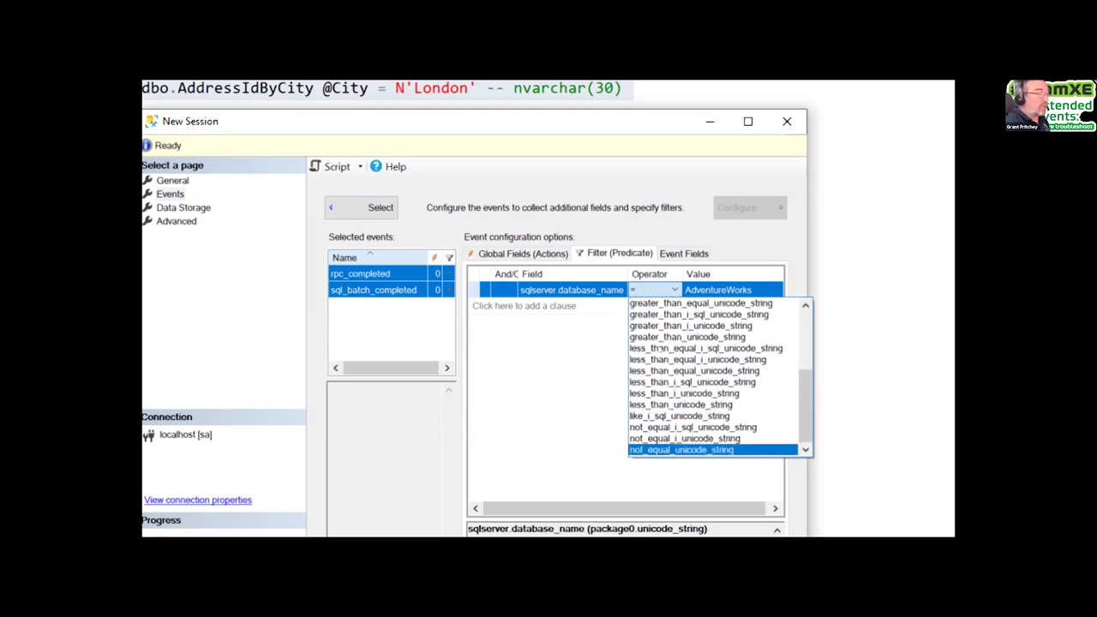
pyautogui.press('Up')
pyautogui.press('Up')
pyautogui.press('Up')
pyautogui.press('Up')
pyautogui.press('Up')
pyautogui.press('Up')
pyautogui.press('Up')
pyautogui.press('Up')
pyautogui.press('Up')
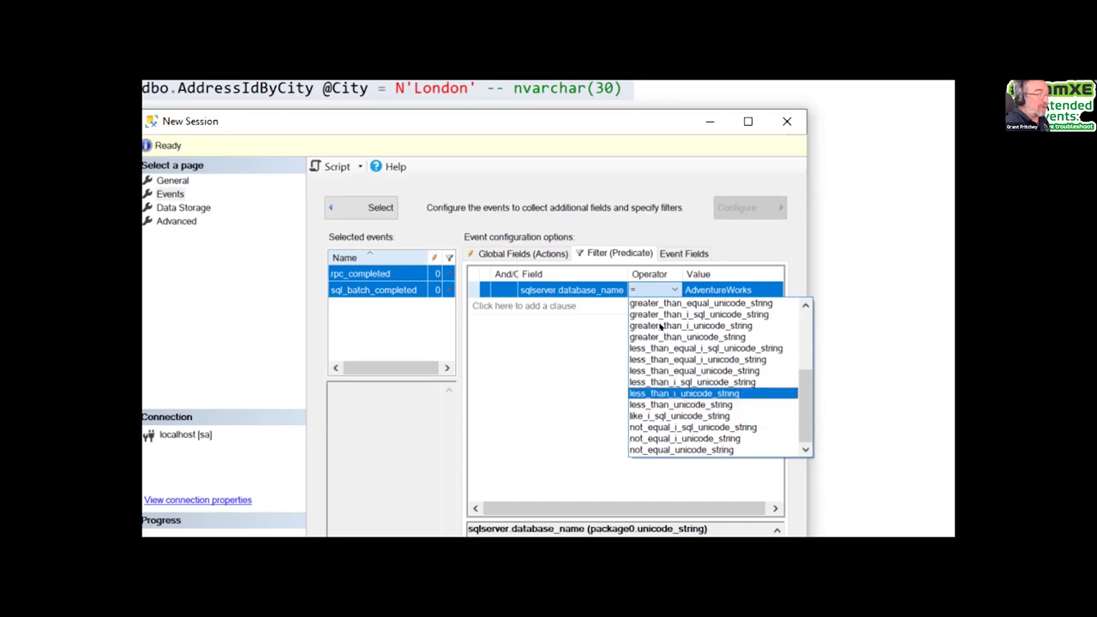
pyautogui.press('Up')
pyautogui.press('Up')
pyautogui.press('Up')
pyautogui.press('Up')
pyautogui.press('Up')
pyautogui.press('Up')
pyautogui.press('Up')
pyautogui.press('Up')
pyautogui.press('Up')
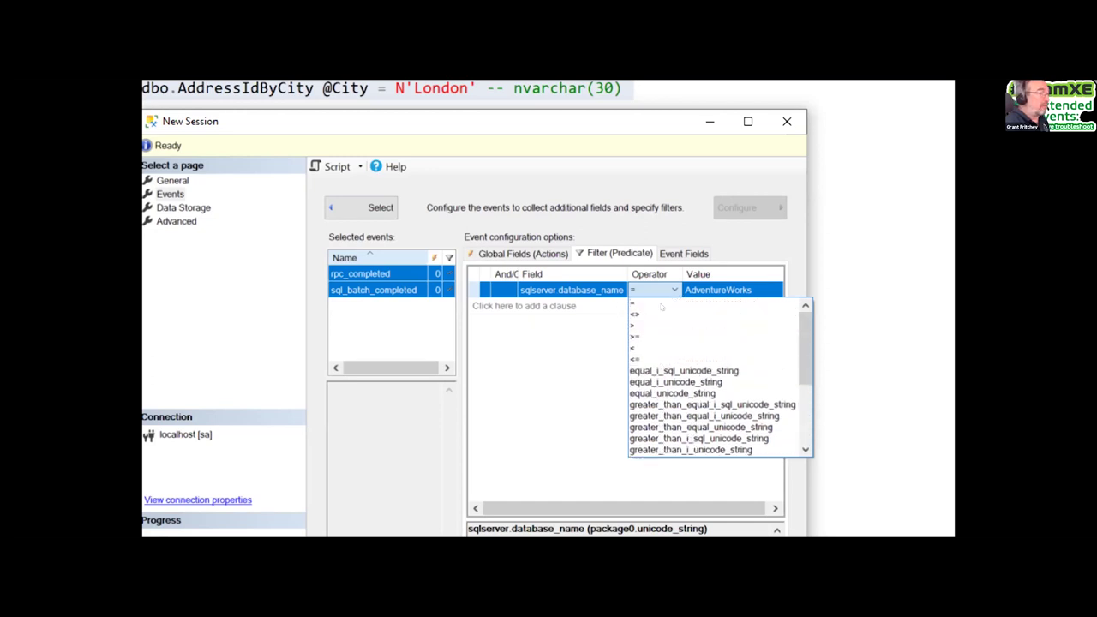
pyautogui.press('Down')
pyautogui.press('Down')
pyautogui.press('Escape')
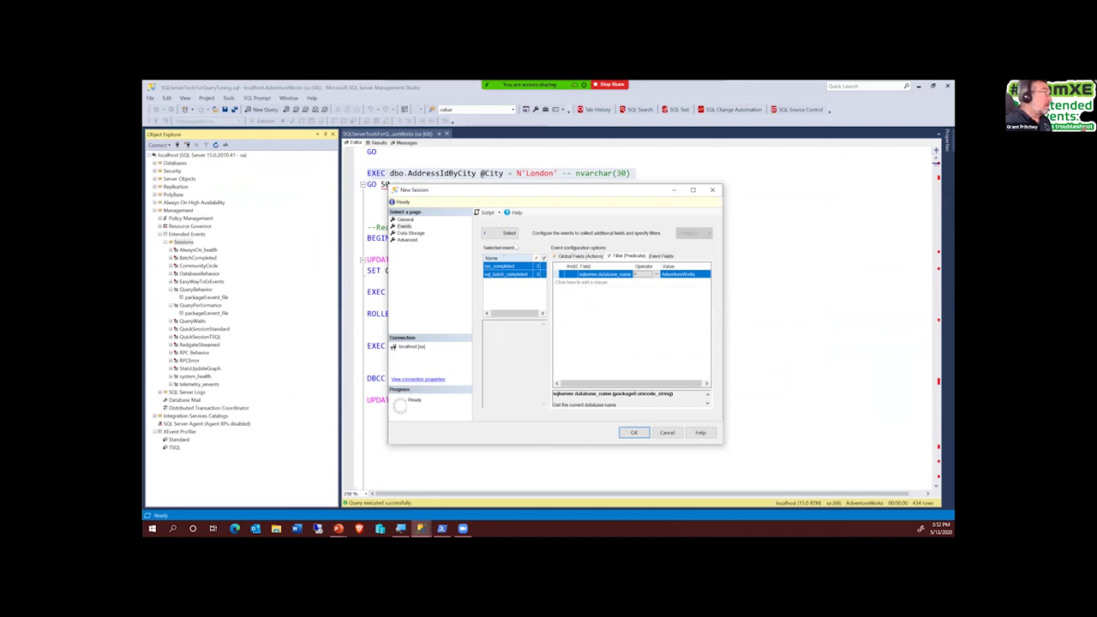
# Examine the global fields available to rpc_completed and sql_batch_completed, from callstack through sql_text, with the field names fully readable.
pyautogui.click(512, 234)
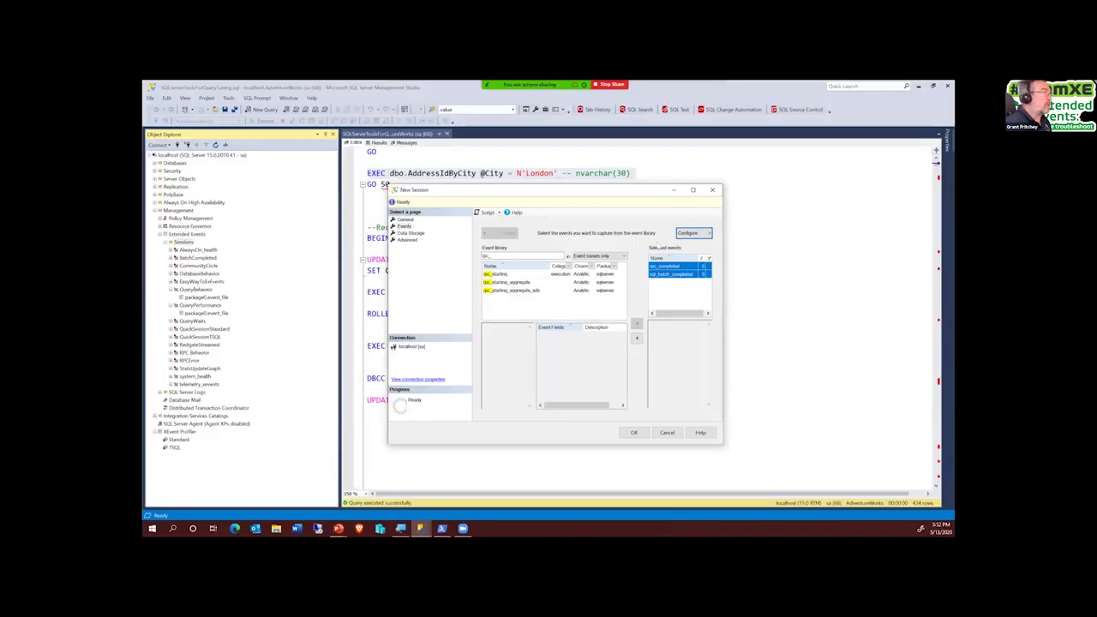
pyautogui.click(692, 233)
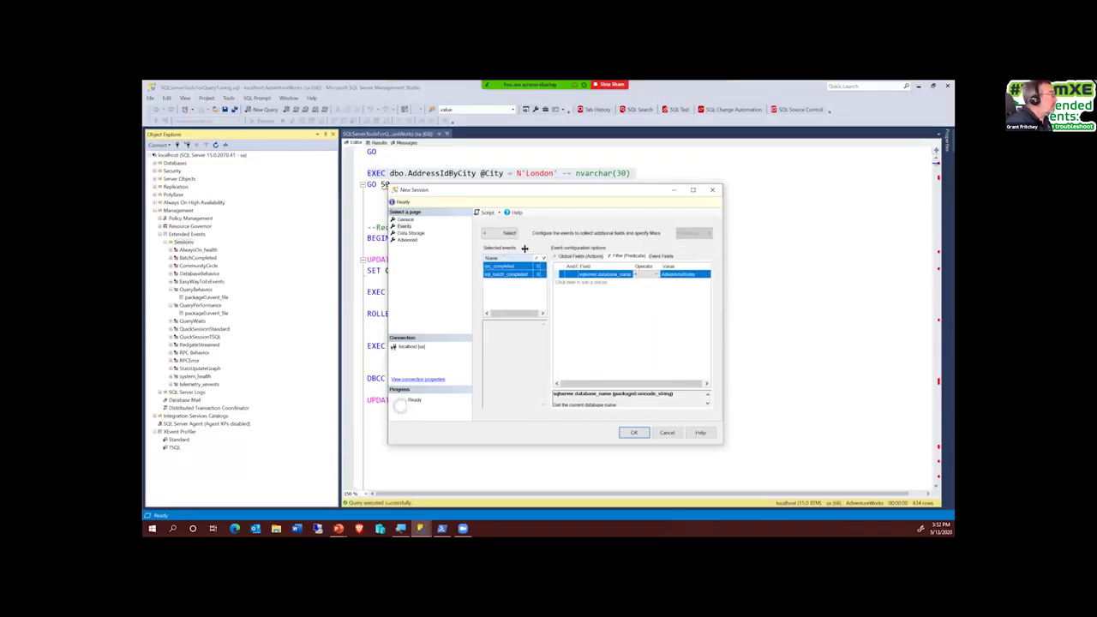
pyautogui.click(555, 256)
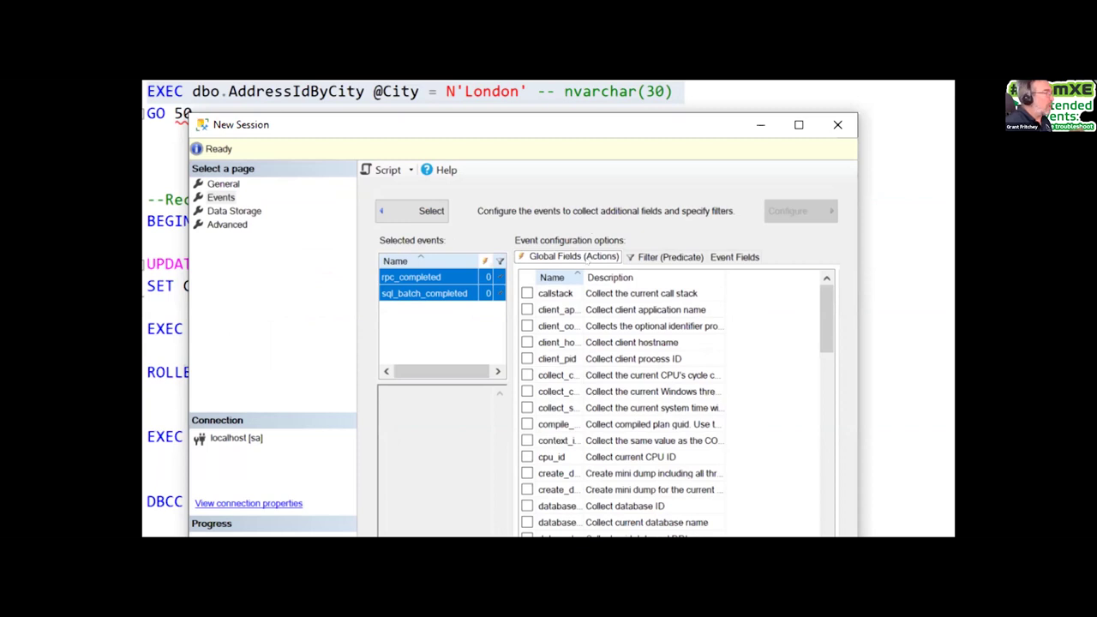
pyautogui.doubleClick(583, 269)
pyautogui.click(625, 267)
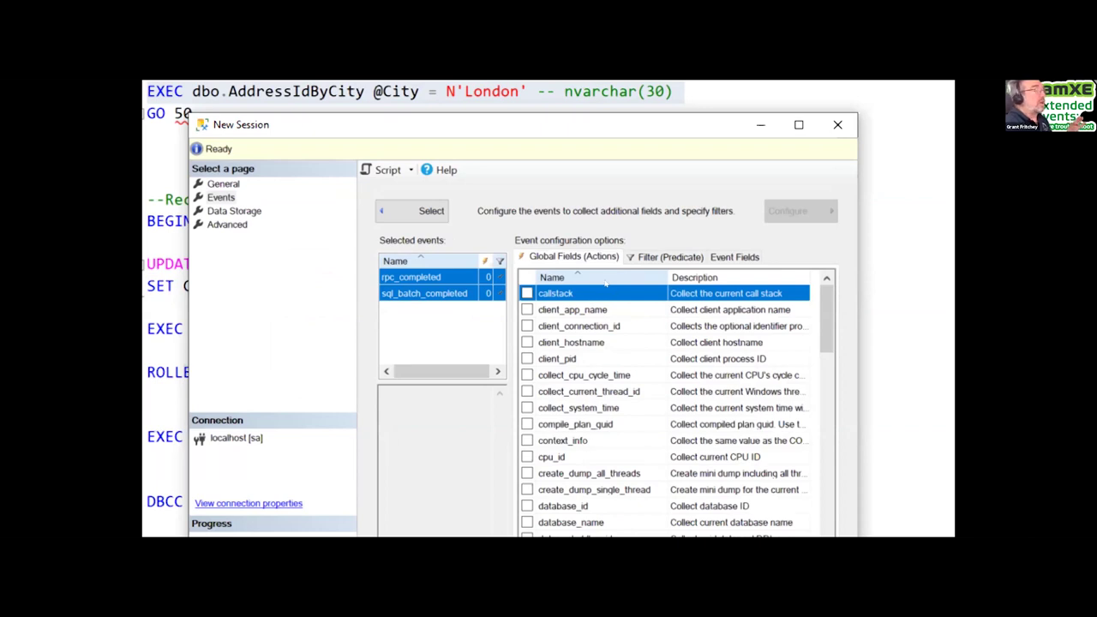
pyautogui.scroll(-1, 605, 282)
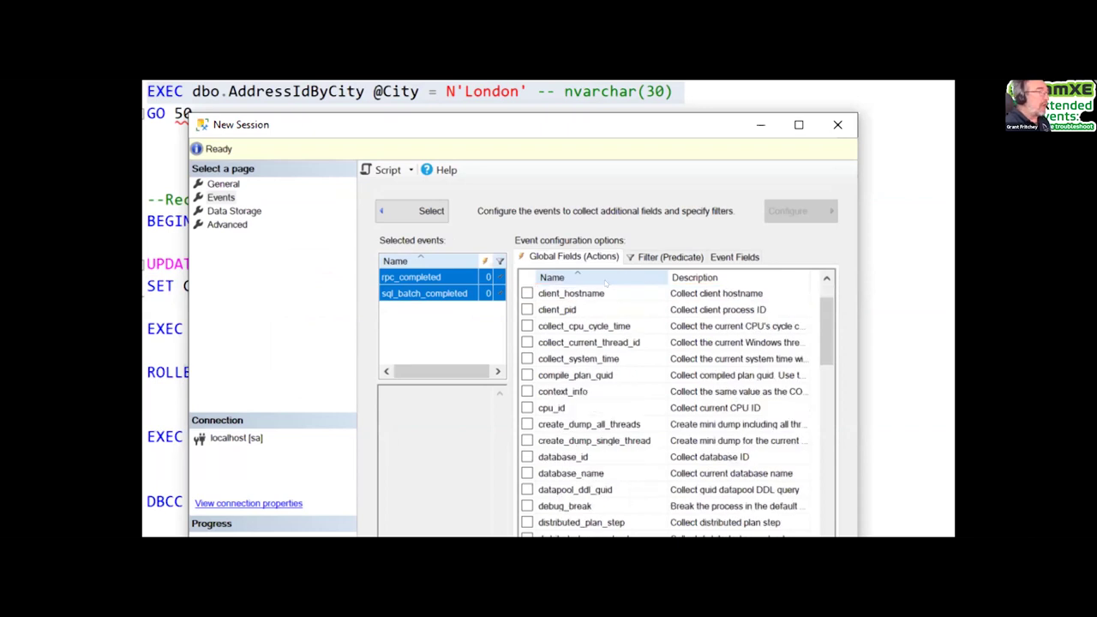
pyautogui.scroll(-2, 605, 283)
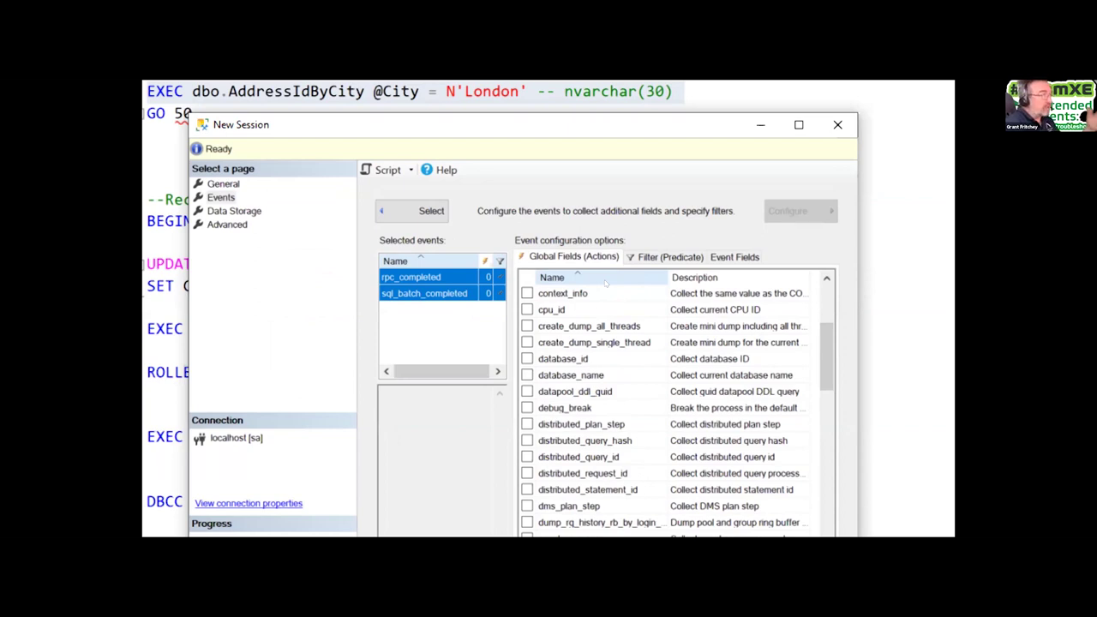
pyautogui.scroll(-4, 605, 283)
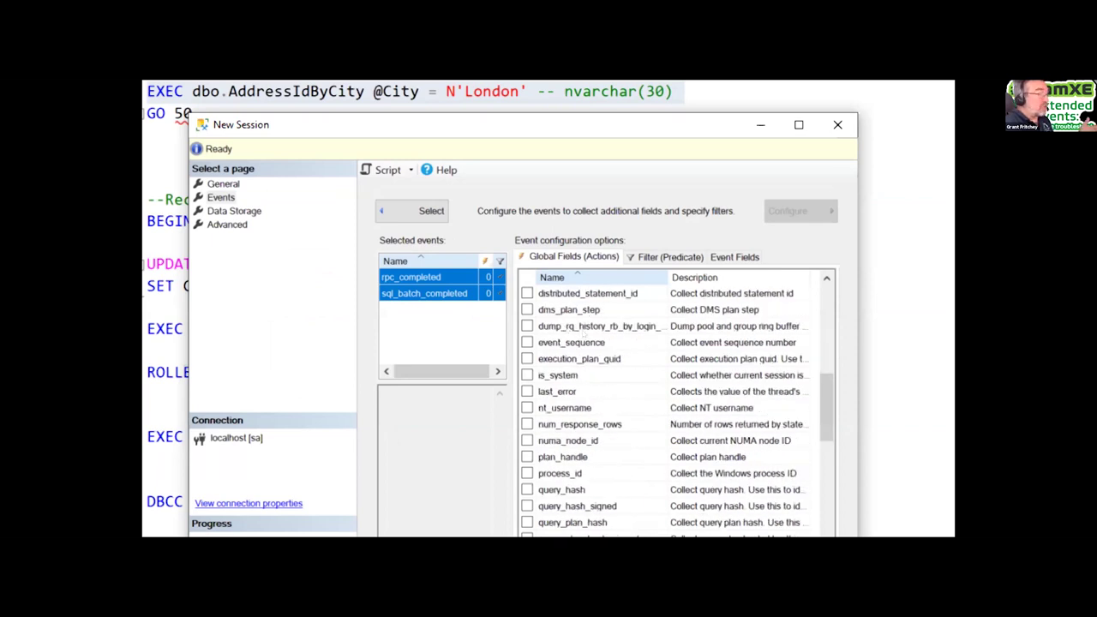
pyautogui.click(565, 408)
pyautogui.scroll(-2, 572, 366)
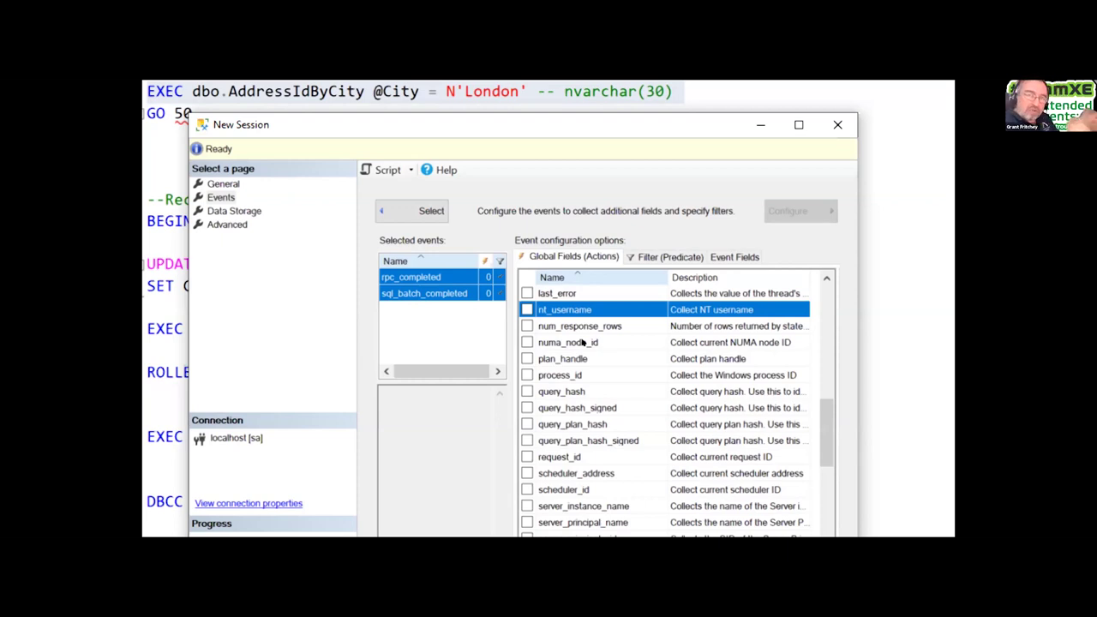
pyautogui.scroll(-2, 583, 338)
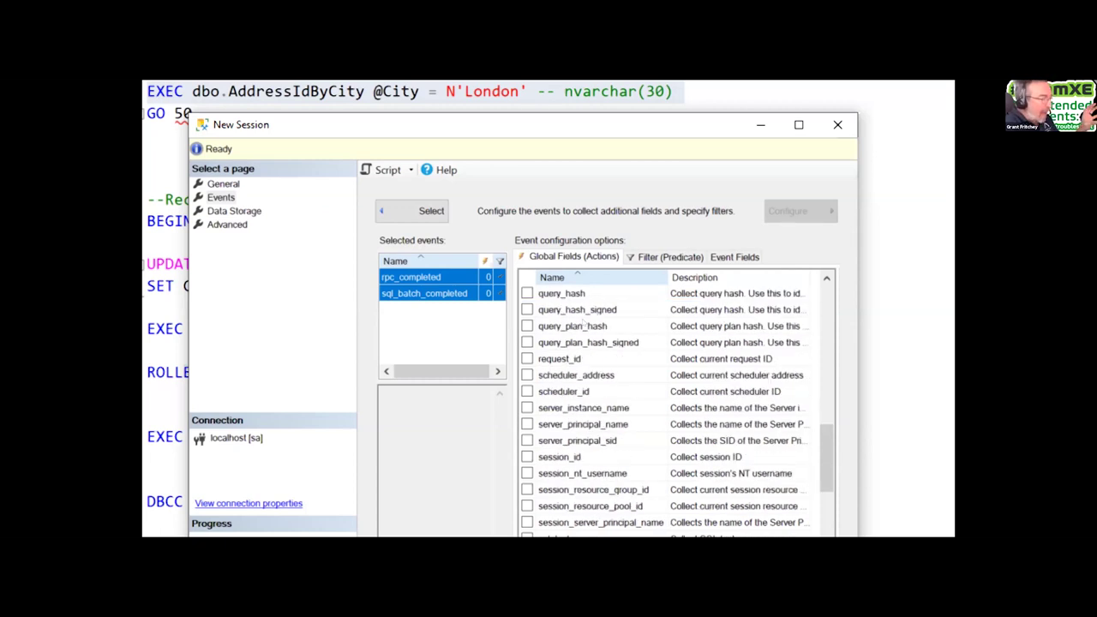
pyautogui.scroll(-2, 574, 325)
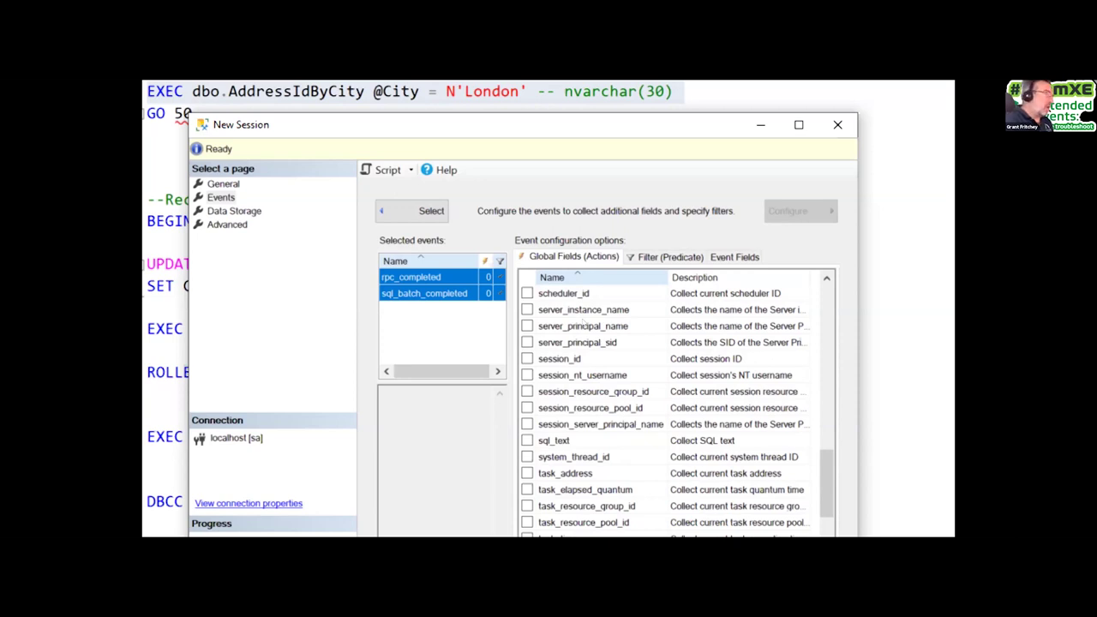
pyautogui.click(527, 441)
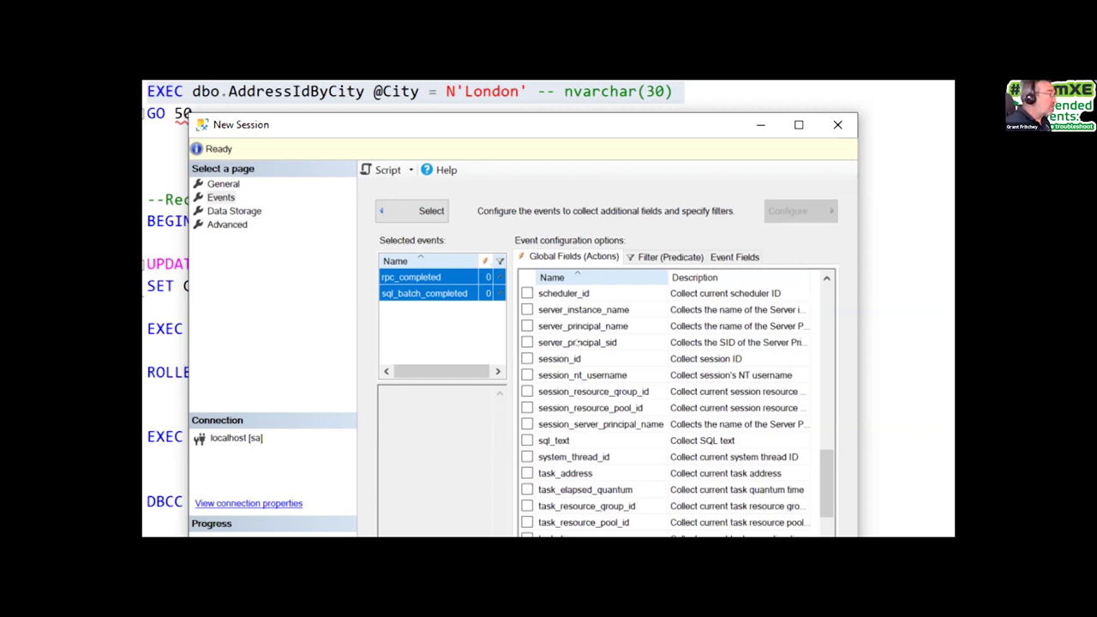
# Add the query_plan_hash and query_hash global fields to rpc_completed and sql_batch_completed together.
pyautogui.scroll(3, 577, 342)
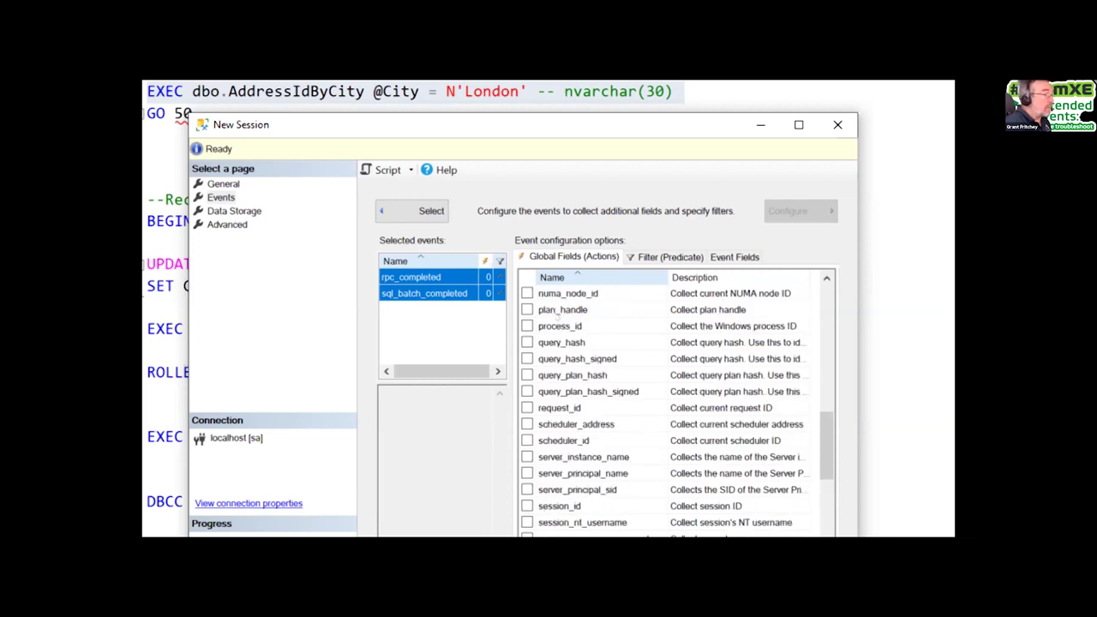
pyautogui.click(527, 374)
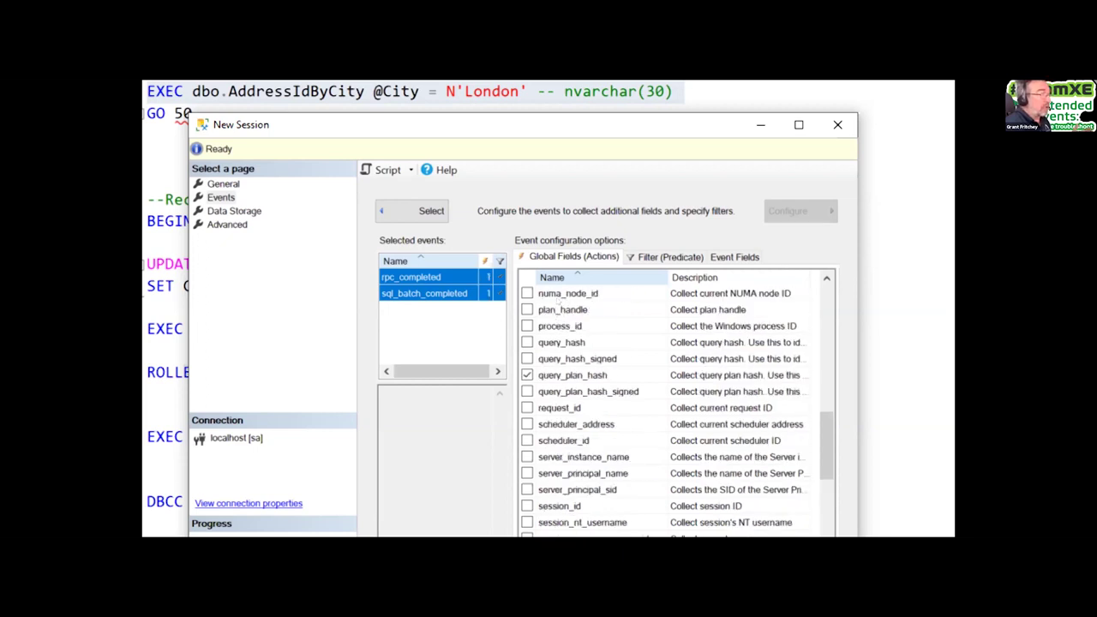
pyautogui.click(527, 342)
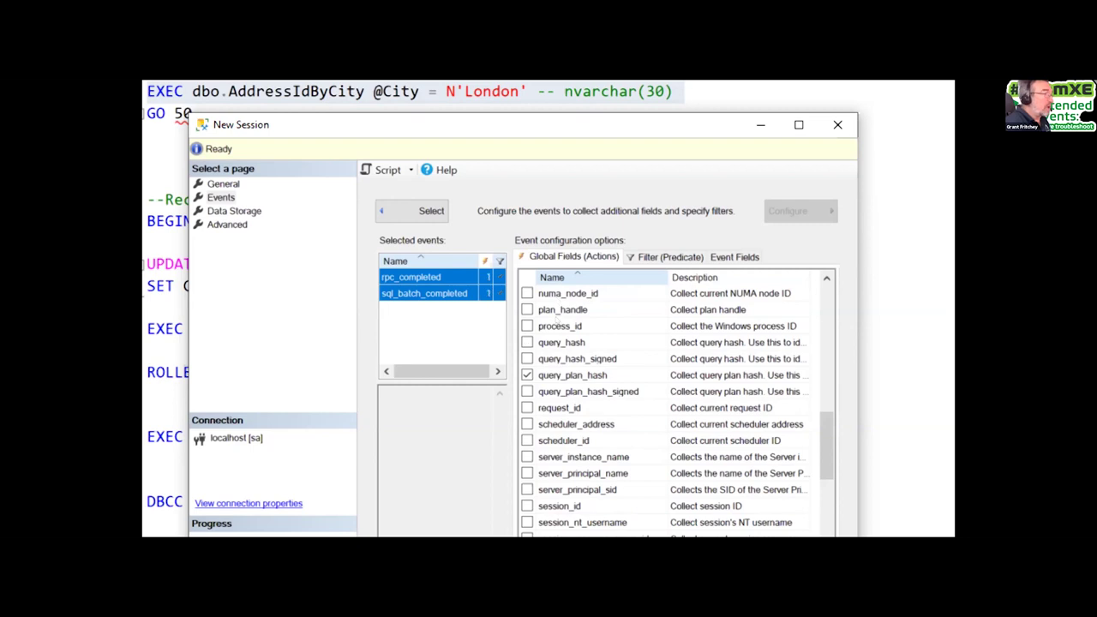
pyautogui.click(527, 342)
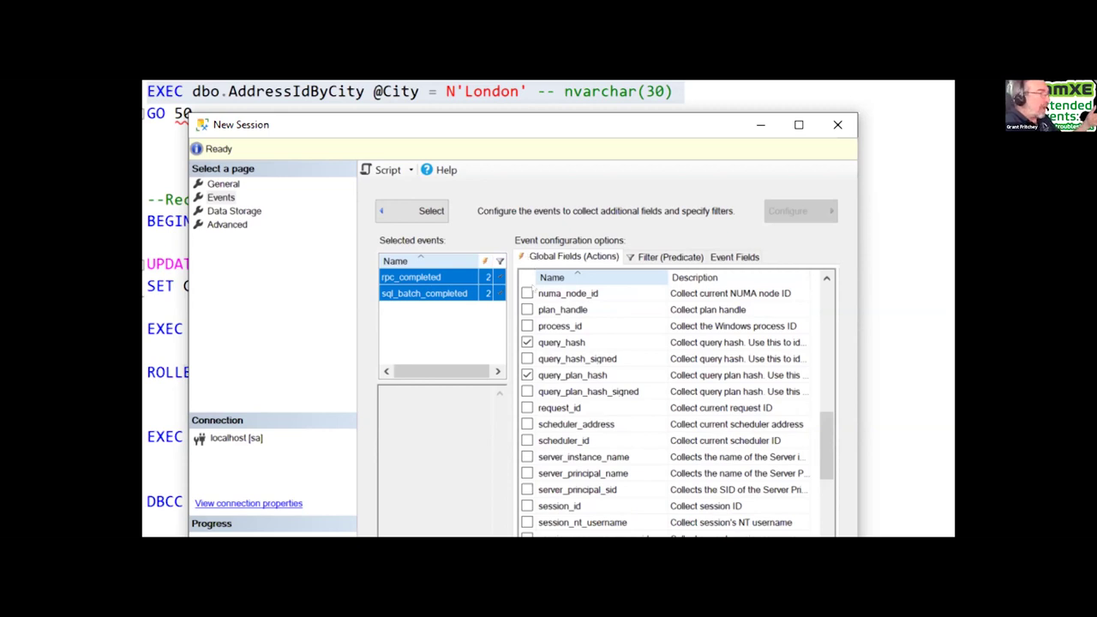
# Remove the query_plan_hash and query_hash global fields from both selected events.
pyautogui.press('space')
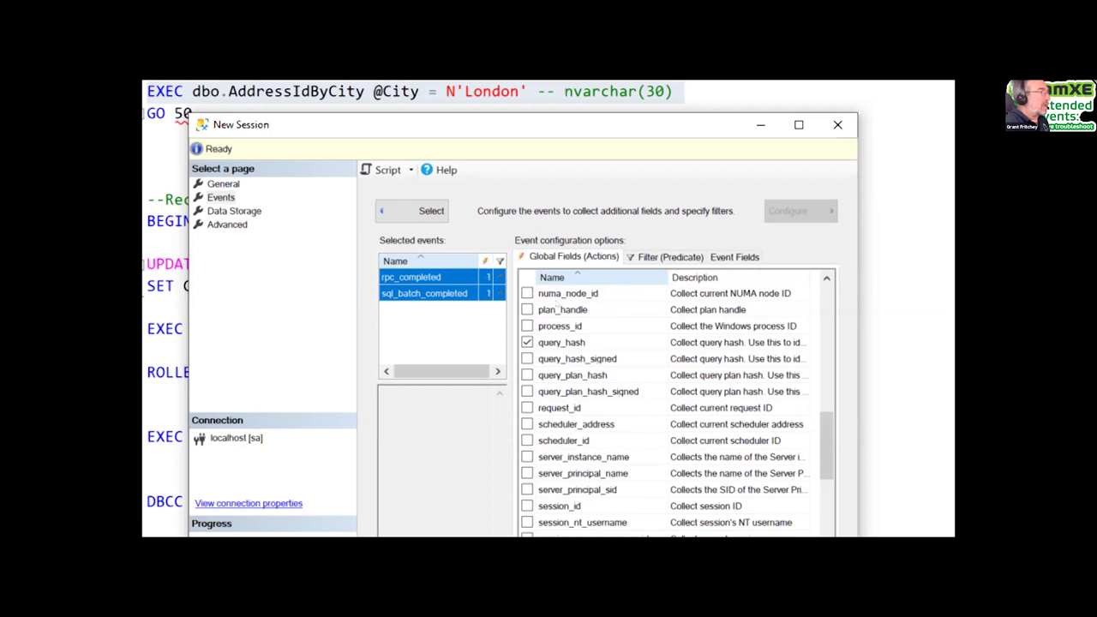
pyautogui.press('Up')
pyautogui.press('space')
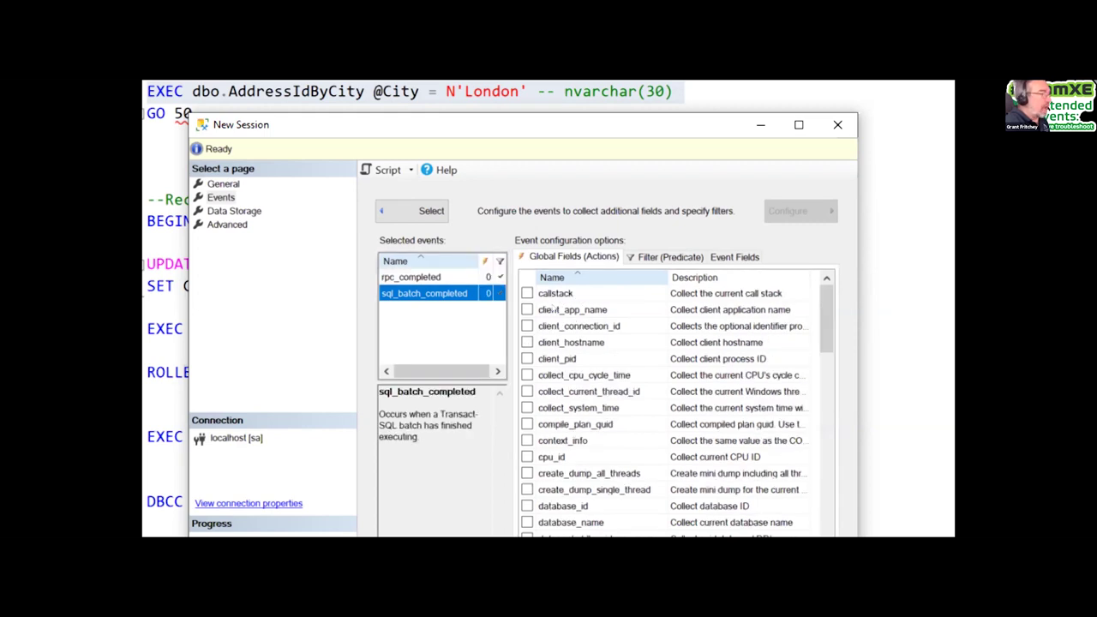
pyautogui.click(541, 293)
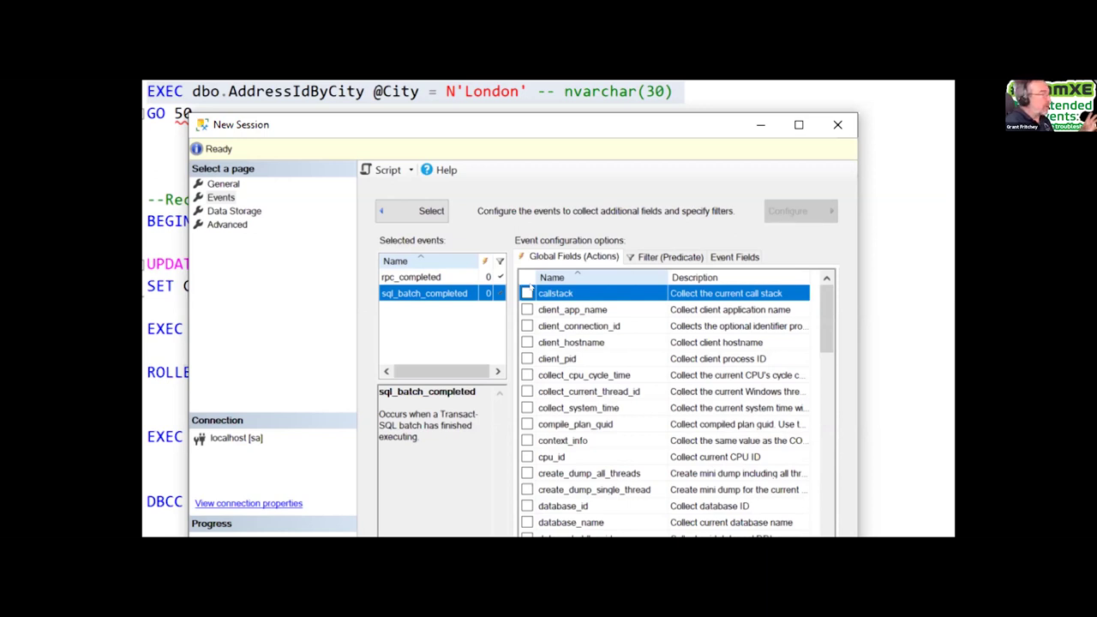
# Add an event_file target to the session's data storage after reviewing the available target types.
pyautogui.click(429, 210)
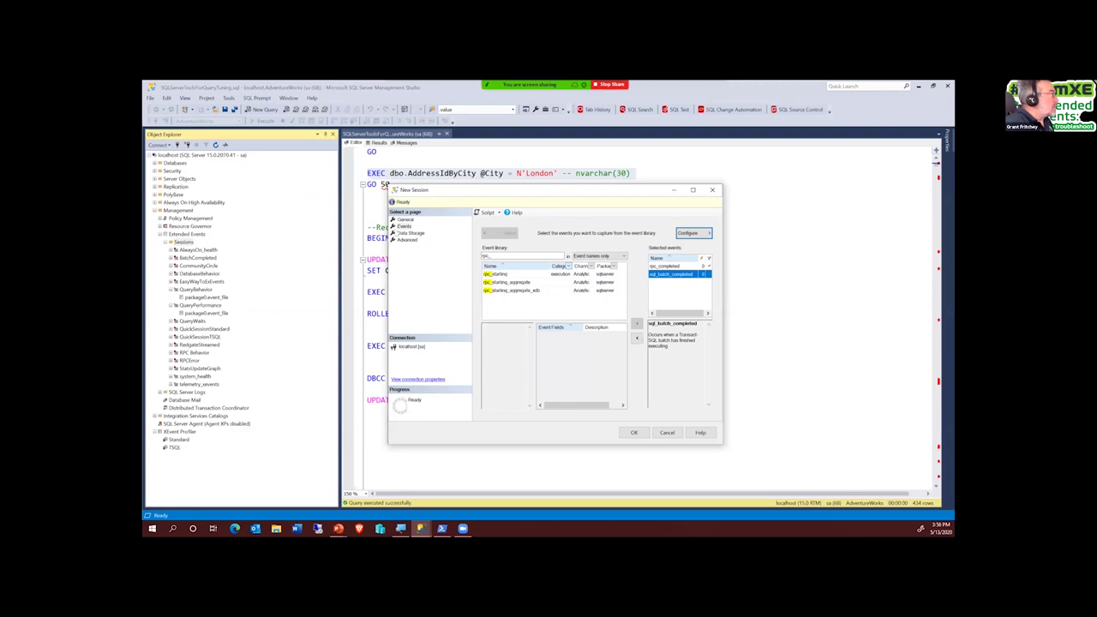
pyautogui.click(409, 233)
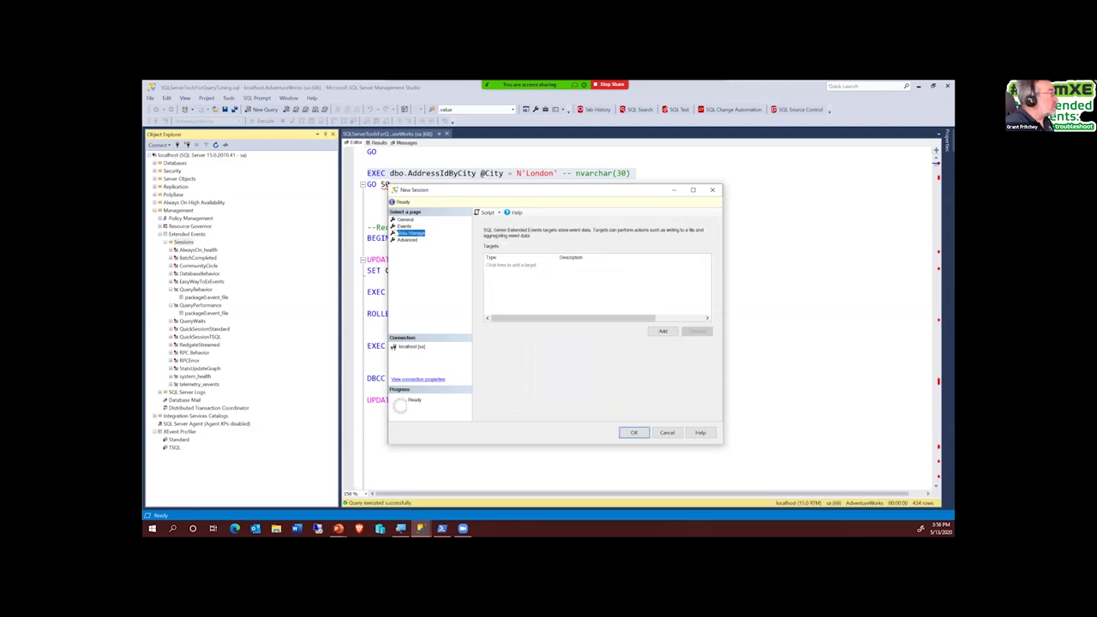
pyautogui.click(521, 266)
pyautogui.click(523, 266)
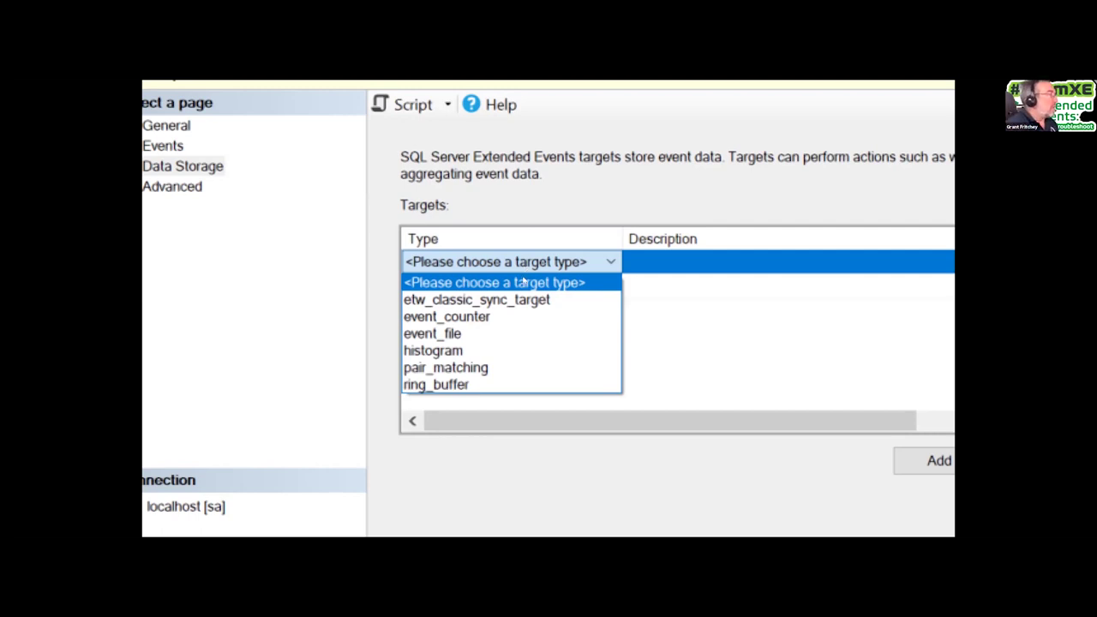
pyautogui.press('Down')
pyautogui.press('Down')
pyautogui.press('Down')
pyautogui.press('Down')
pyautogui.press('Down')
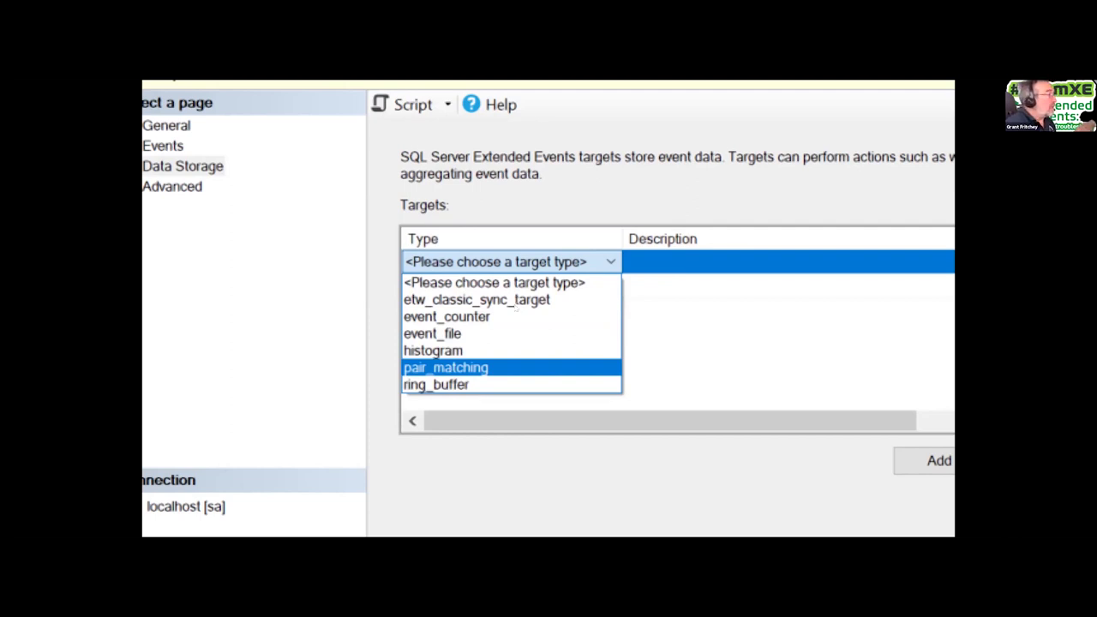
pyautogui.press('Down')
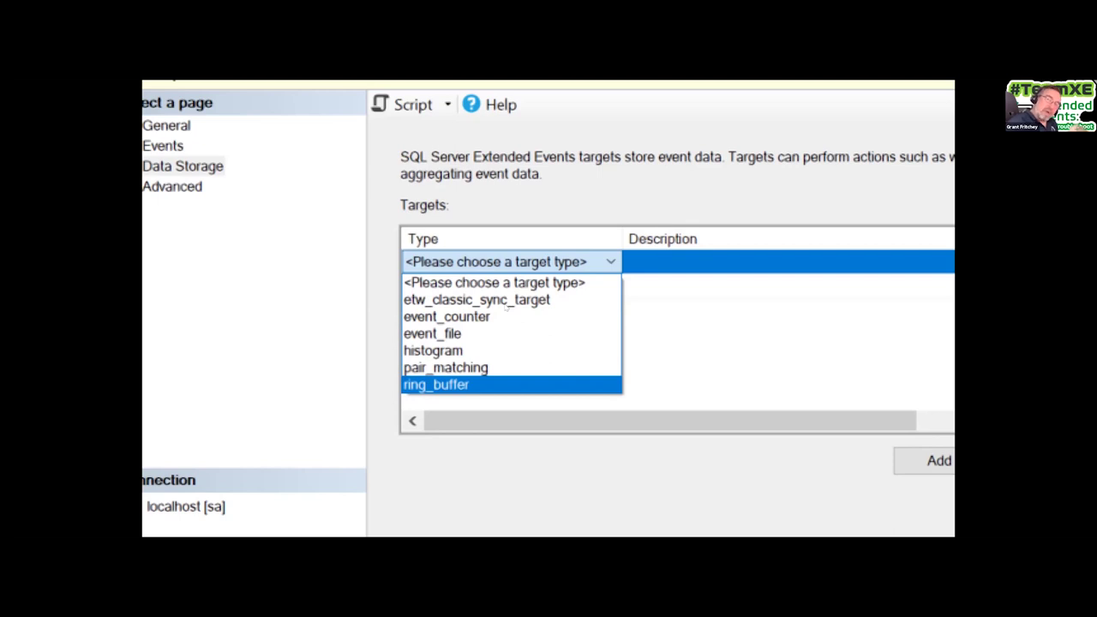
pyautogui.press('Up')
pyautogui.press('Up')
pyautogui.press('Up')
pyautogui.press('Return')
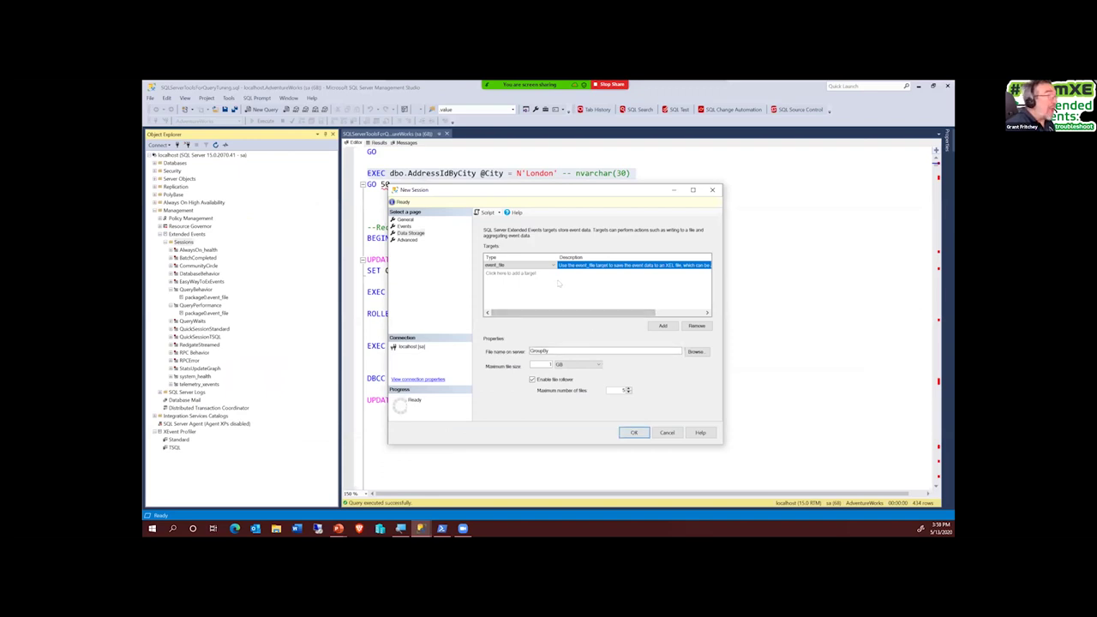
# Add a second data storage target of type histogram to the session.
pyautogui.click(555, 277)
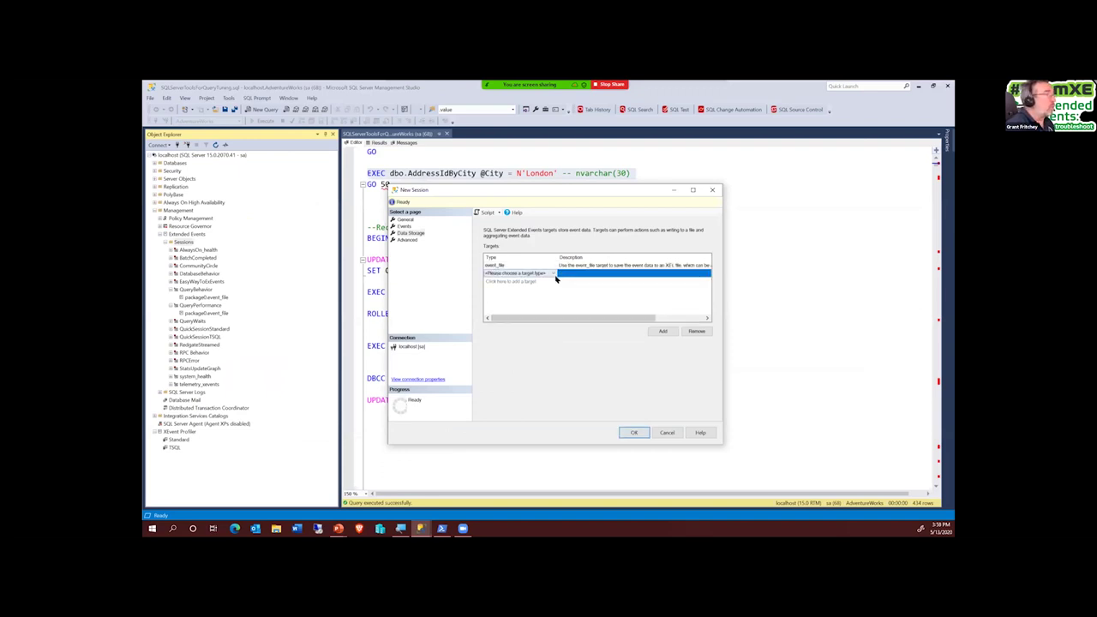
pyautogui.click(555, 273)
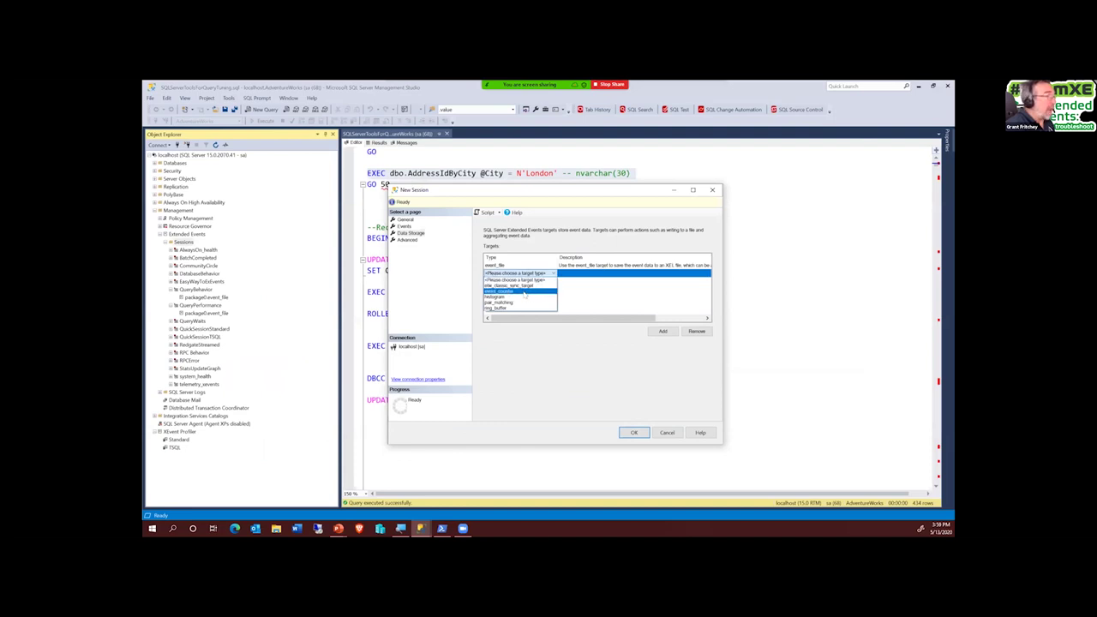
pyautogui.click(524, 296)
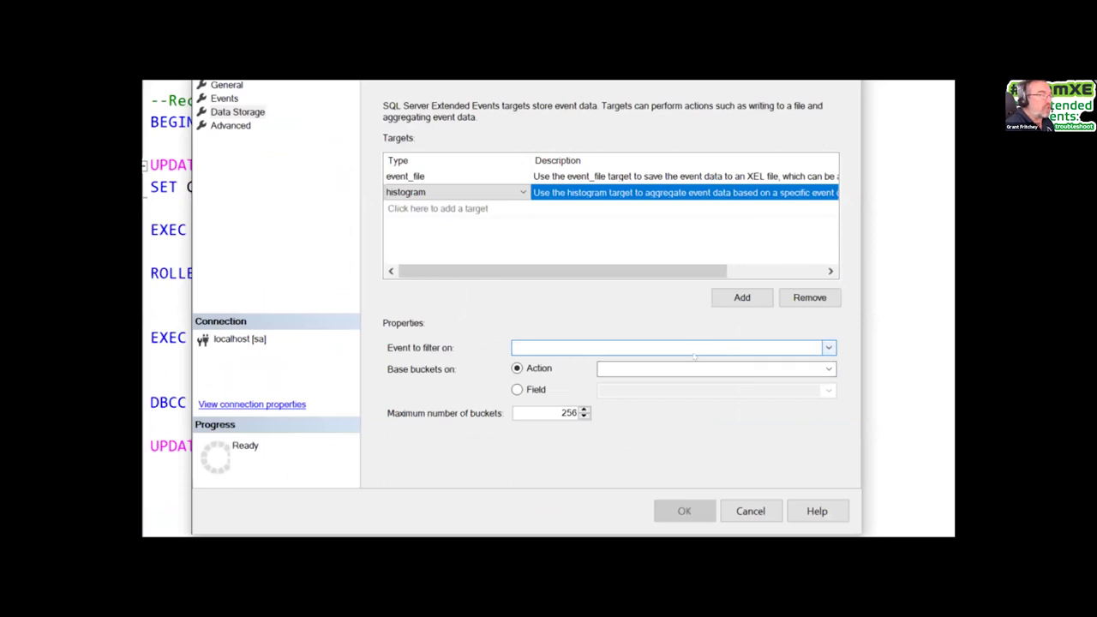
# Configure the histogram target to filter on the rpc_completed event and base its buckets on the object_name field.
pyautogui.click(704, 354)
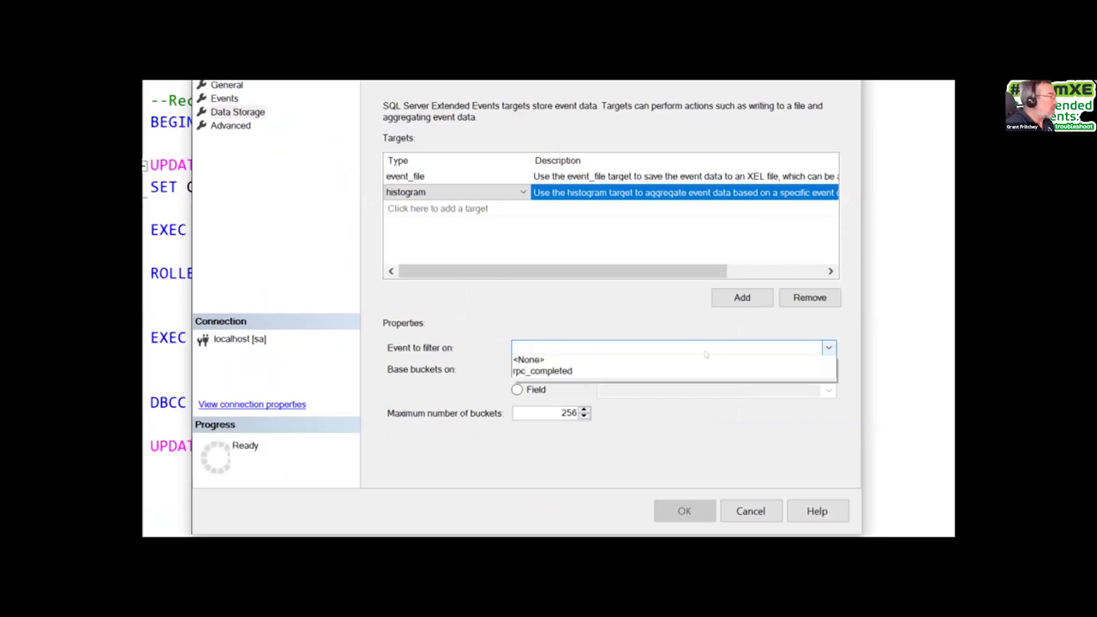
pyautogui.click(604, 367)
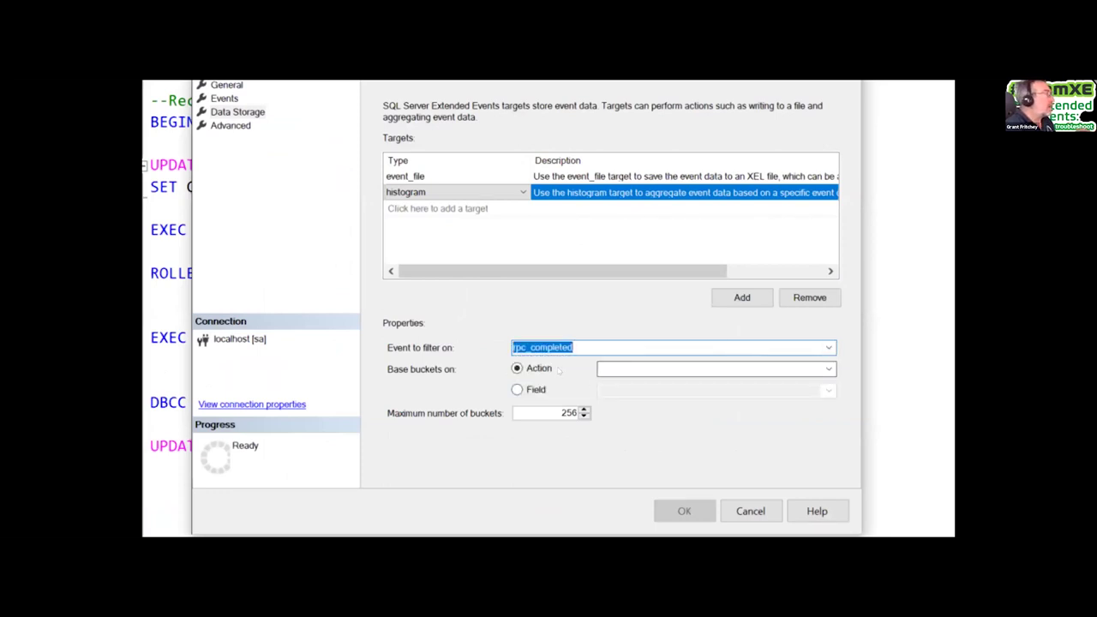
pyautogui.click(627, 364)
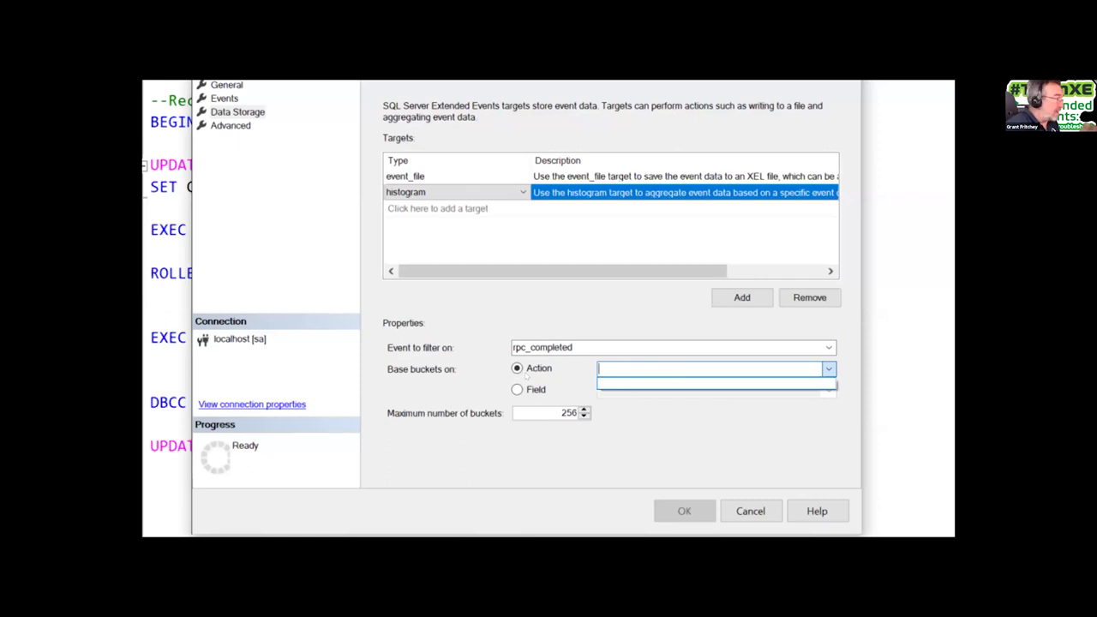
pyautogui.click(553, 378)
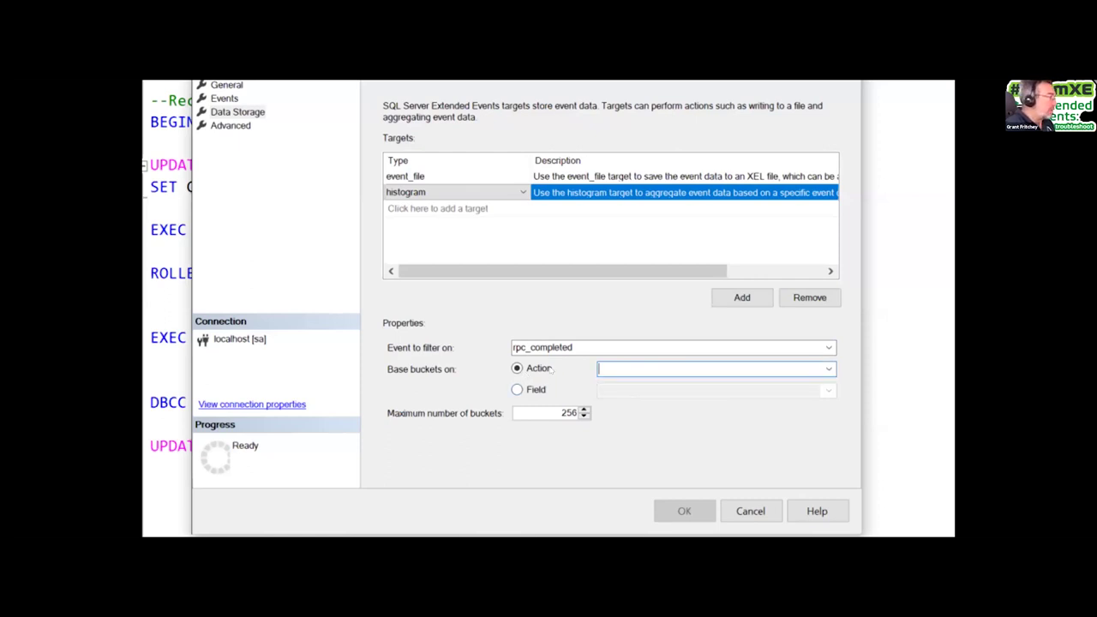
pyautogui.click(518, 389)
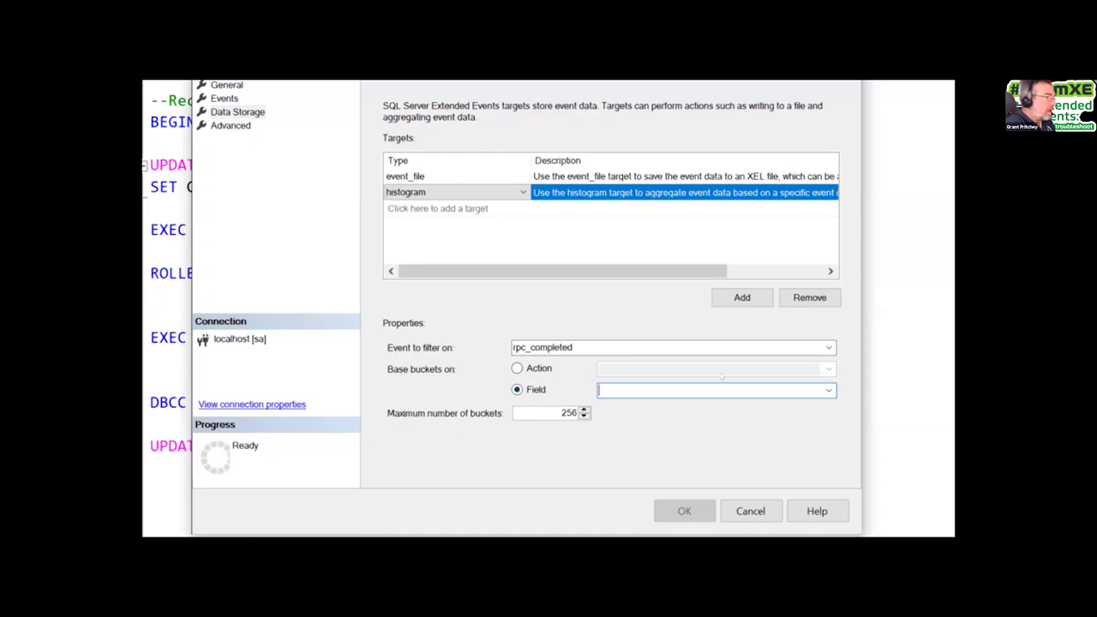
pyautogui.click(829, 390)
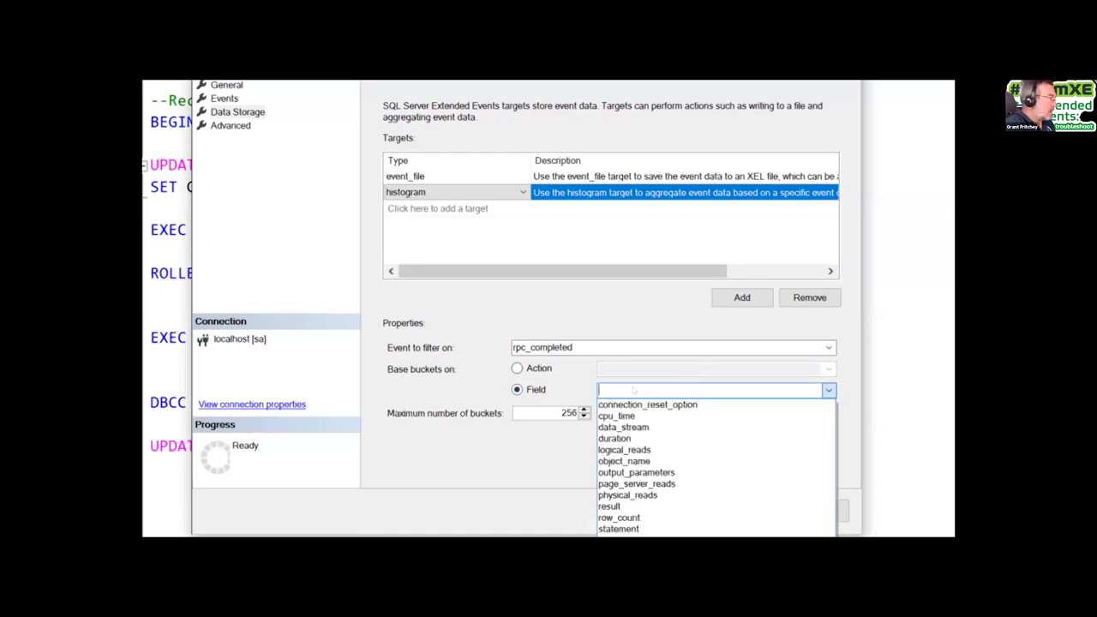
pyautogui.press('Down')
pyautogui.press('Down')
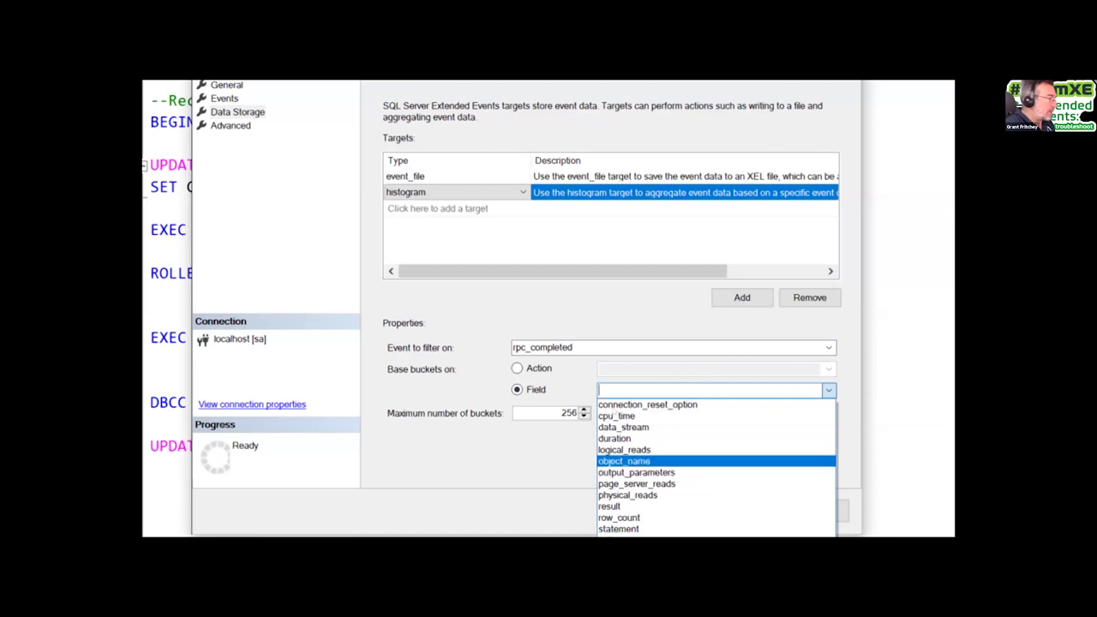
pyautogui.click(606, 391)
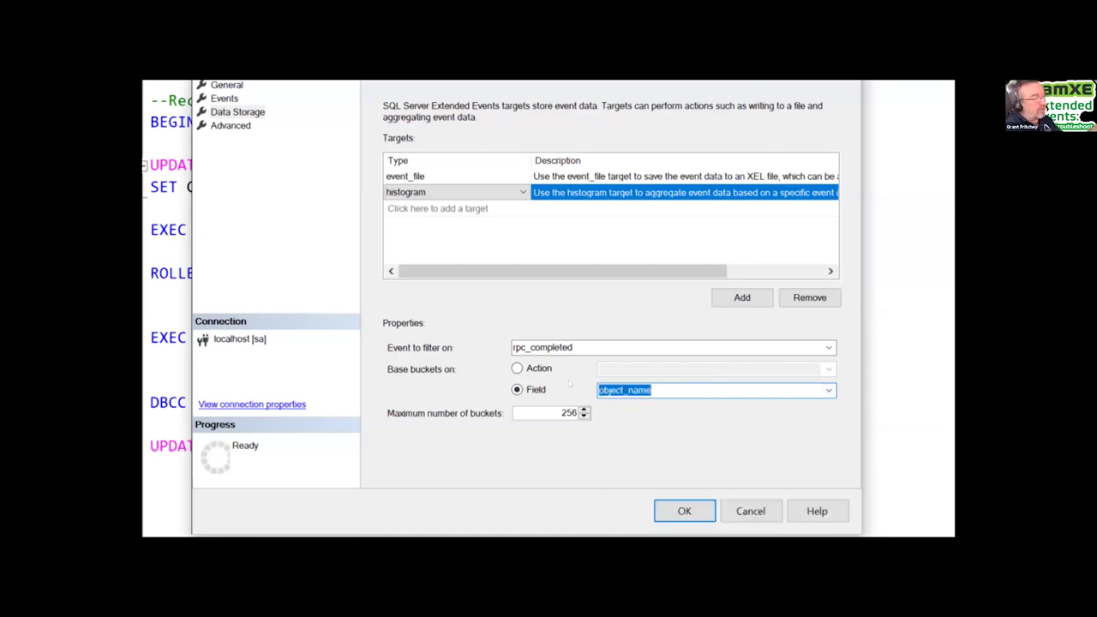
pyautogui.press('Tab')
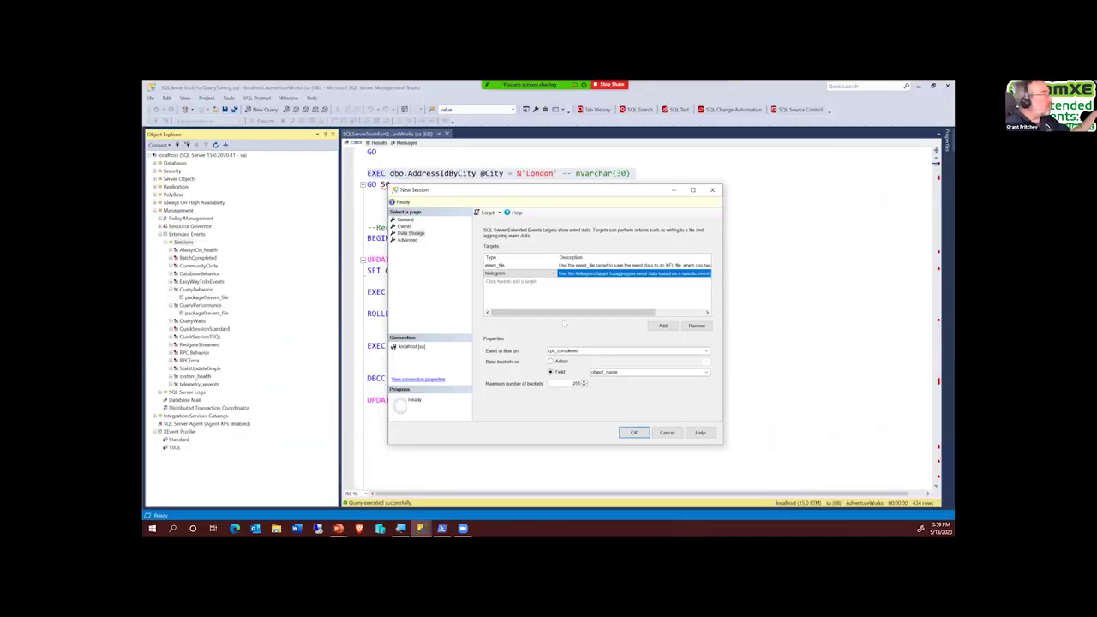
# Review the session's advanced settings and create the session with its event_file and histogram targets.
pyautogui.click(409, 240)
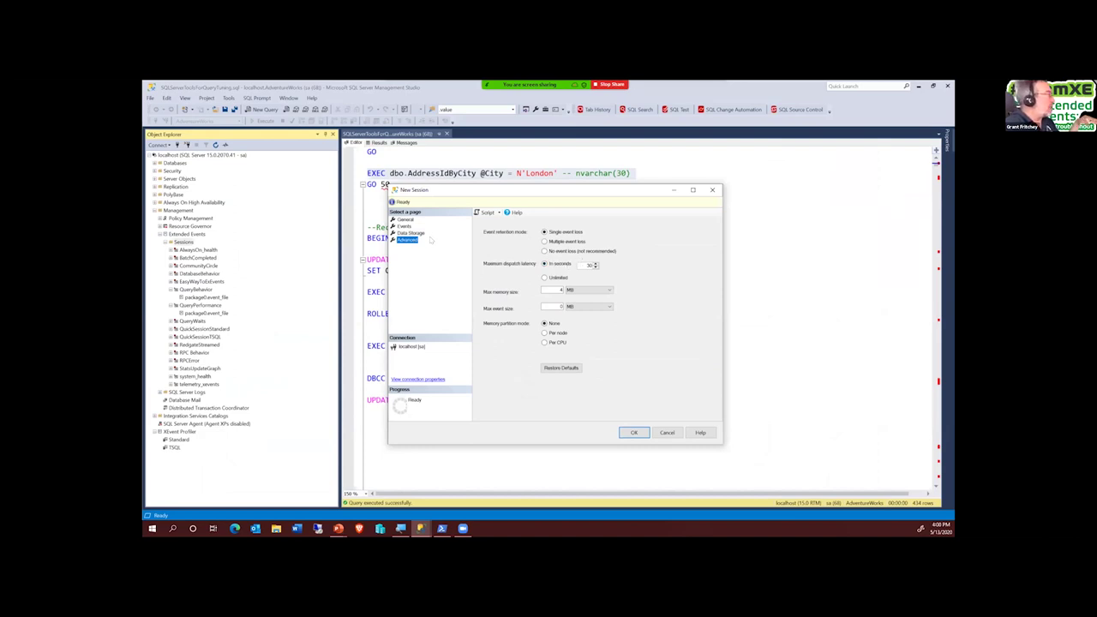
pyautogui.click(411, 233)
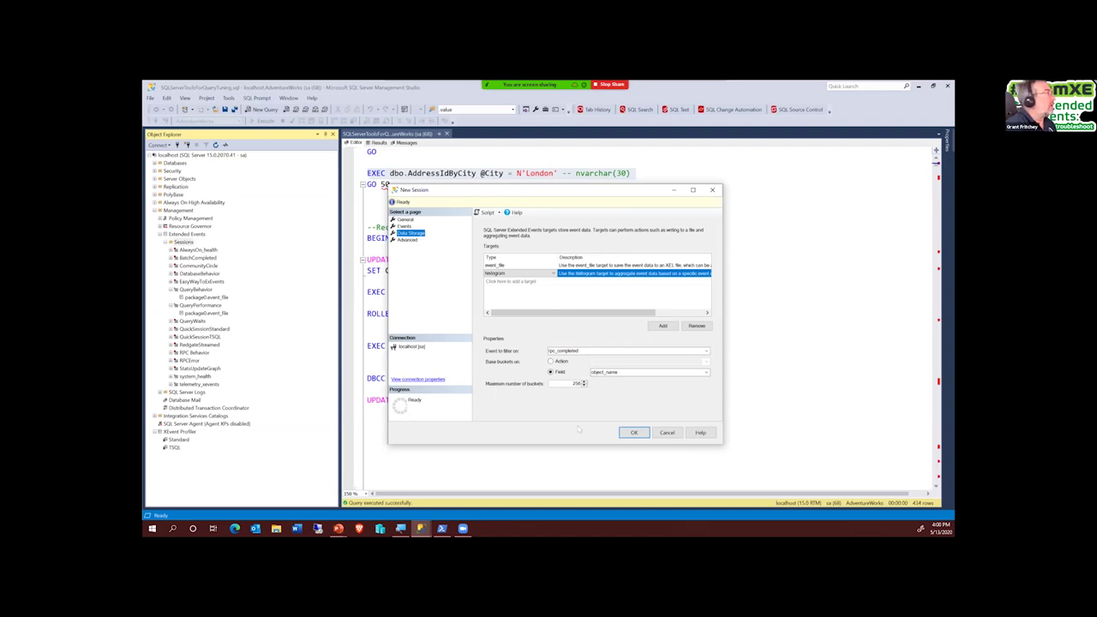
pyautogui.click(631, 433)
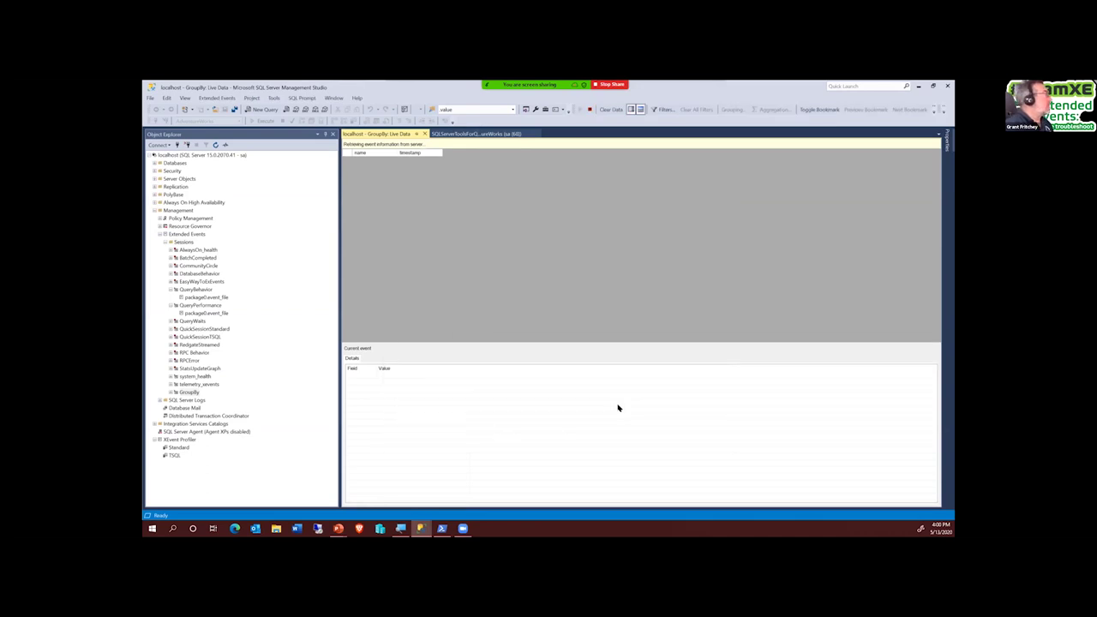
# Execute the dbo.AddressIdByCity call for London once and inspect its captured batch event in the GroupBy live data.
pyautogui.click(492, 135)
pyautogui.click(488, 200)
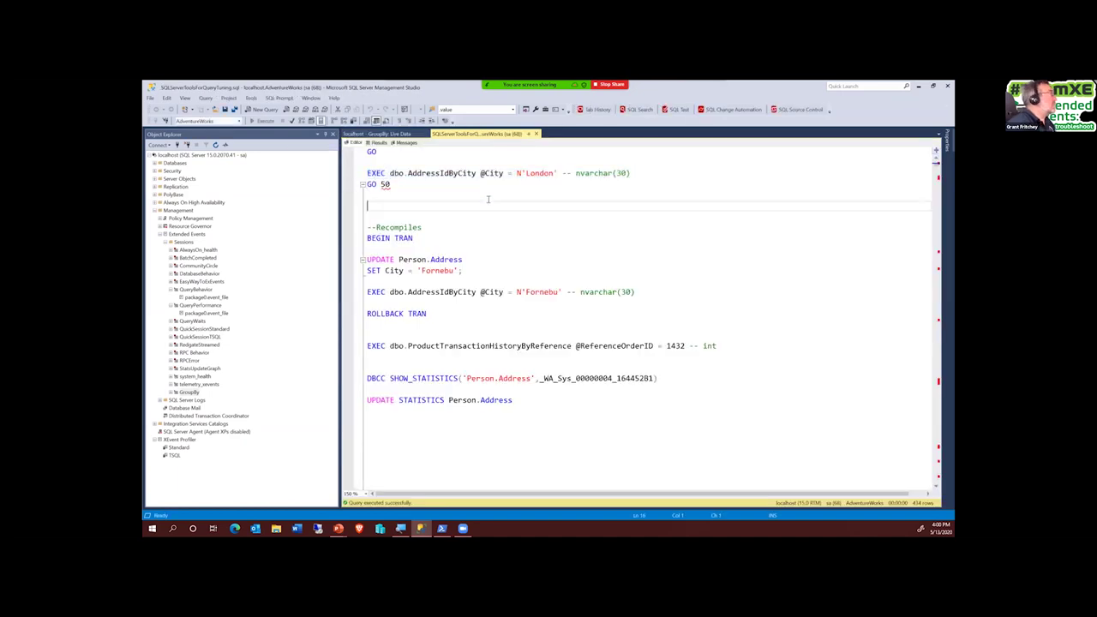
pyautogui.press('Up')
pyautogui.press('Up')
pyautogui.hotkey('shift', 'Down')
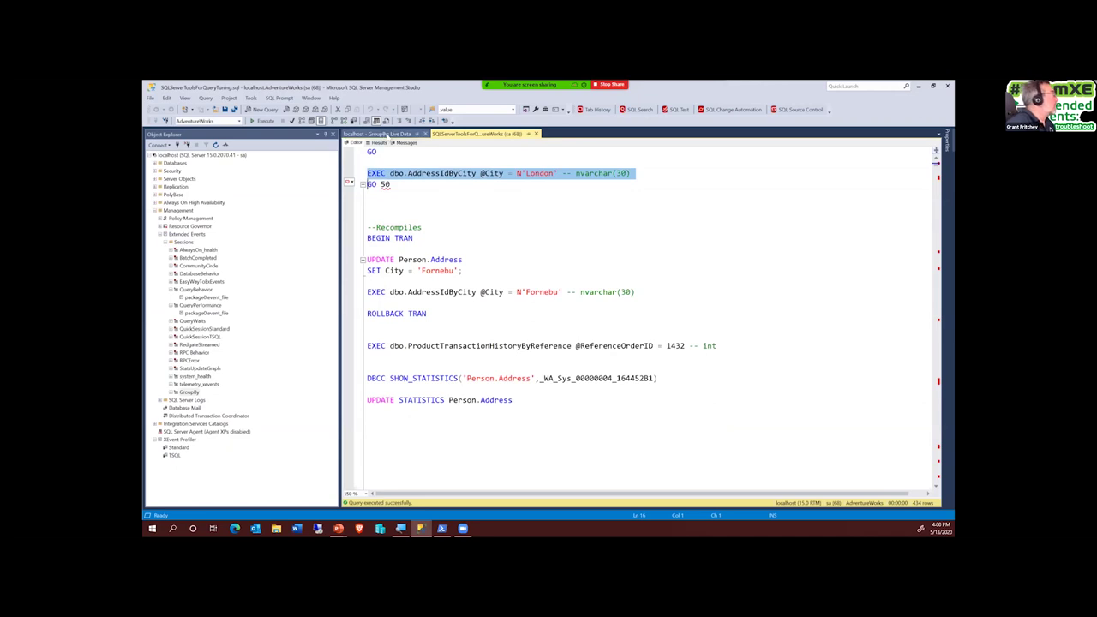
pyautogui.hotkey('ctrl', 'Tab')
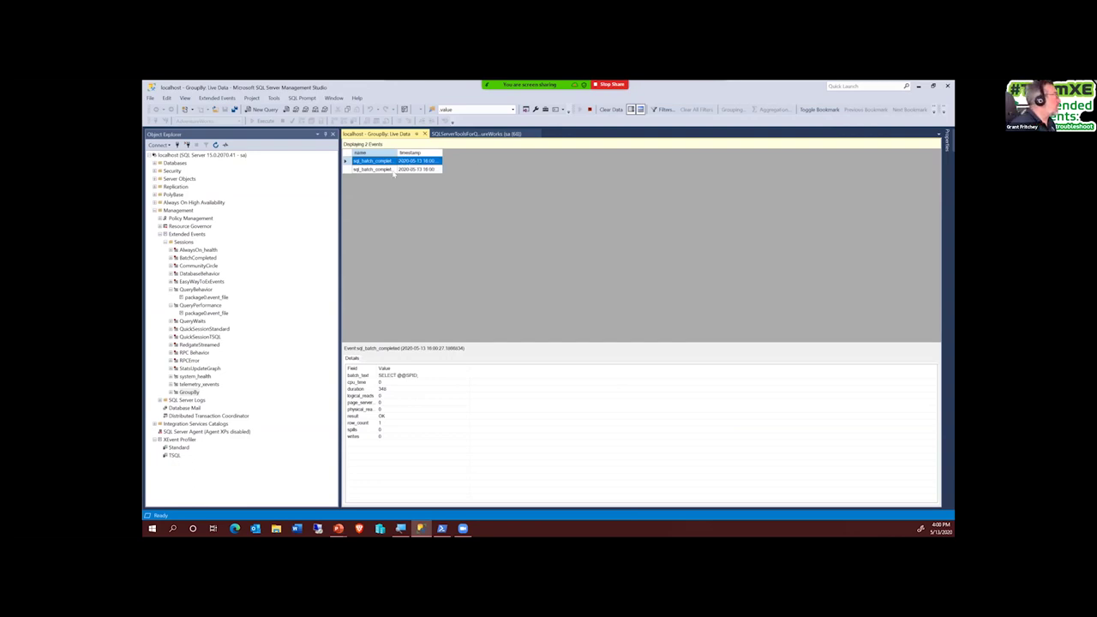
pyautogui.click(394, 169)
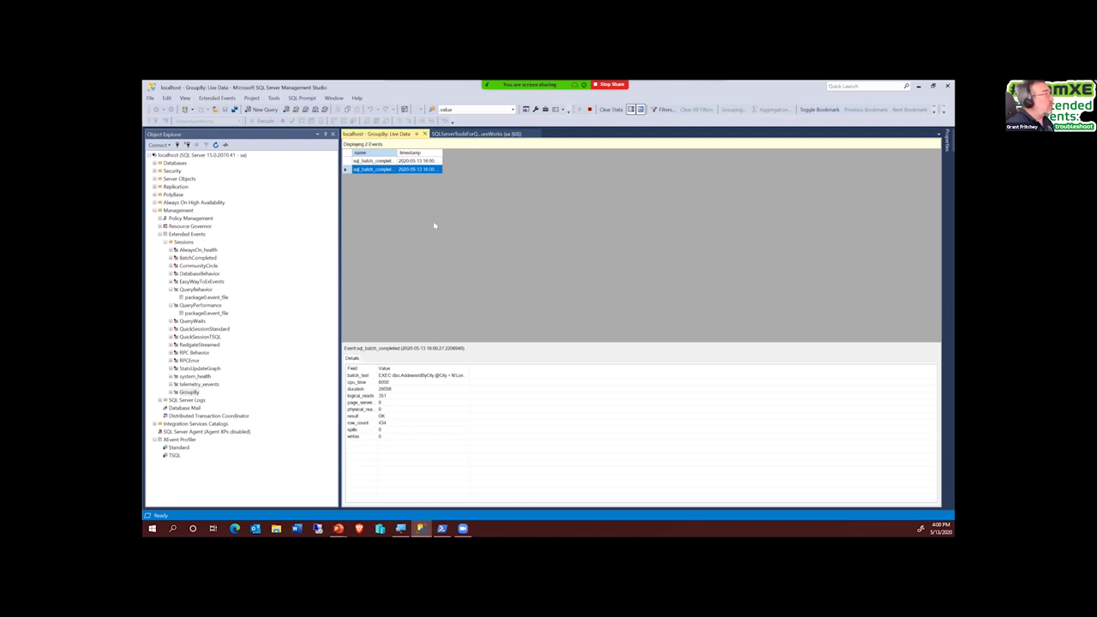
# Execute the dbo.AddressIdByCity call for London together with its GO 50 line to run it repeatedly.
pyautogui.click(473, 133)
pyautogui.tripleClick(413, 174)
pyautogui.press('Home')
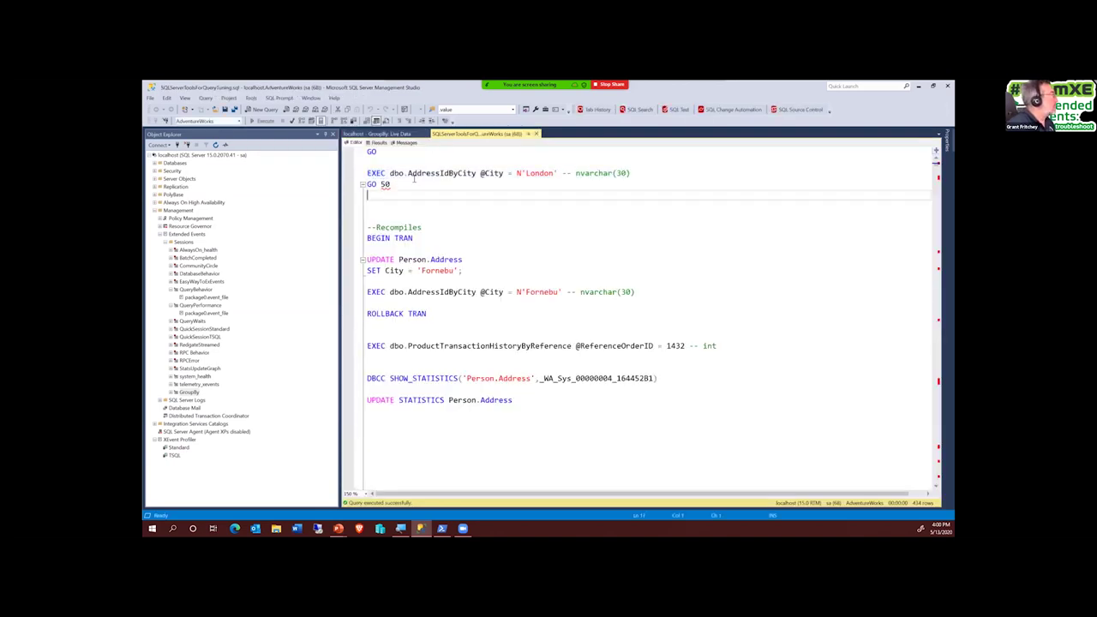
pyautogui.hotkey('shift', 'Down')
pyautogui.hotkey('shift', 'Down')
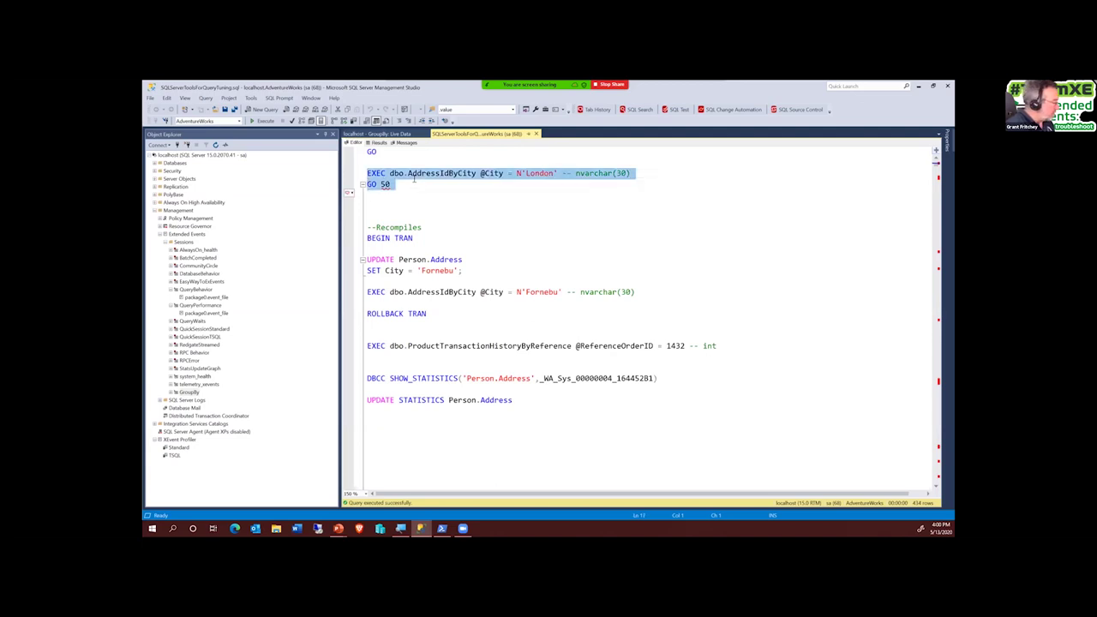
pyautogui.press('F5')
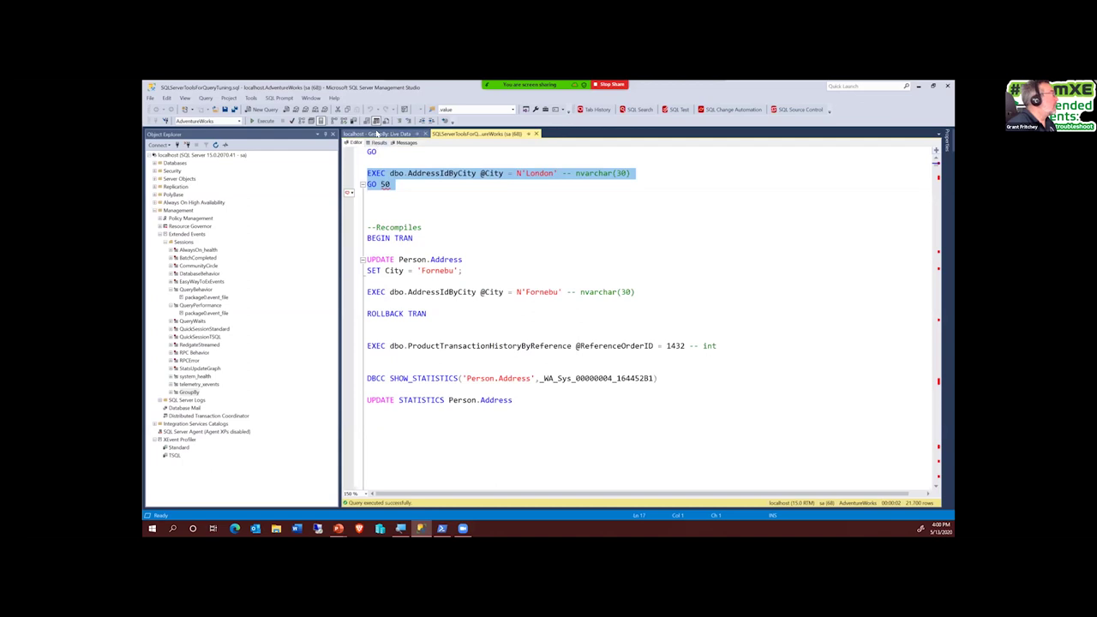
# Examine several captured sql_batch_completed events in the GroupBy live data, comparing their duration and logical_reads values.
pyautogui.click(377, 134)
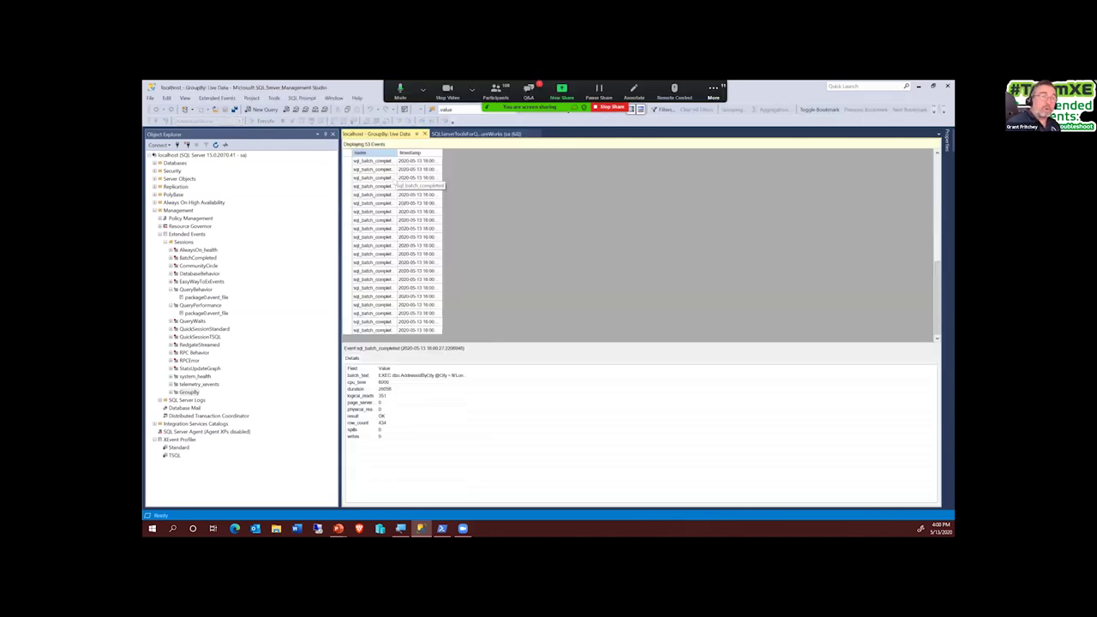
pyautogui.click(390, 178)
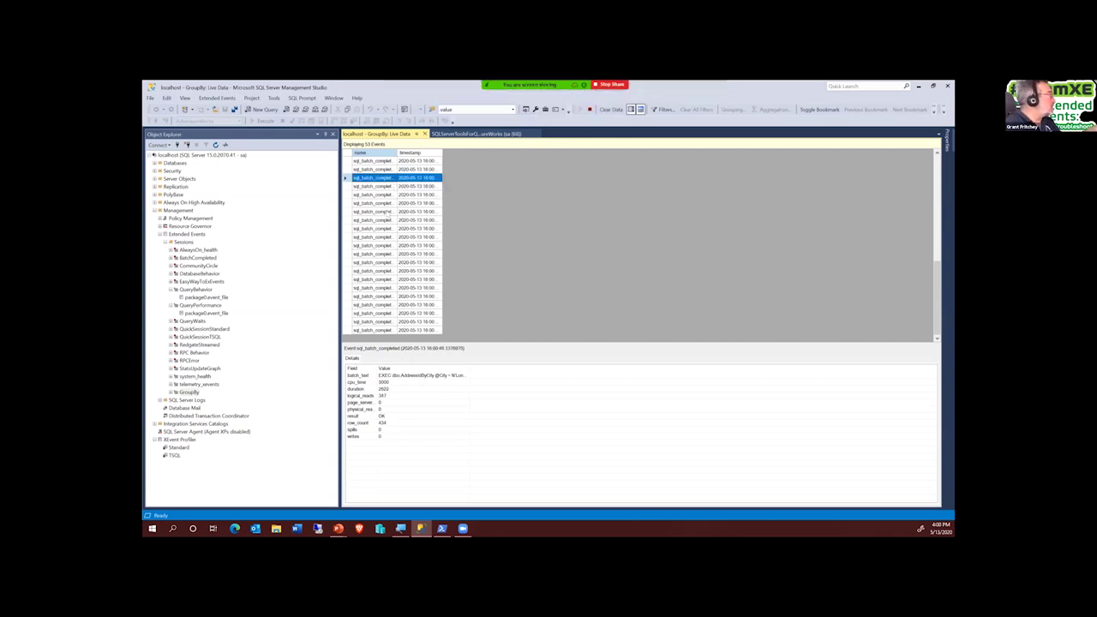
pyautogui.press('Down')
pyautogui.press('Down')
pyautogui.press('Down')
pyautogui.press('Down')
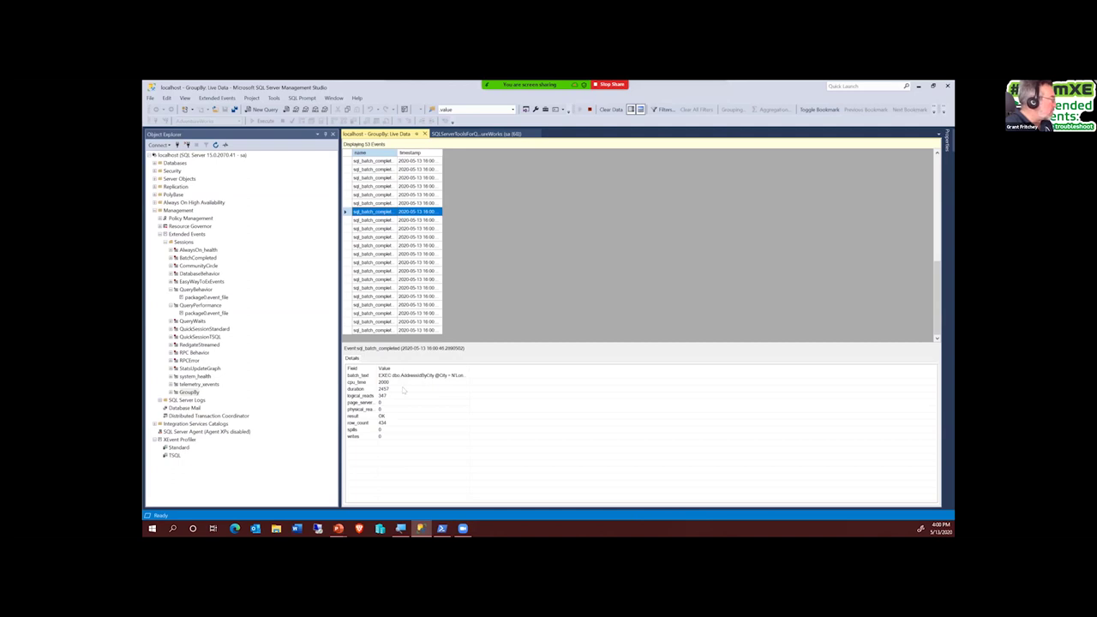
pyautogui.click(403, 389)
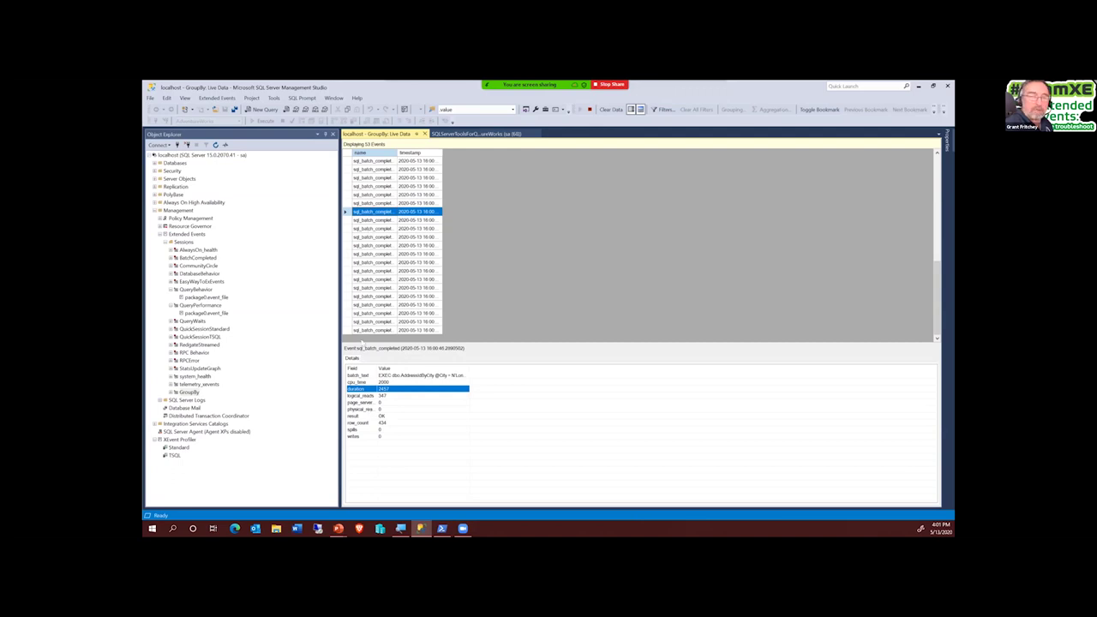
pyautogui.click(385, 254)
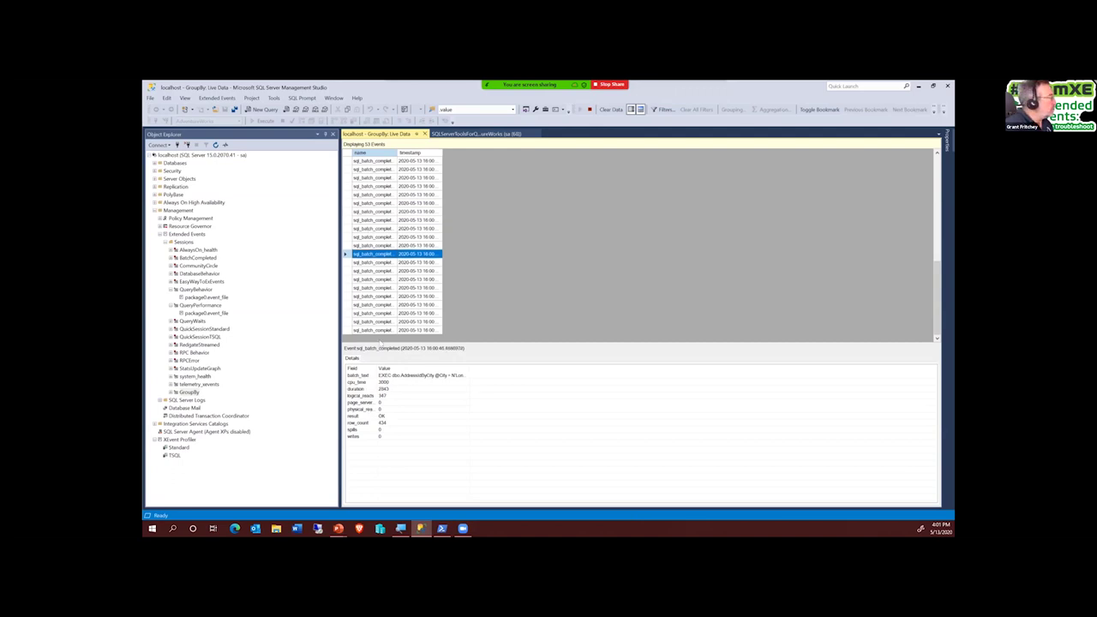
pyautogui.click(389, 395)
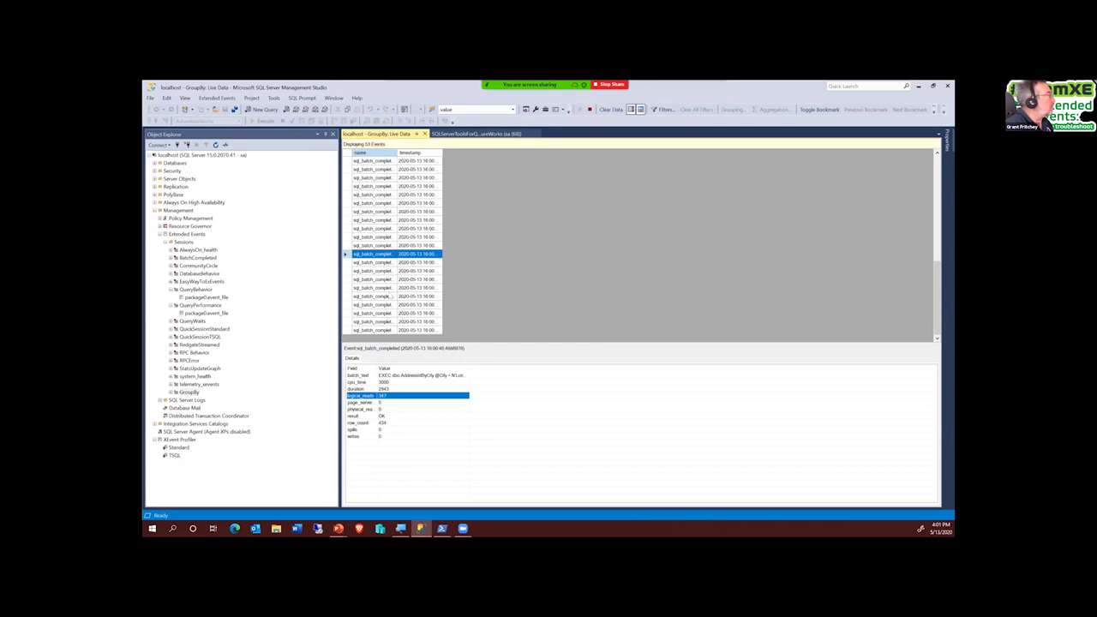
pyautogui.click(390, 297)
pyautogui.click(394, 396)
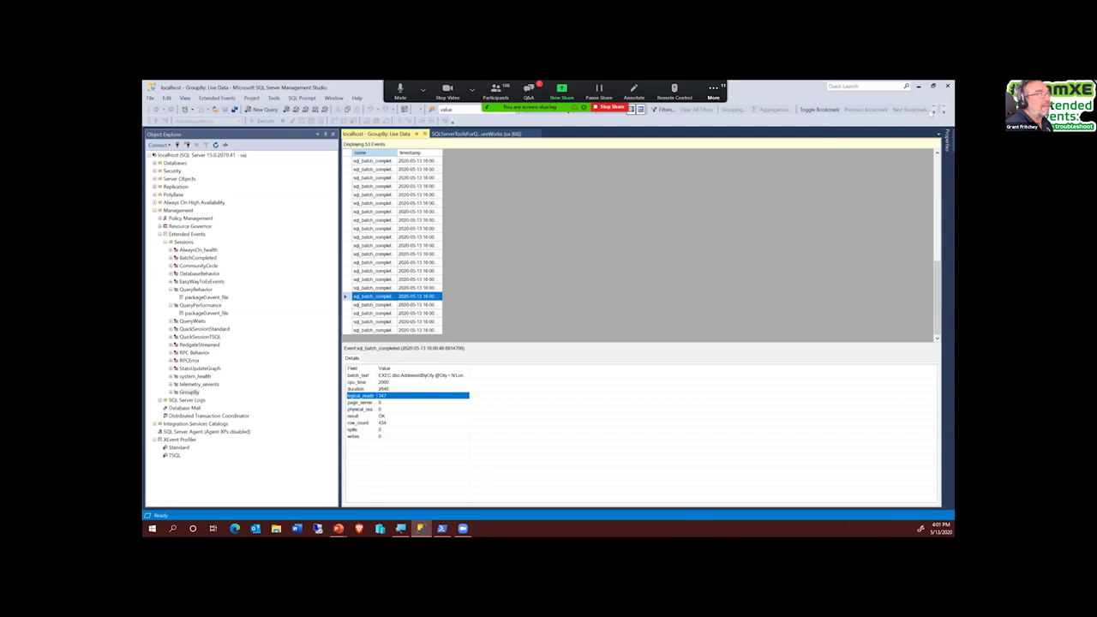
# Add the batch_text, duration and logical_reads columns to the selected columns of the GroupBy live data table.
pyautogui.click(932, 111)
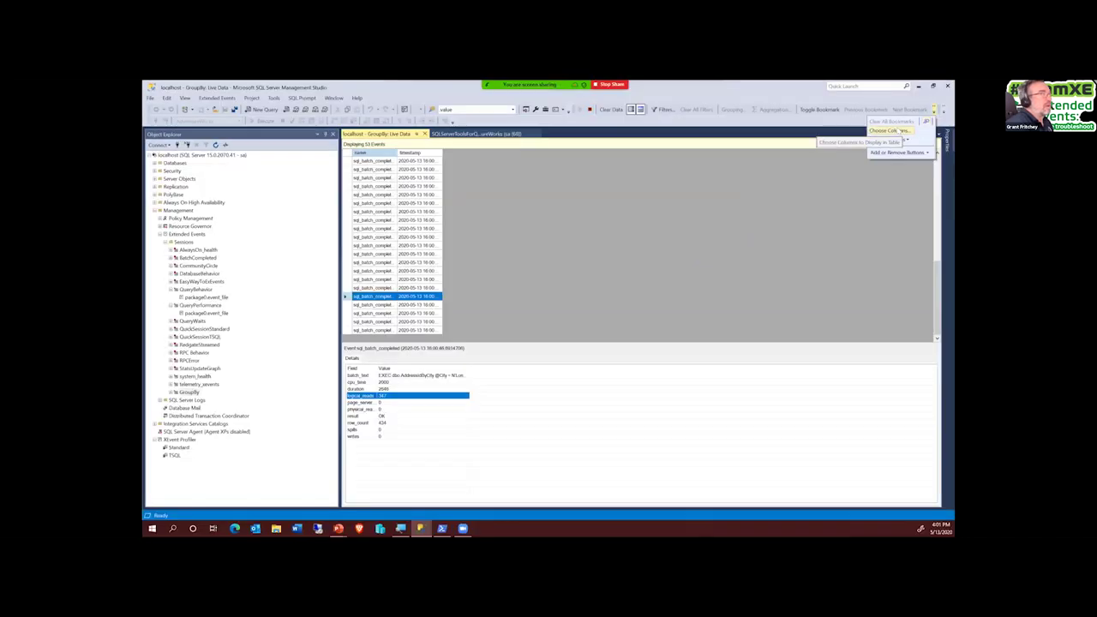
pyautogui.click(895, 130)
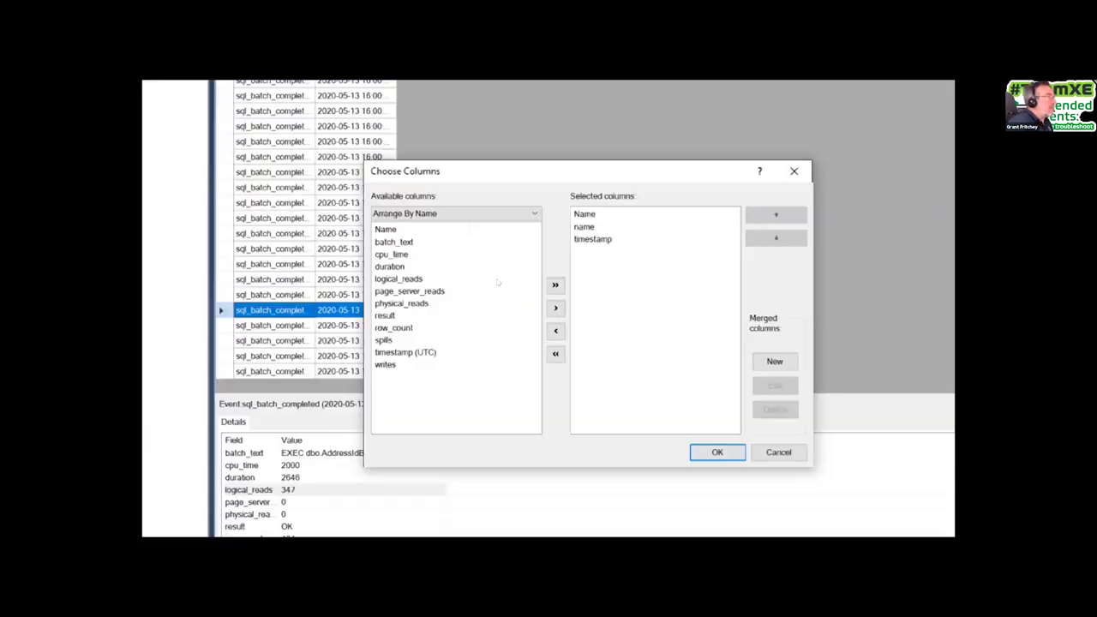
pyautogui.click(447, 262)
pyautogui.click(429, 238)
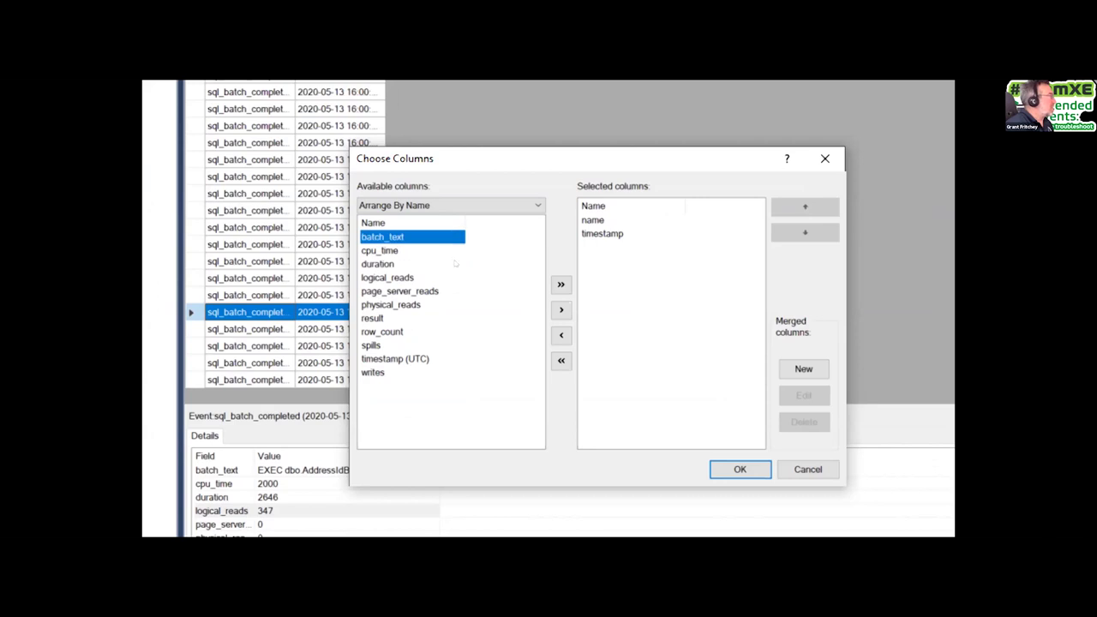
pyautogui.click(561, 309)
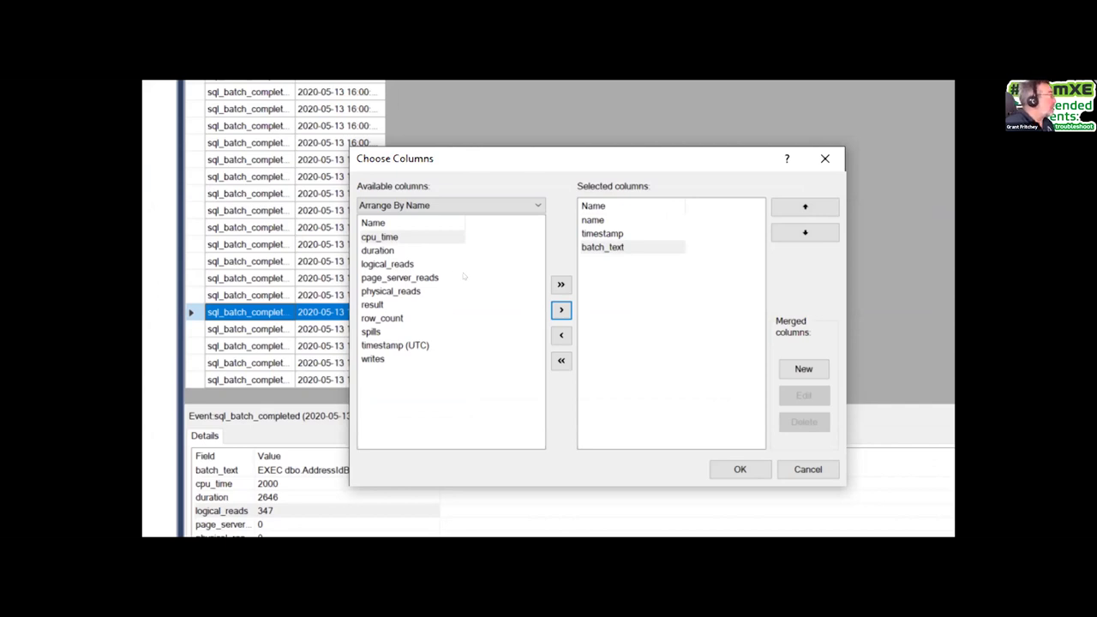
pyautogui.press('Tab')
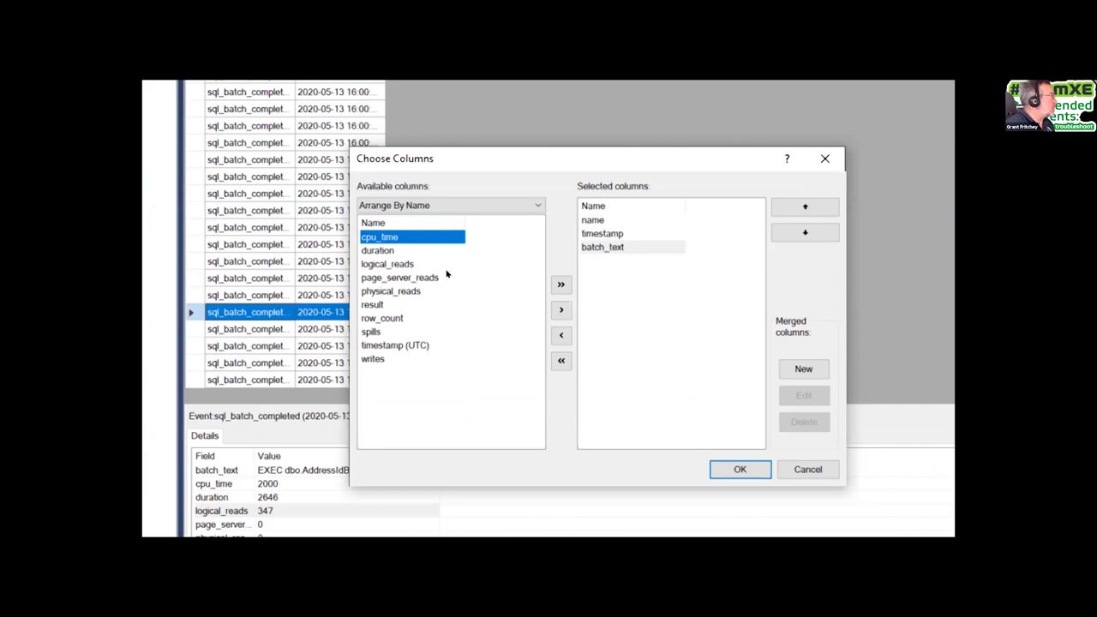
pyautogui.press('Down')
pyautogui.click(561, 309)
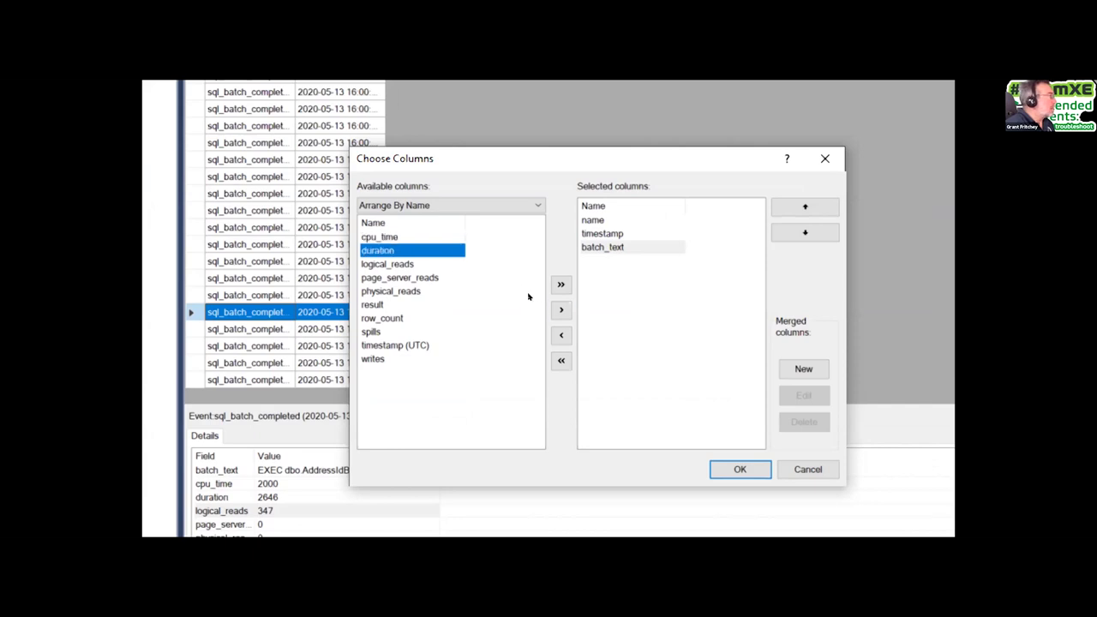
pyautogui.hotkey('shift', 'Tab')
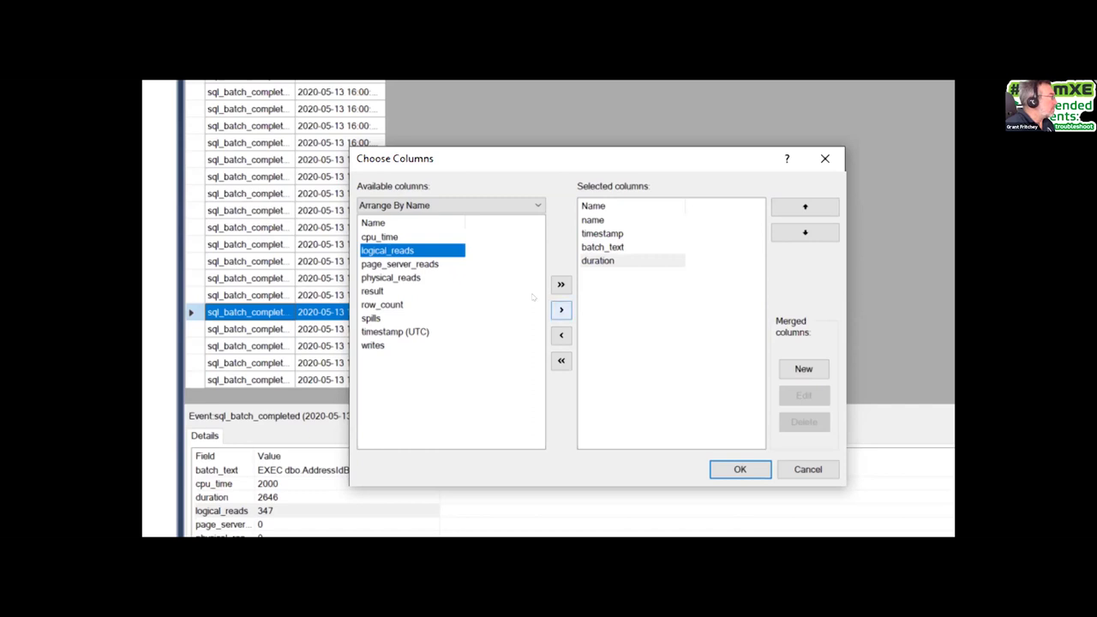
pyautogui.click(562, 309)
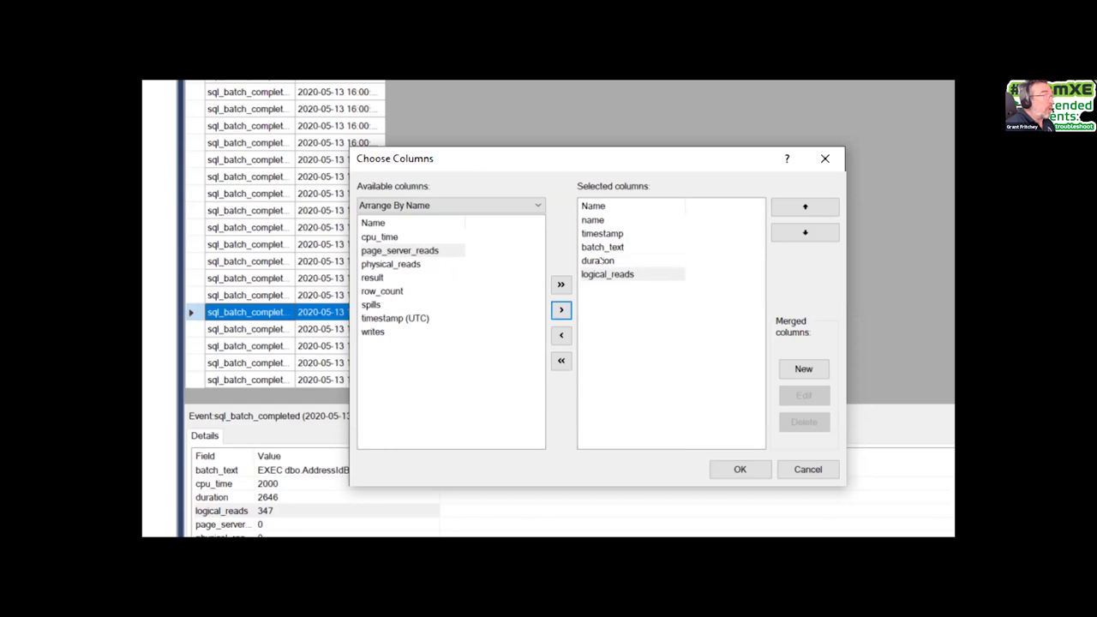
# Move timestamp below logical_reads in the selected columns, apply the layout, and widen the batch_text column to show the full query text.
pyautogui.click(600, 248)
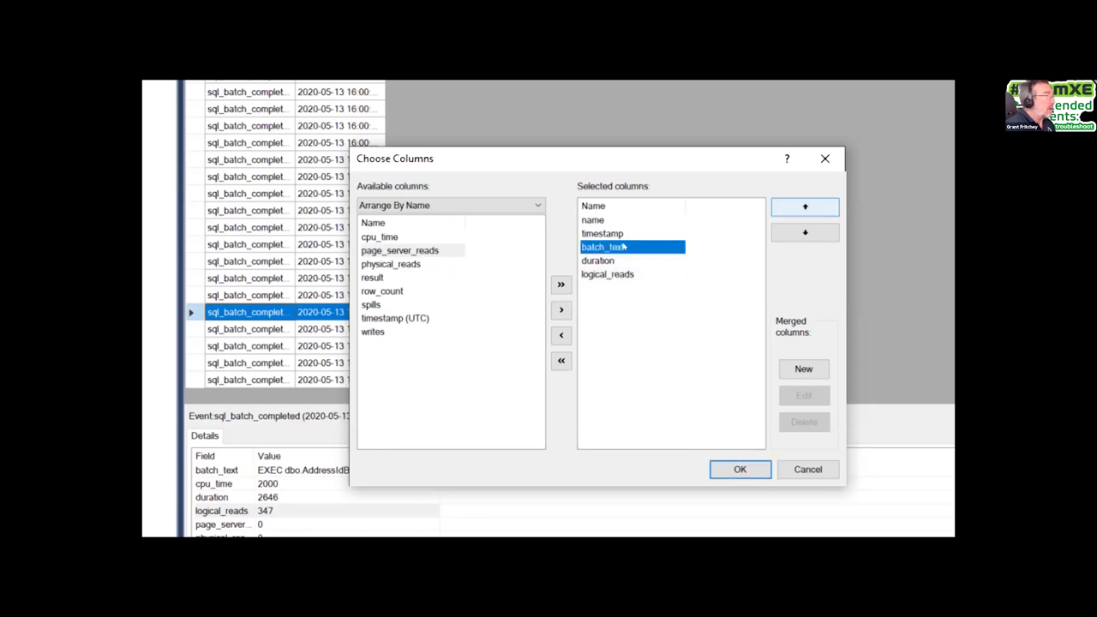
pyautogui.moveTo(601, 233); pyautogui.dragTo(646, 262)
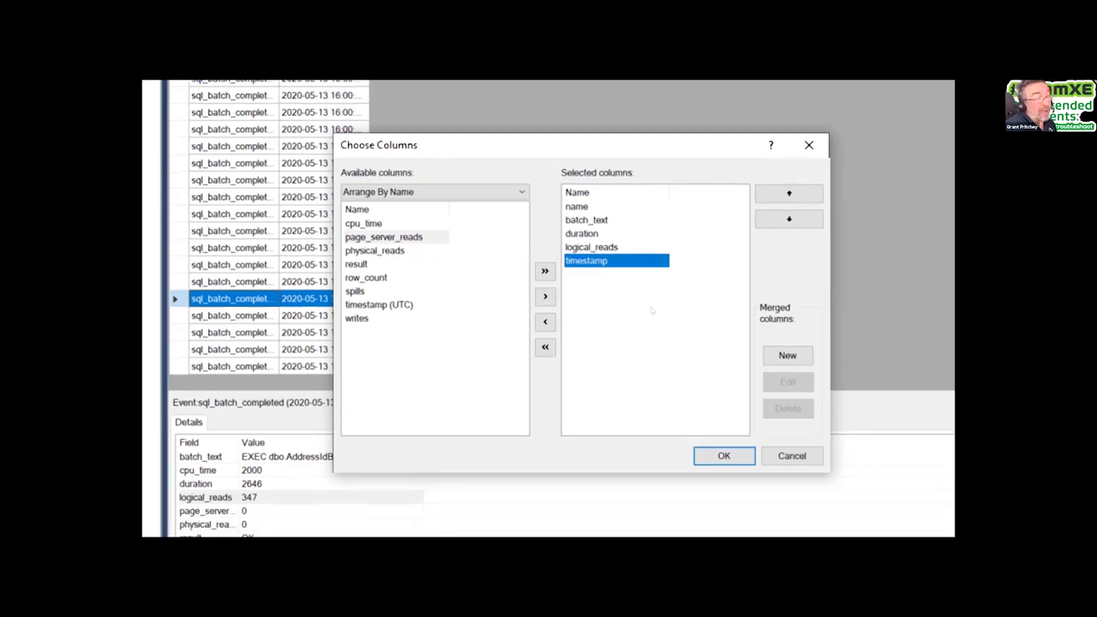
pyautogui.press('Return')
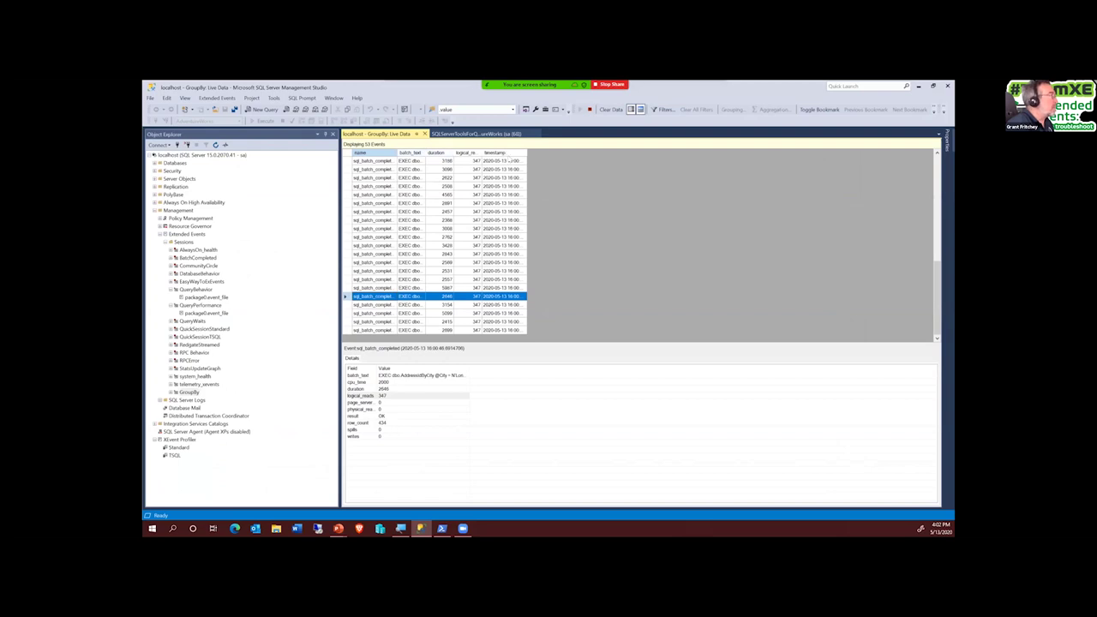
pyautogui.moveTo(426, 152); pyautogui.dragTo(523, 152)
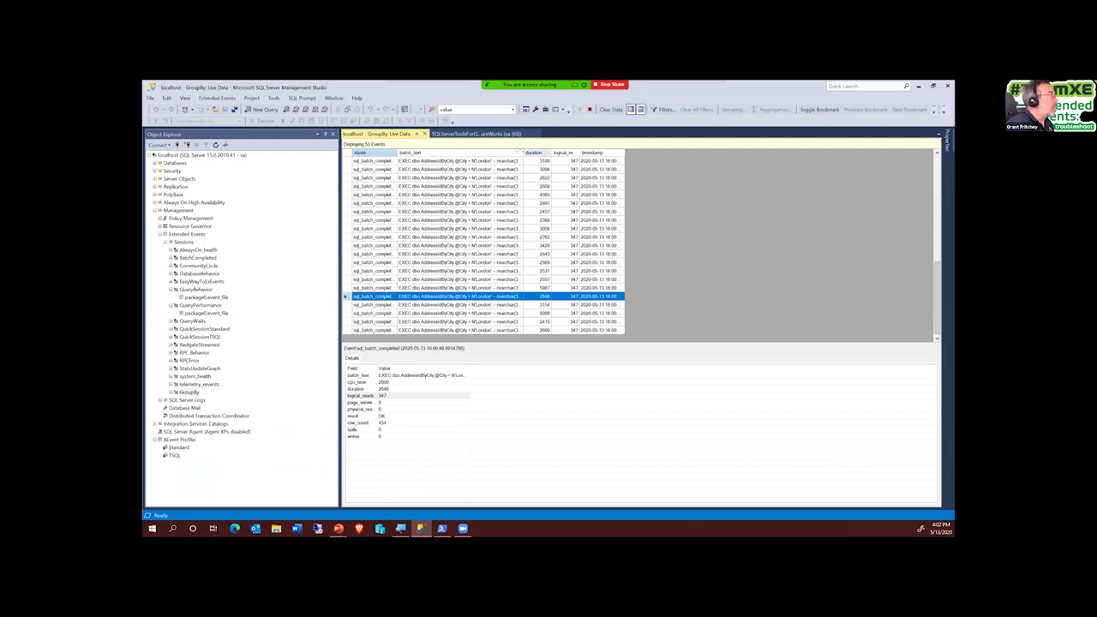
pyautogui.moveTo(521, 152); pyautogui.dragTo(581, 153)
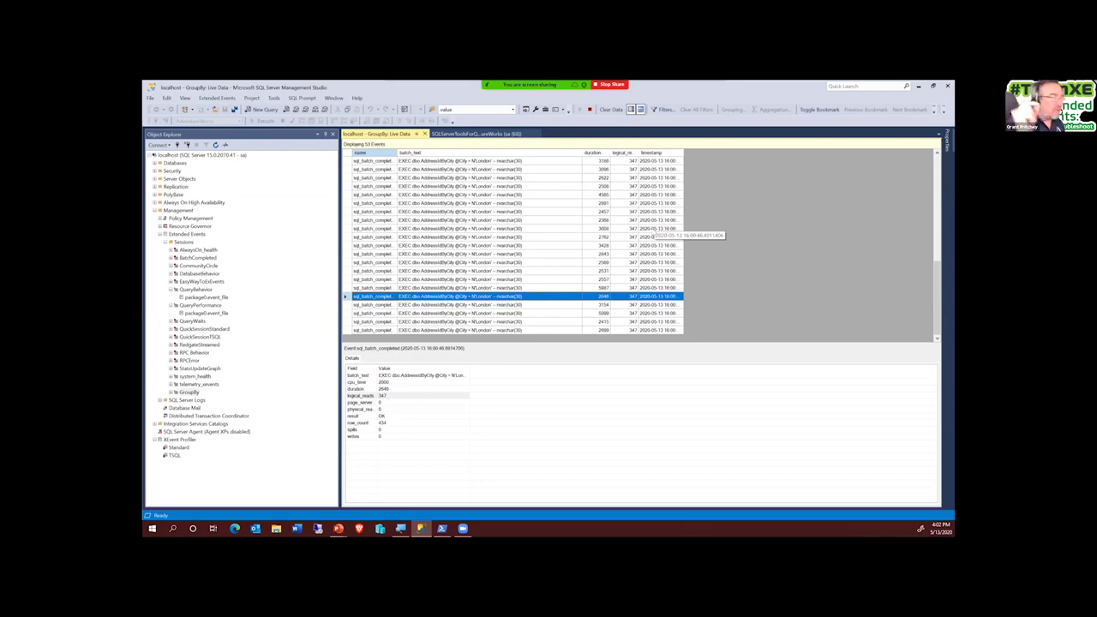
pyautogui.click(934, 110)
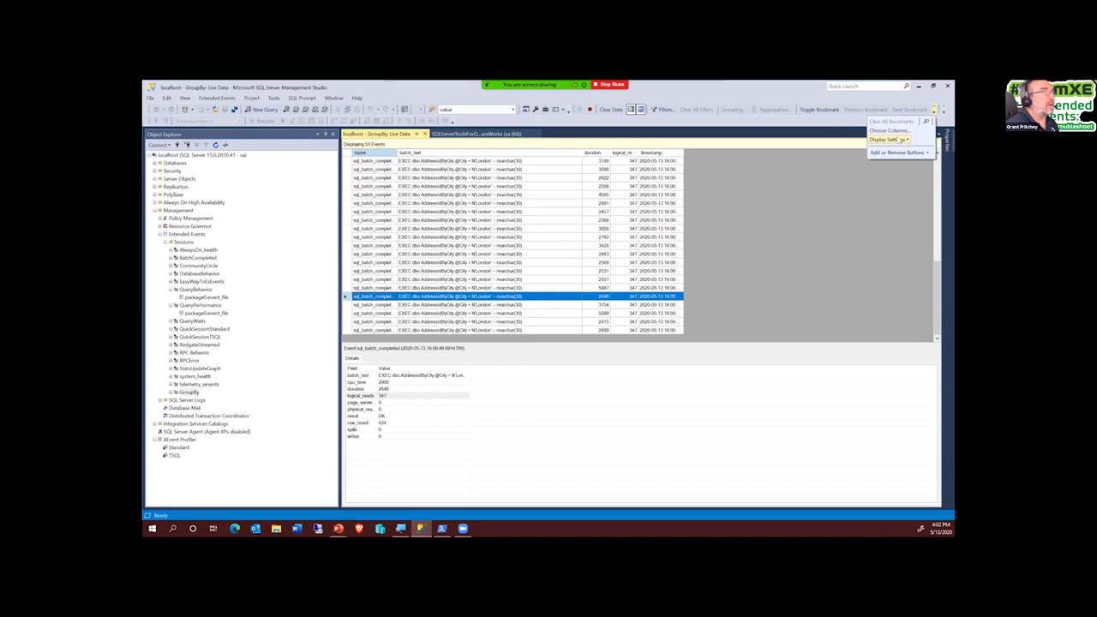
pyautogui.moveTo(899, 140)
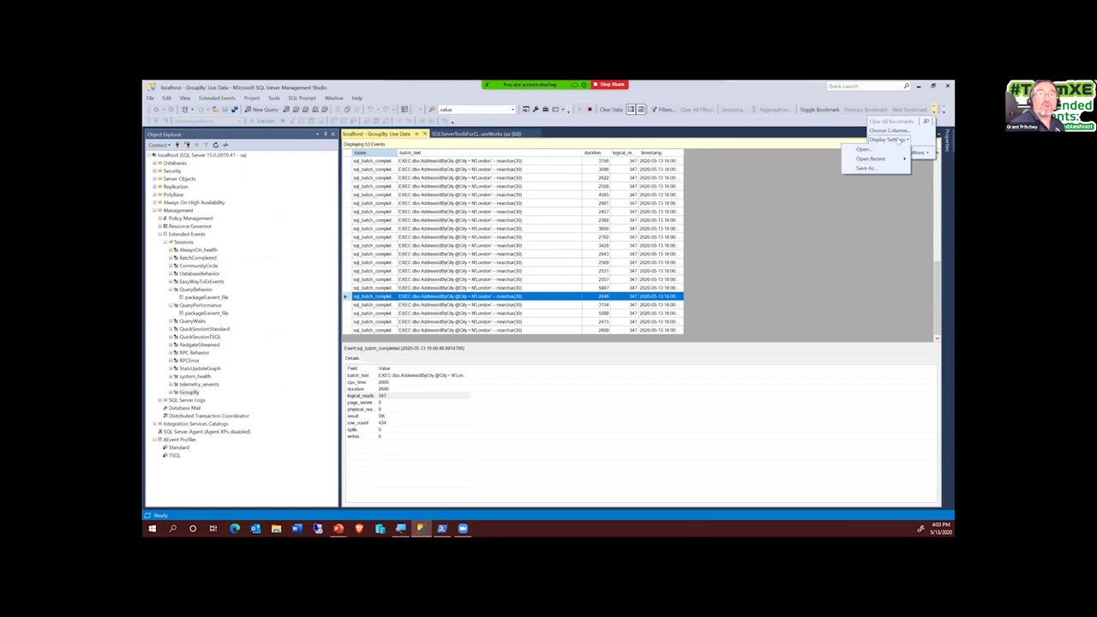
pyautogui.click(827, 210)
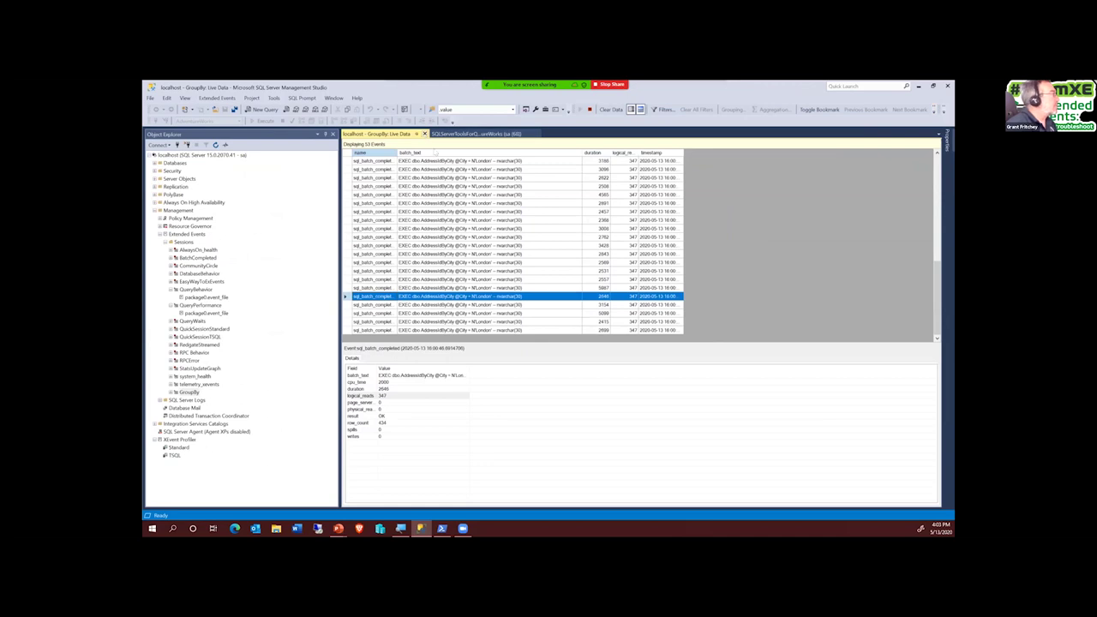
# Close the GroupBy live data, watch the session again to check its column layout, and close it.
pyautogui.click(476, 133)
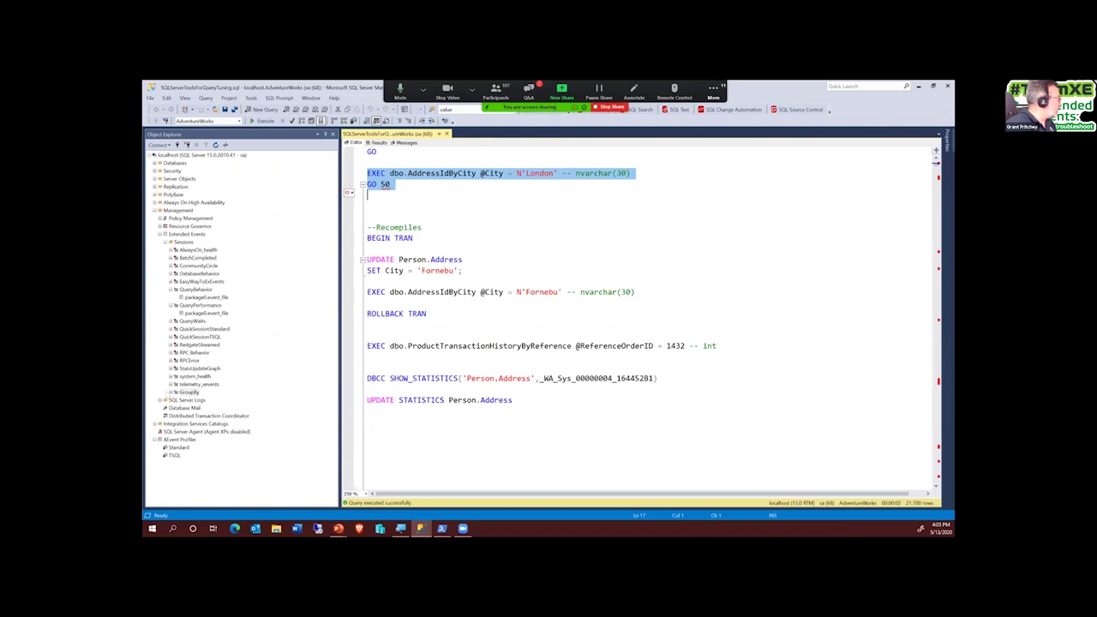
pyautogui.rightClick(188, 392)
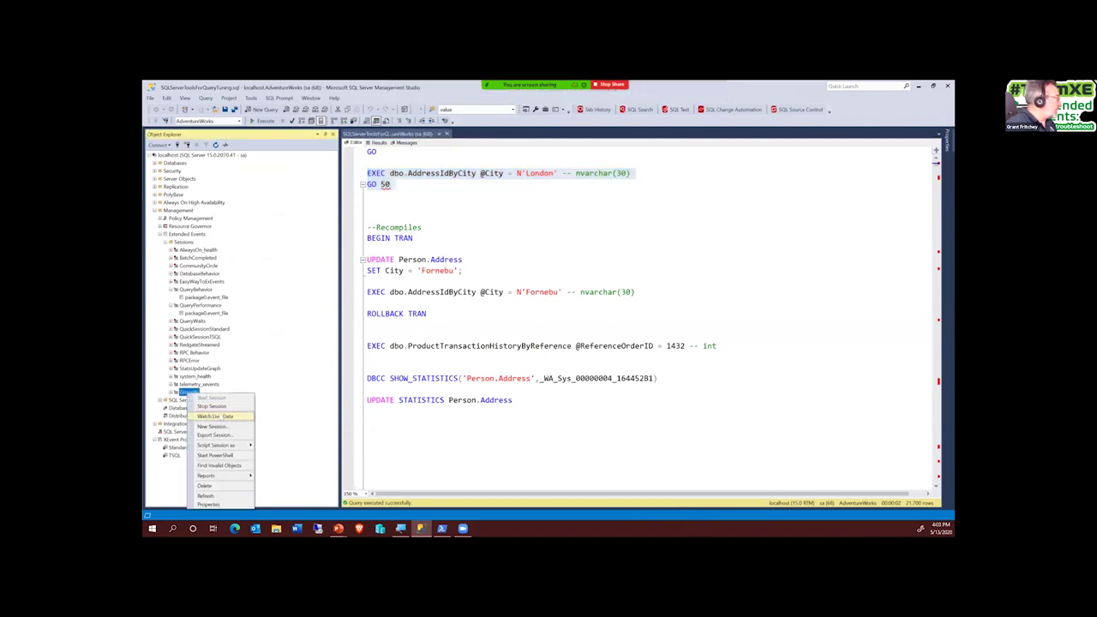
pyautogui.click(215, 417)
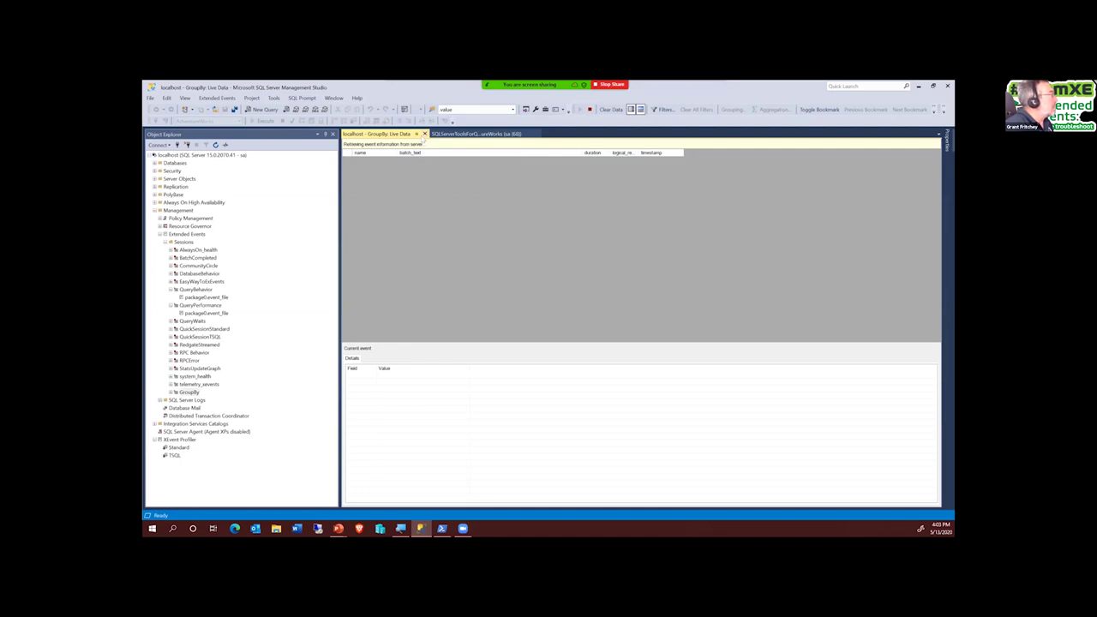
pyautogui.click(423, 135)
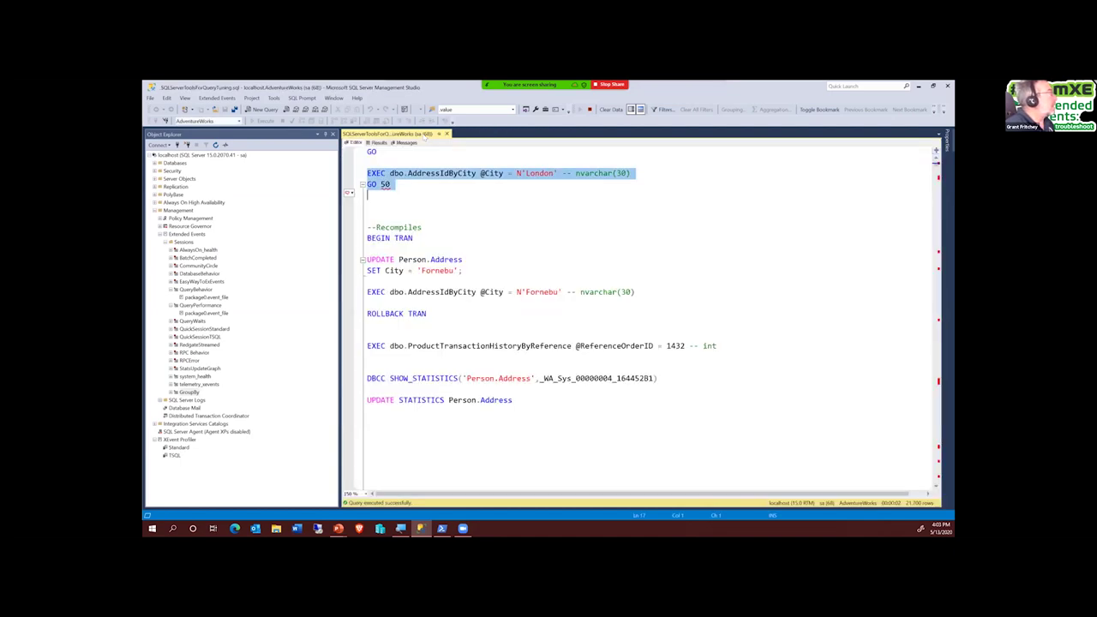
pyautogui.press('Delete')
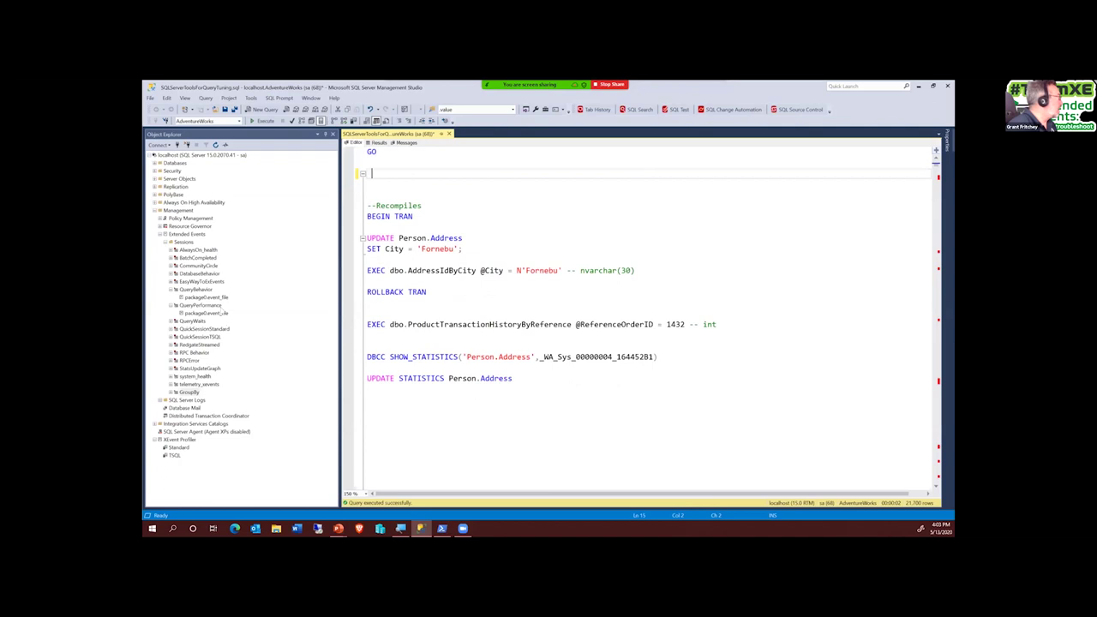
# Display the target data of the GroupBy session's package0.histogram and refresh it manually.
pyautogui.click(214, 314)
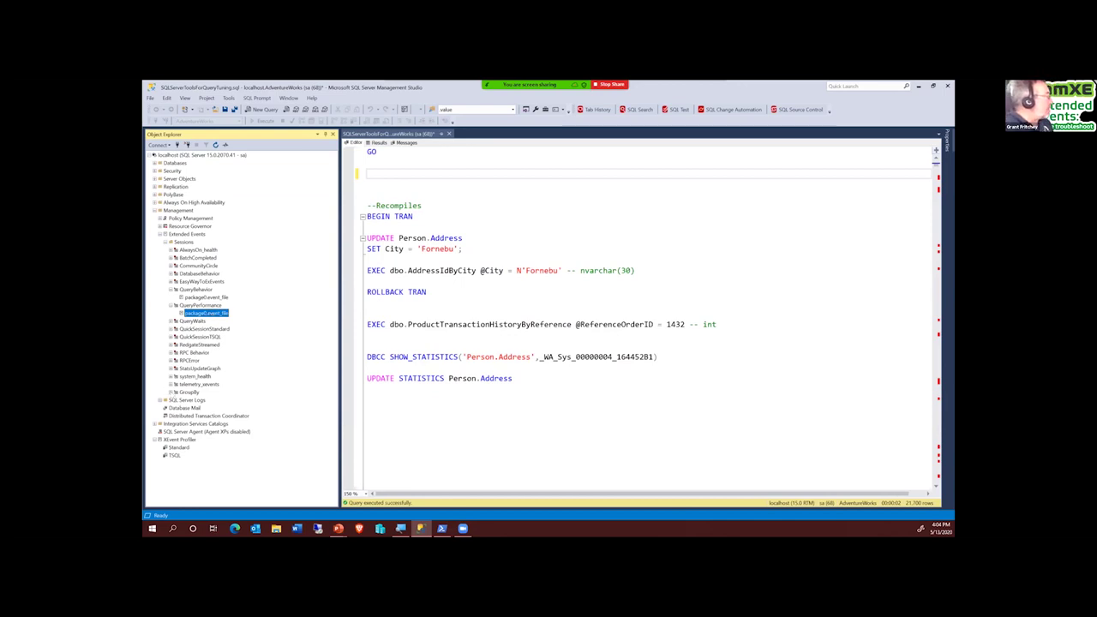
pyautogui.click(170, 392)
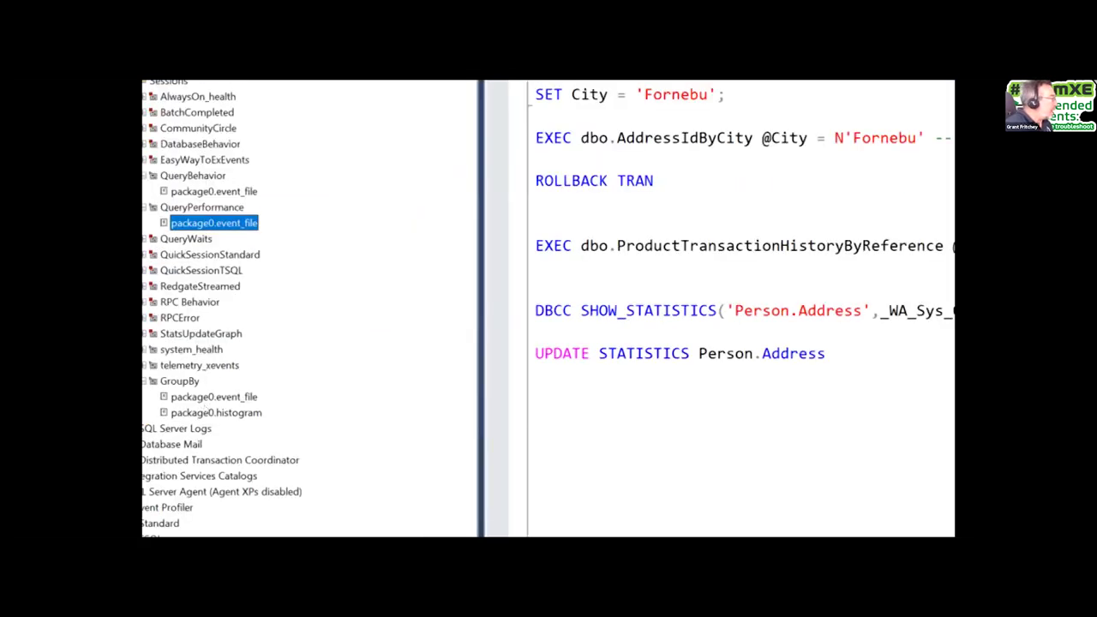
pyautogui.click(205, 411)
pyautogui.rightClick(204, 410)
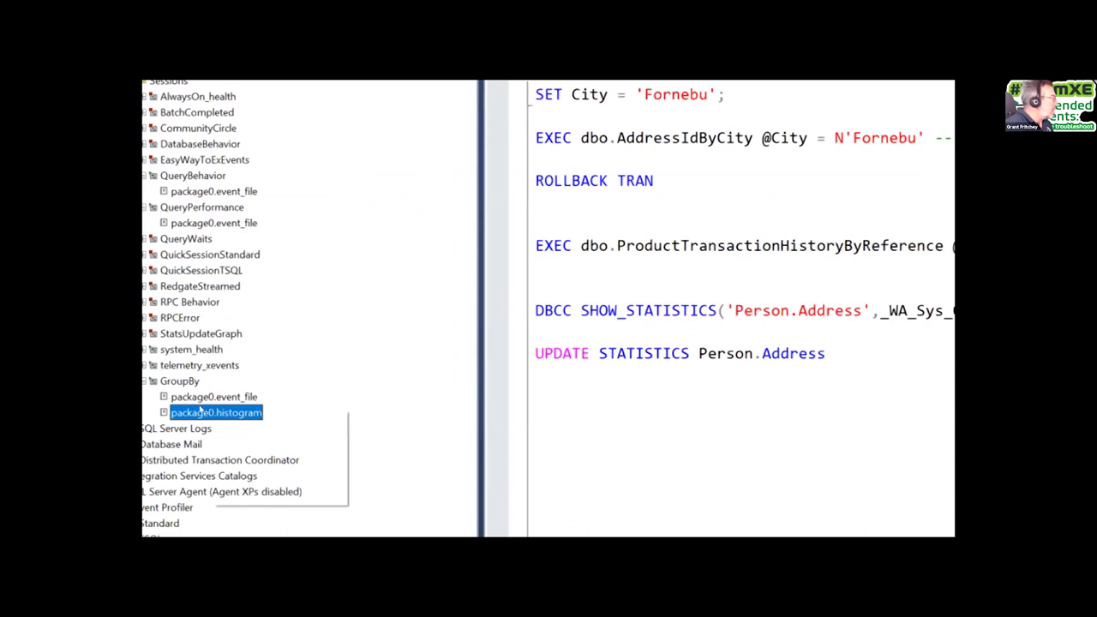
pyautogui.click(231, 424)
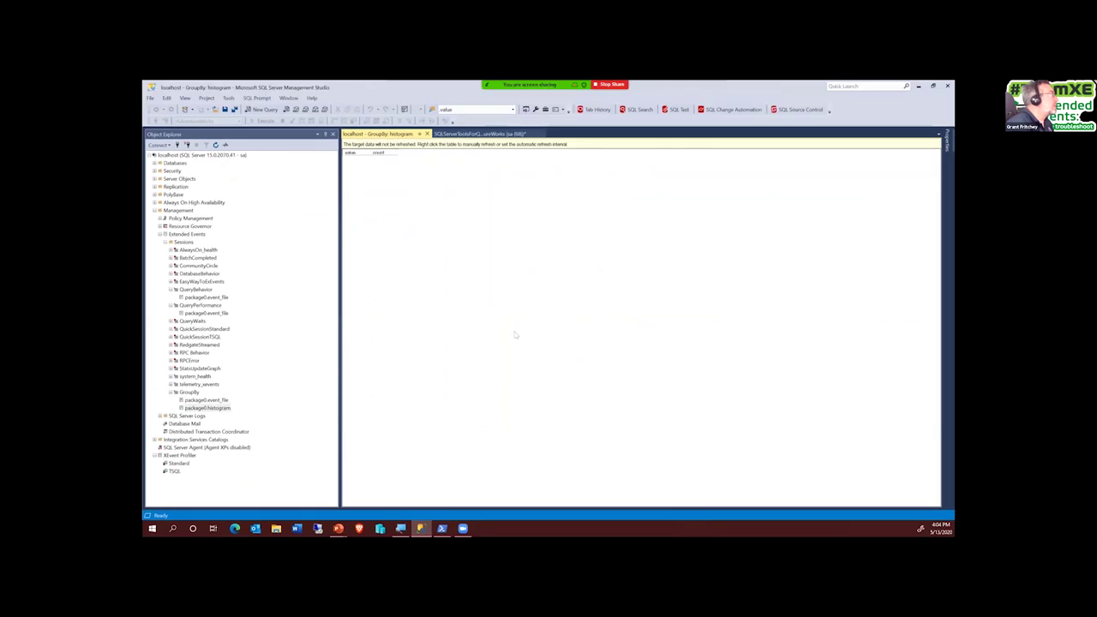
pyautogui.rightClick(401, 162)
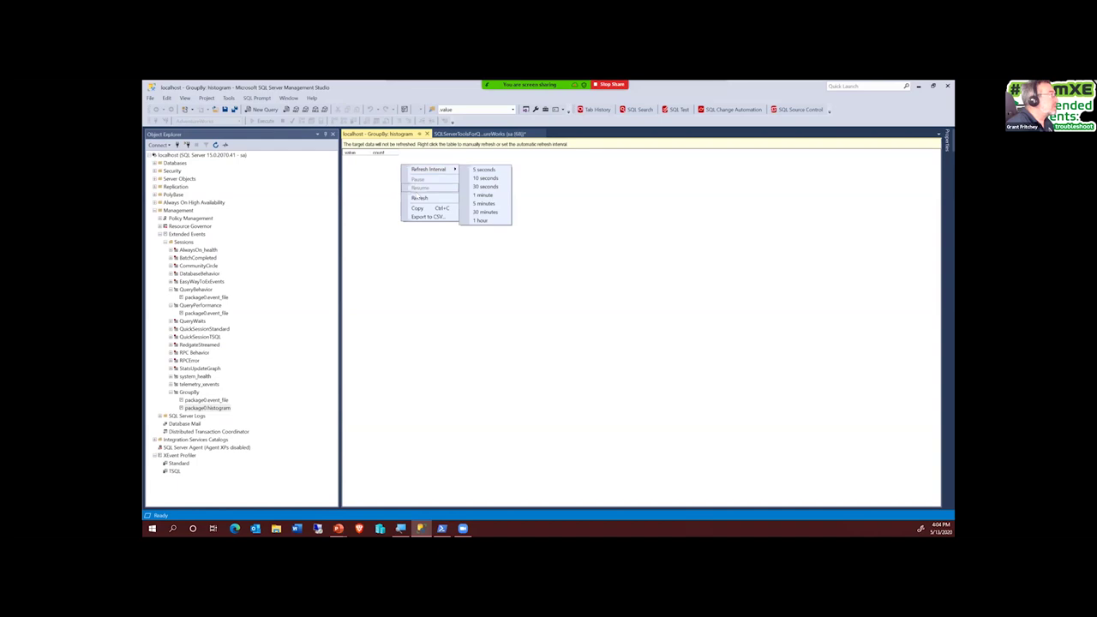
pyautogui.click(419, 198)
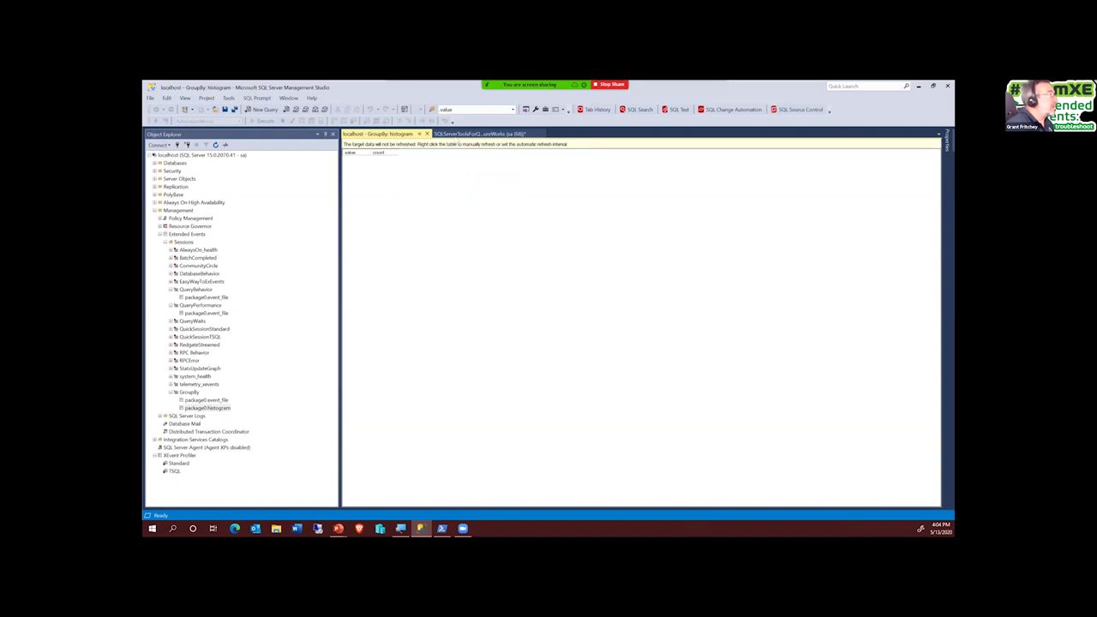
# Restore the deleted dbo.AddressIdByCity call for London with its GO 50 line in the query script, and execute only the call once.
pyautogui.click(480, 134)
pyautogui.press('Up')
pyautogui.scroll(4, 391, 185)
pyautogui.press('Down')
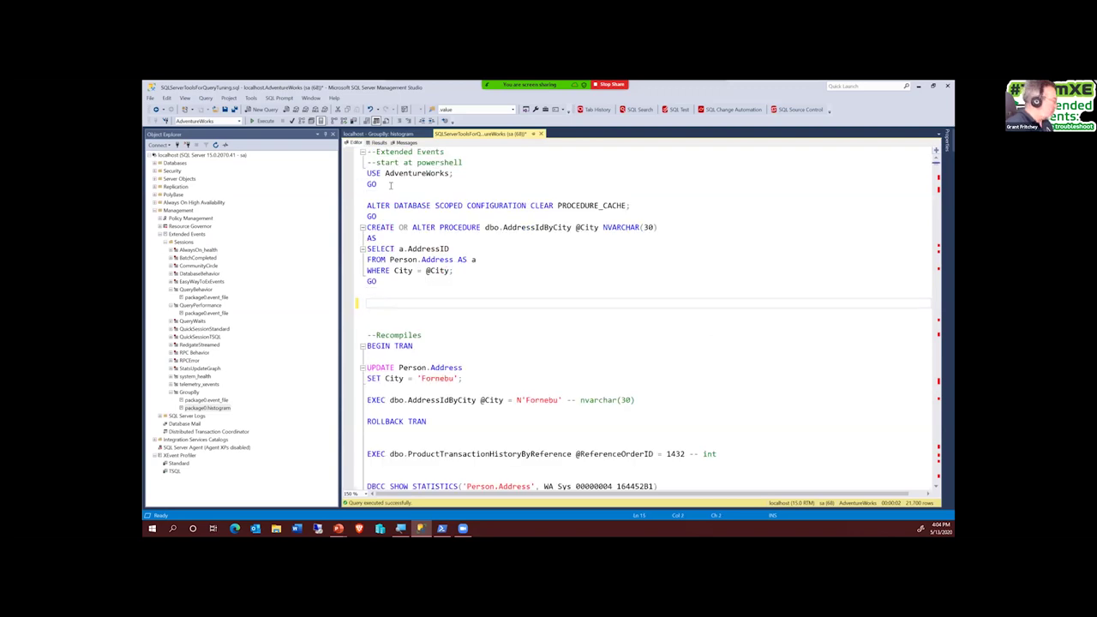
pyautogui.write("EXEC dbo.AddressIdByCity @City = N'London' -- nvarchar(30) GO 50")
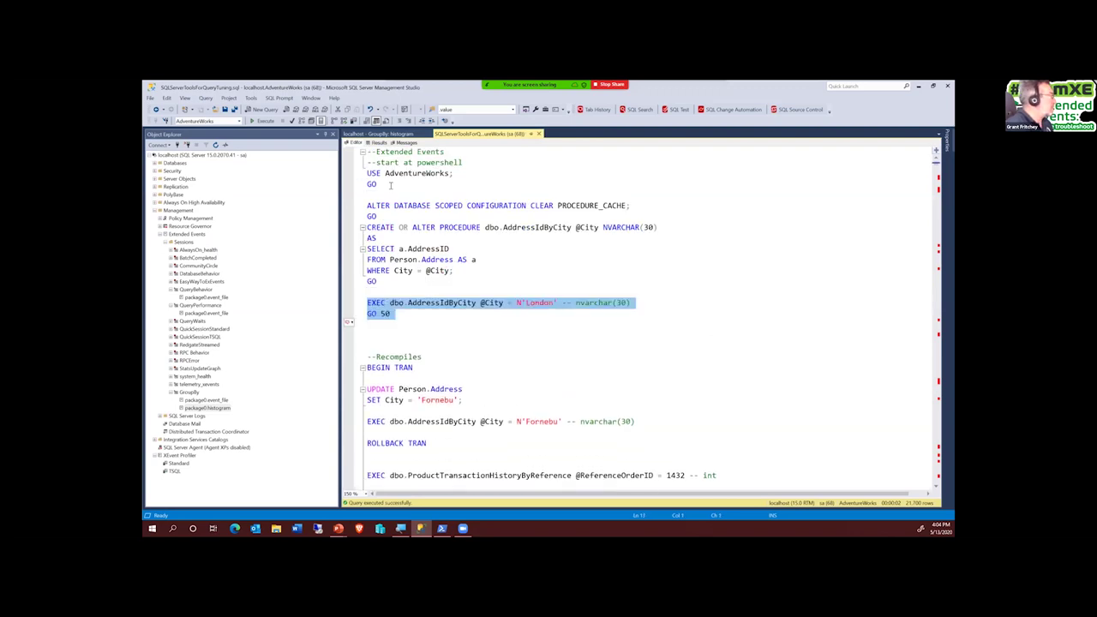
pyautogui.hotkey('shift', 'Up')
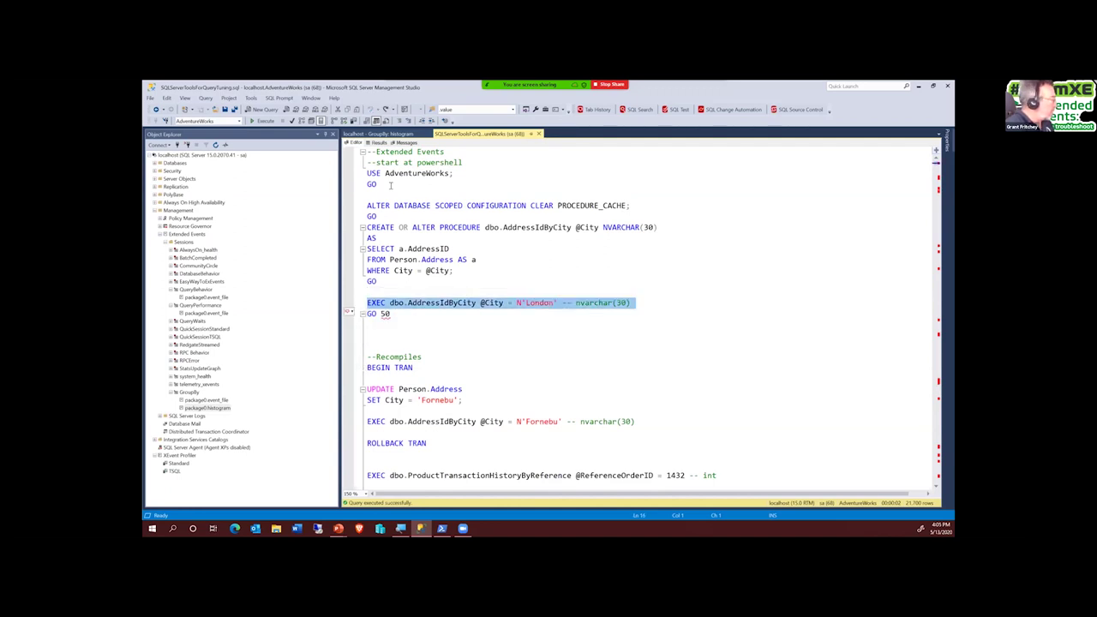
# Return to the GroupBy histogram and refresh its target data after the London call.
pyautogui.hotkey('ctrl', 'Tab')
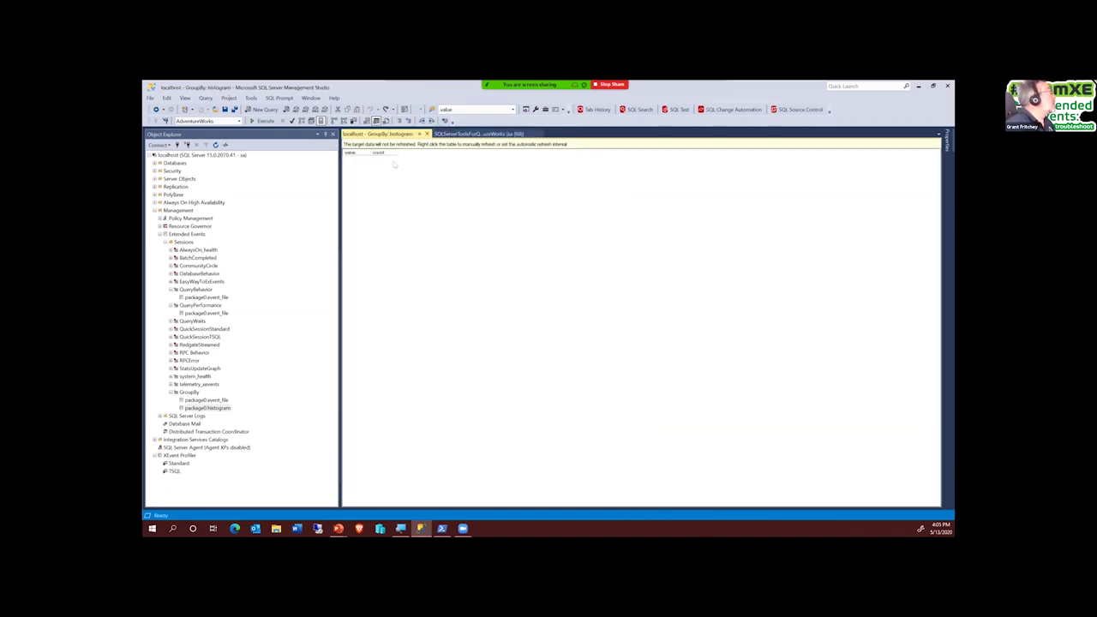
pyautogui.rightClick(393, 175)
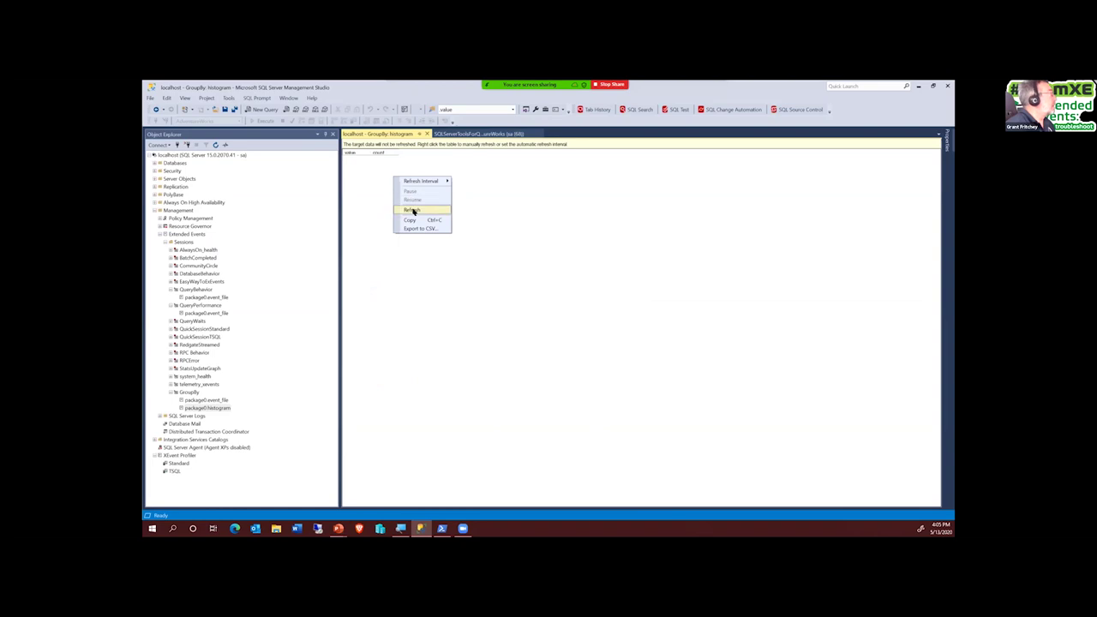
pyautogui.click(414, 211)
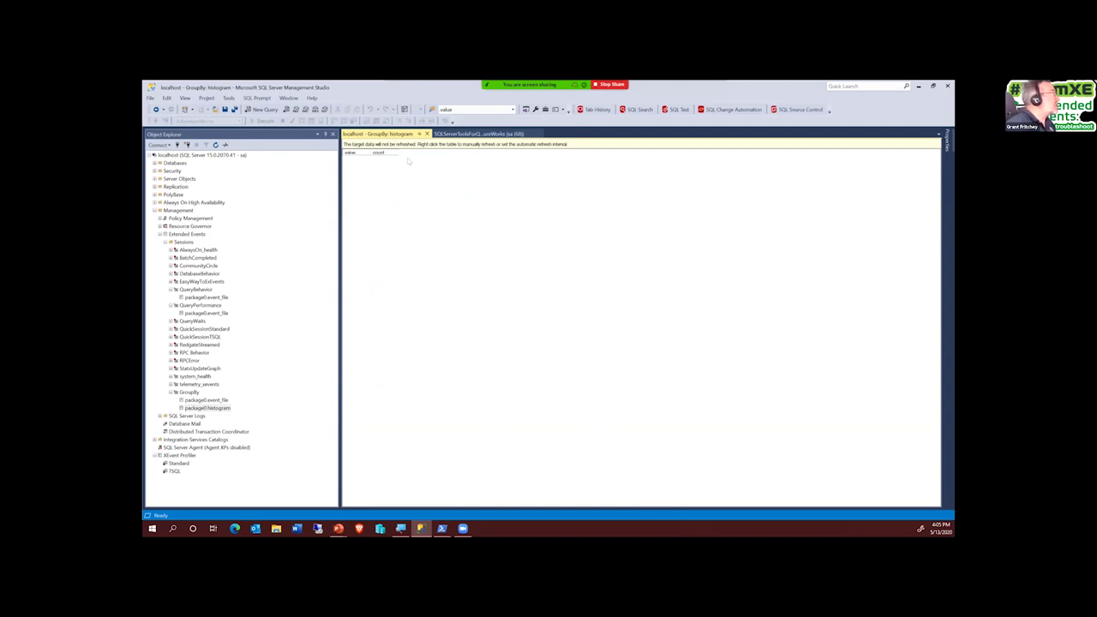
# Close the histogram view and display the target data of the GroupBy session's package0.event_file.
pyautogui.click(426, 133)
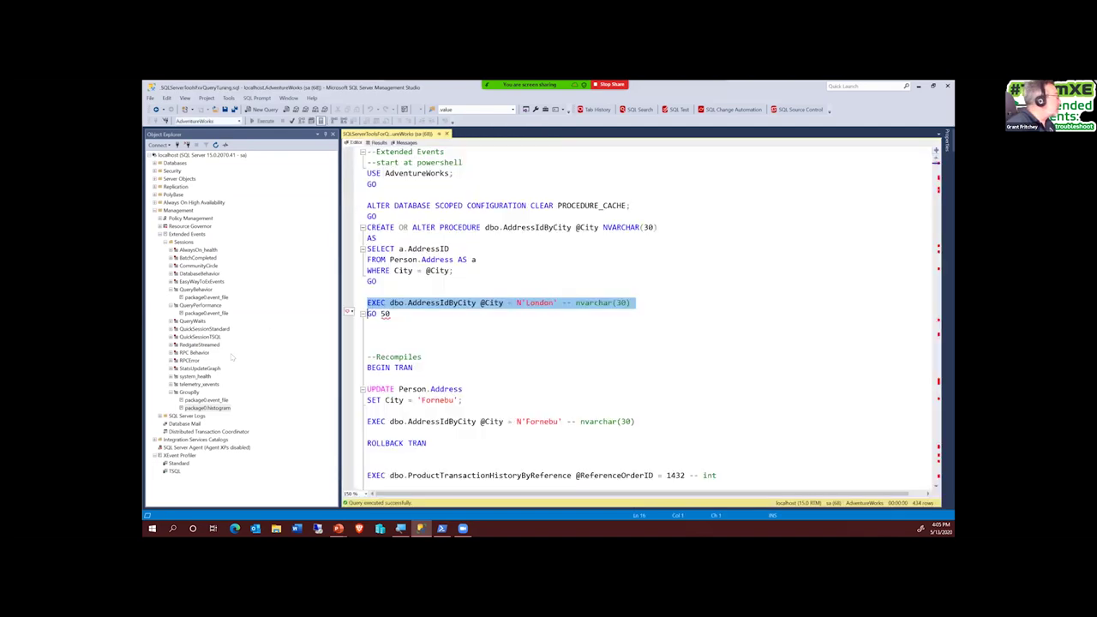
pyautogui.rightClick(206, 400)
pyautogui.click(225, 404)
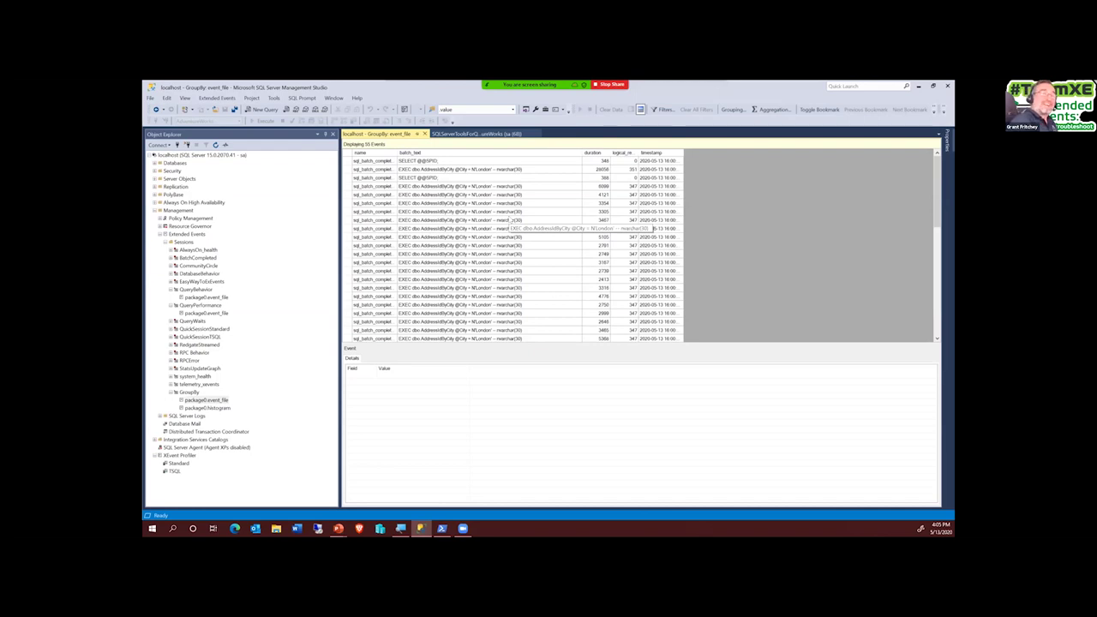
# Sort the event_file events by duration, first ascending and then descending, and select the event with the longest duration.
pyautogui.scroll(-2, 513, 222)
pyautogui.scroll(-5, 487, 243)
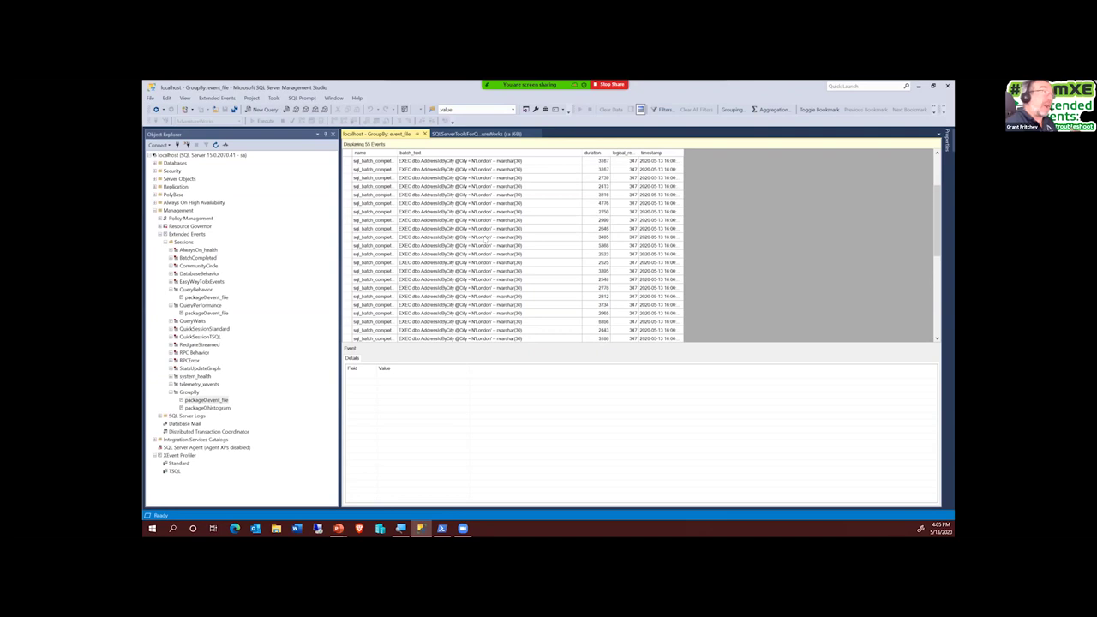
pyautogui.scroll(-3, 486, 240)
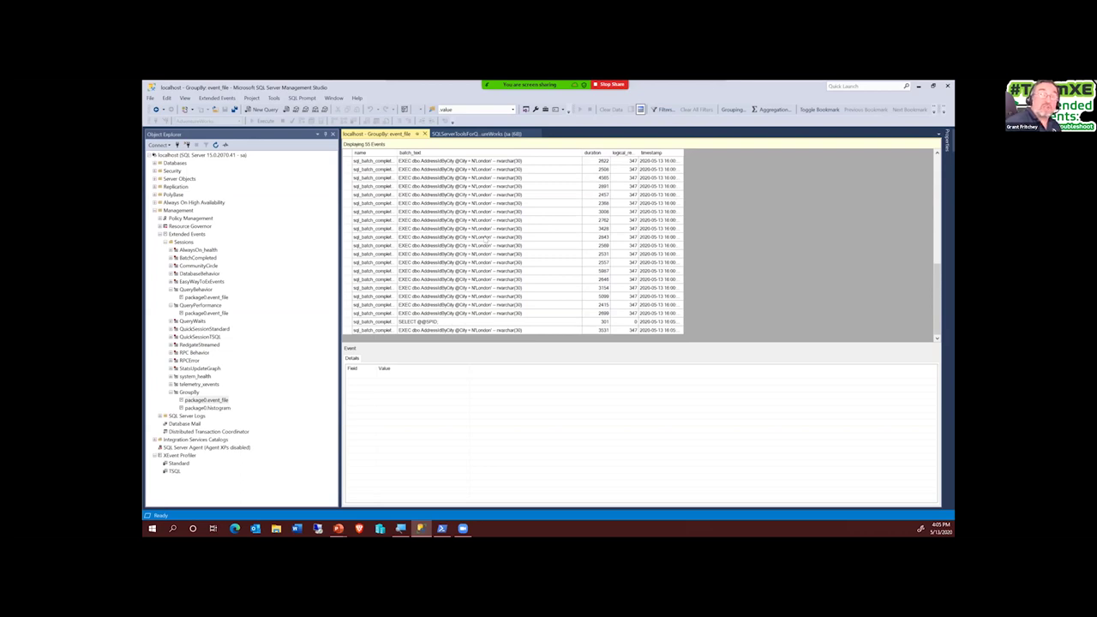
pyautogui.rightClick(581, 221)
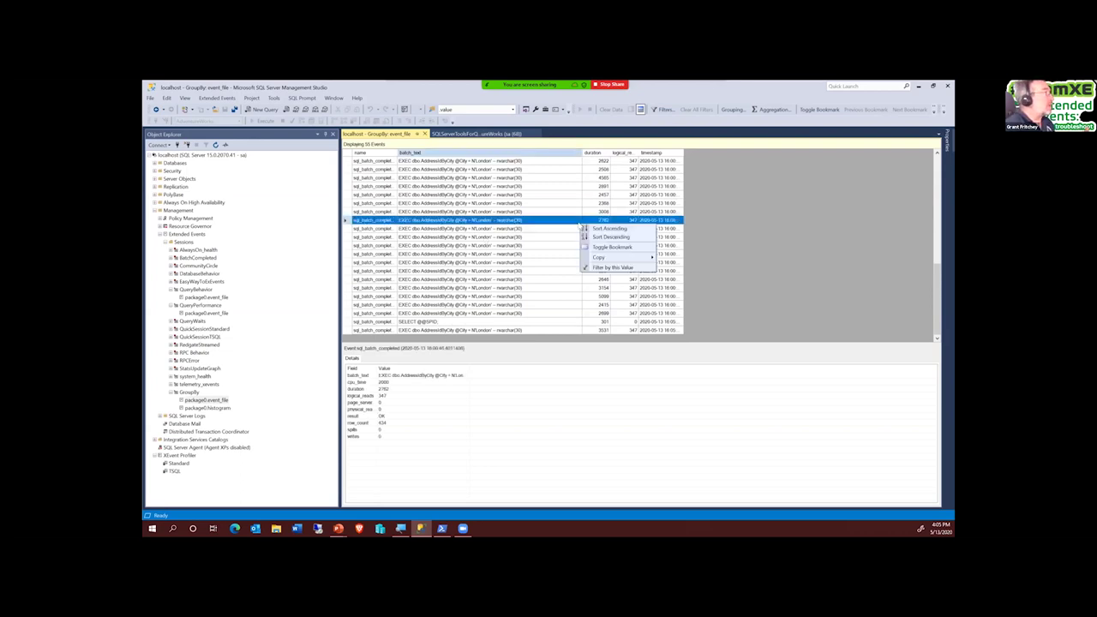
pyautogui.click(725, 264)
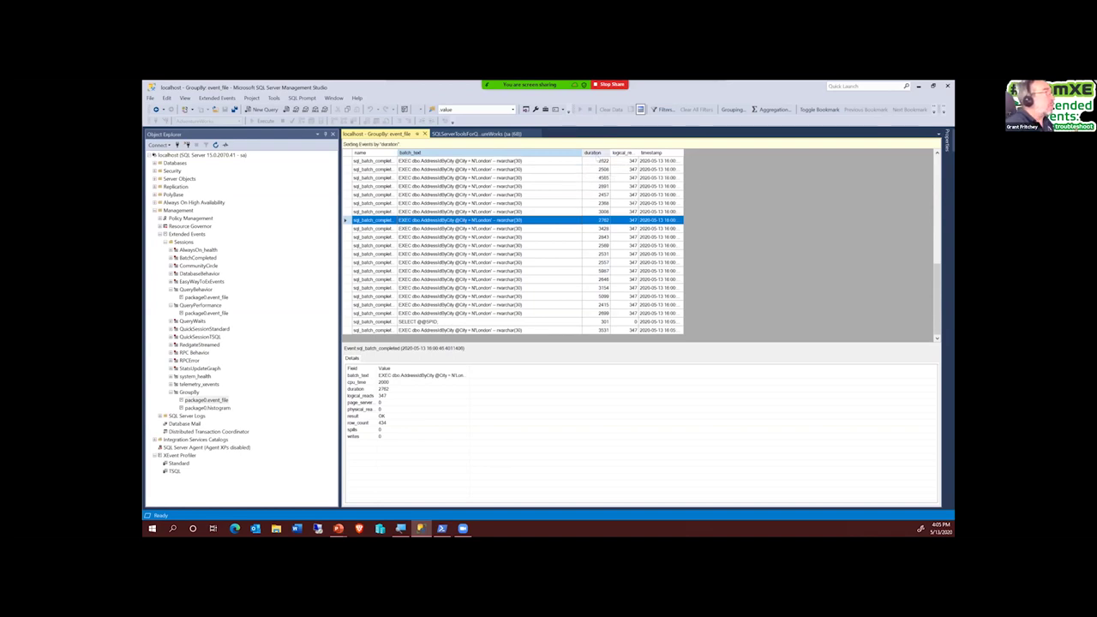
pyautogui.click(593, 152)
pyautogui.rightClick(598, 155)
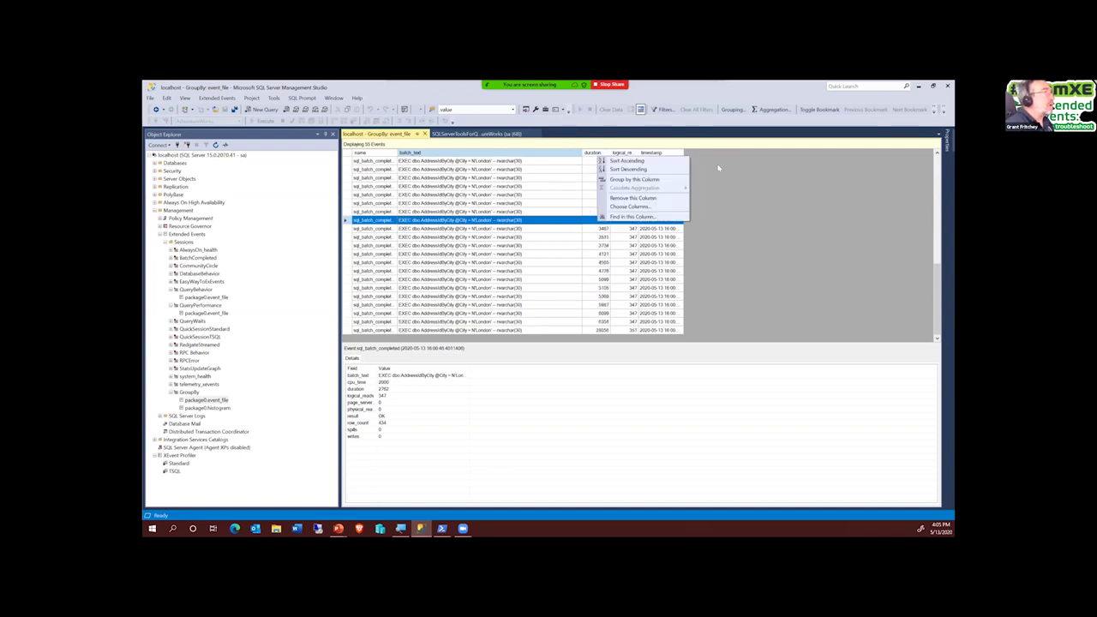
pyautogui.press('Escape')
pyautogui.scroll(1, 589, 199)
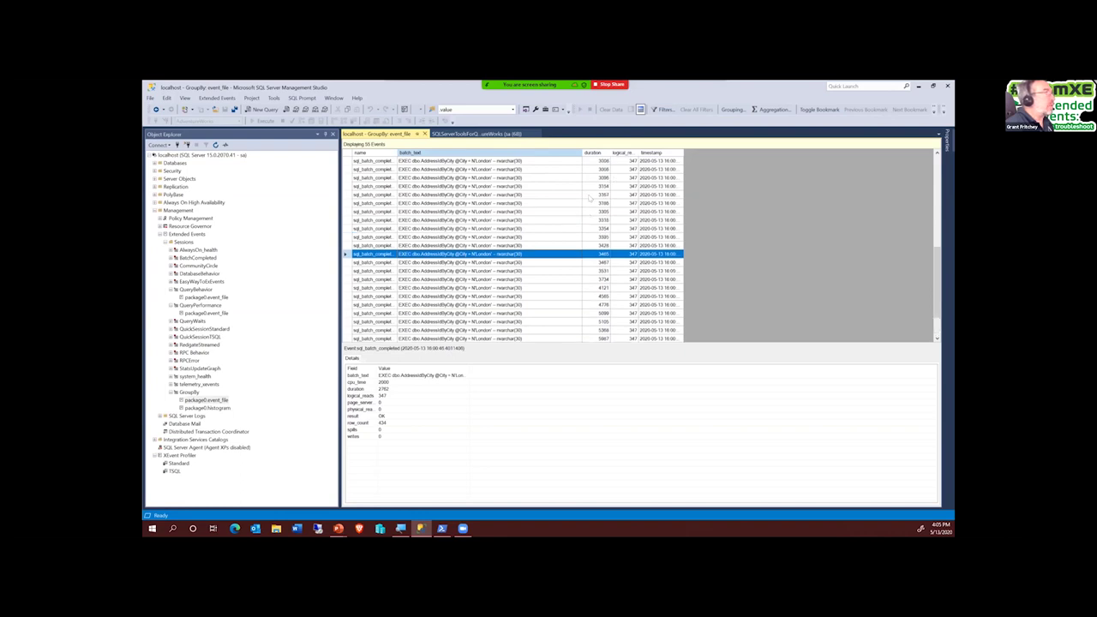
pyautogui.click(593, 153)
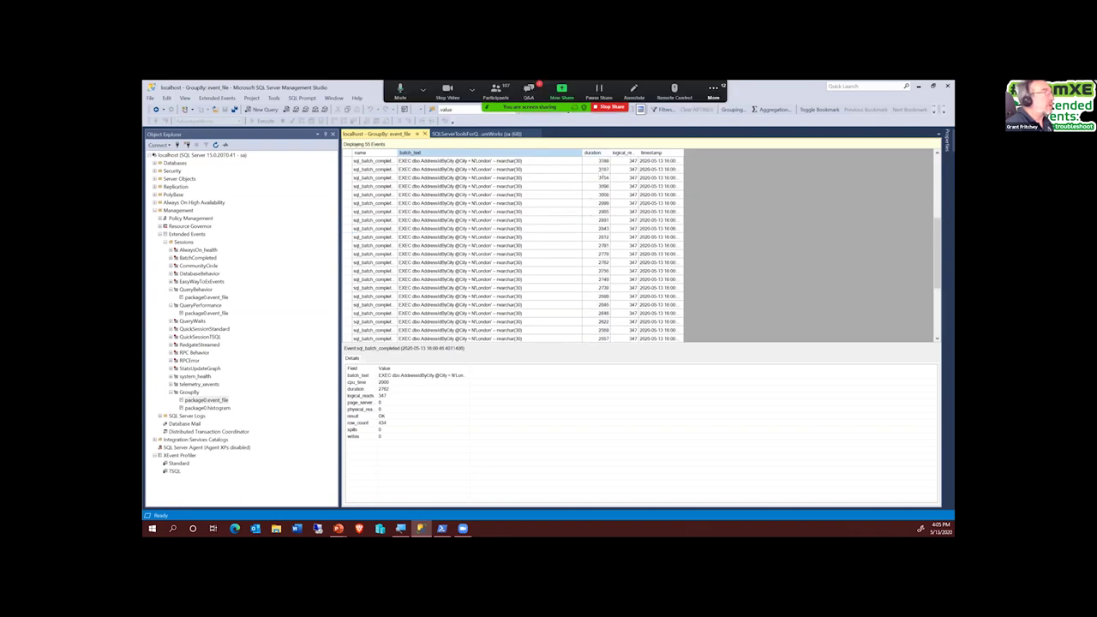
pyautogui.scroll(7, 515, 249)
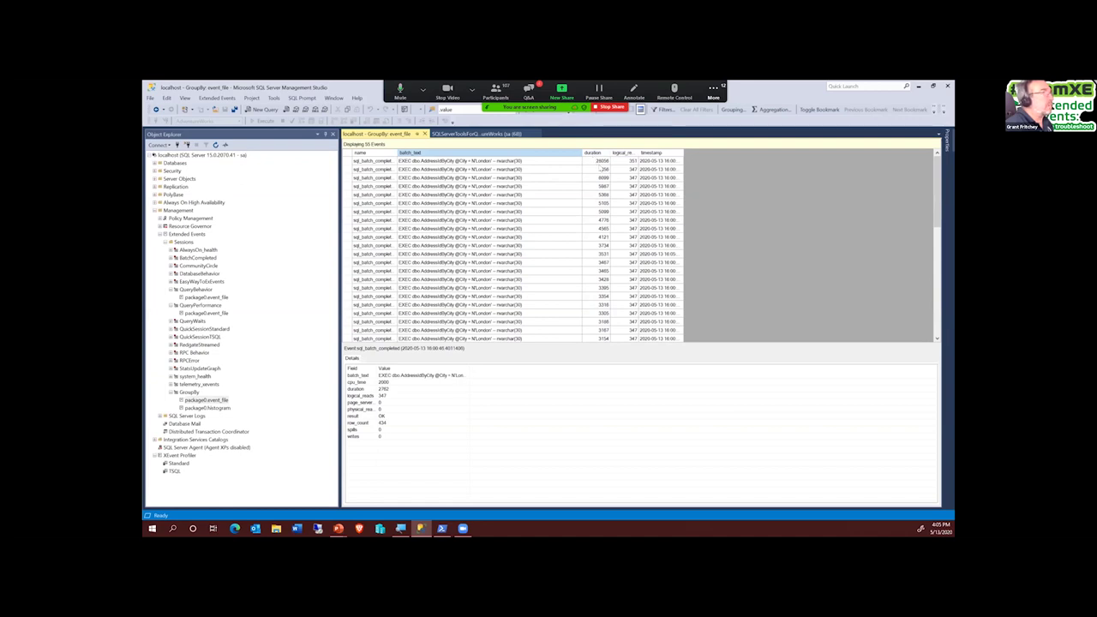
pyautogui.click(604, 162)
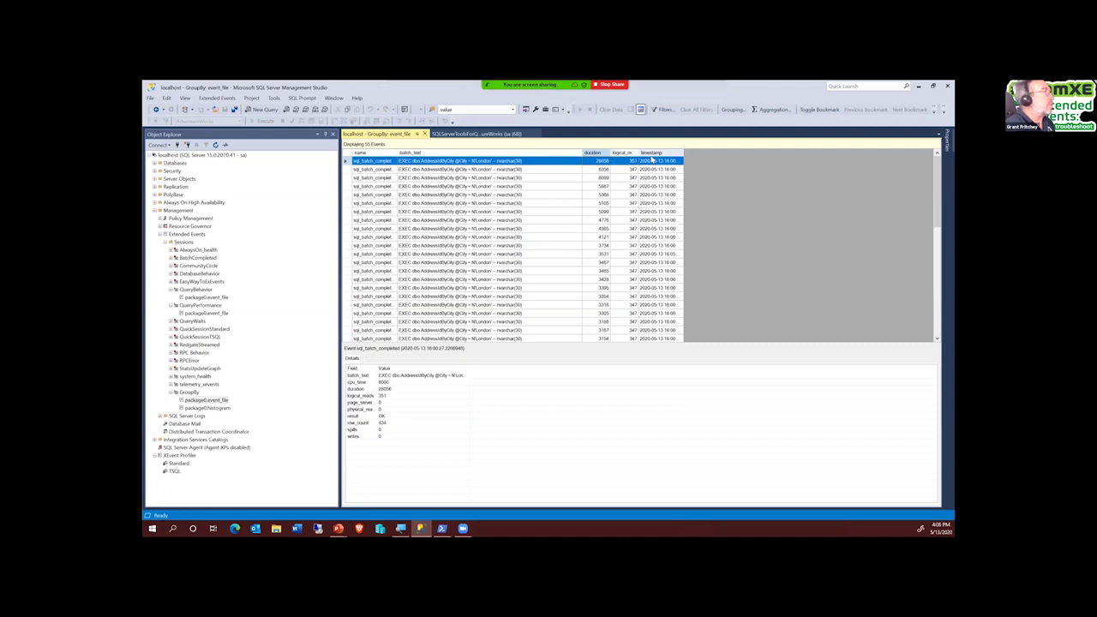
# Sort the events by timestamp and then by batch_text.
pyautogui.click(654, 154)
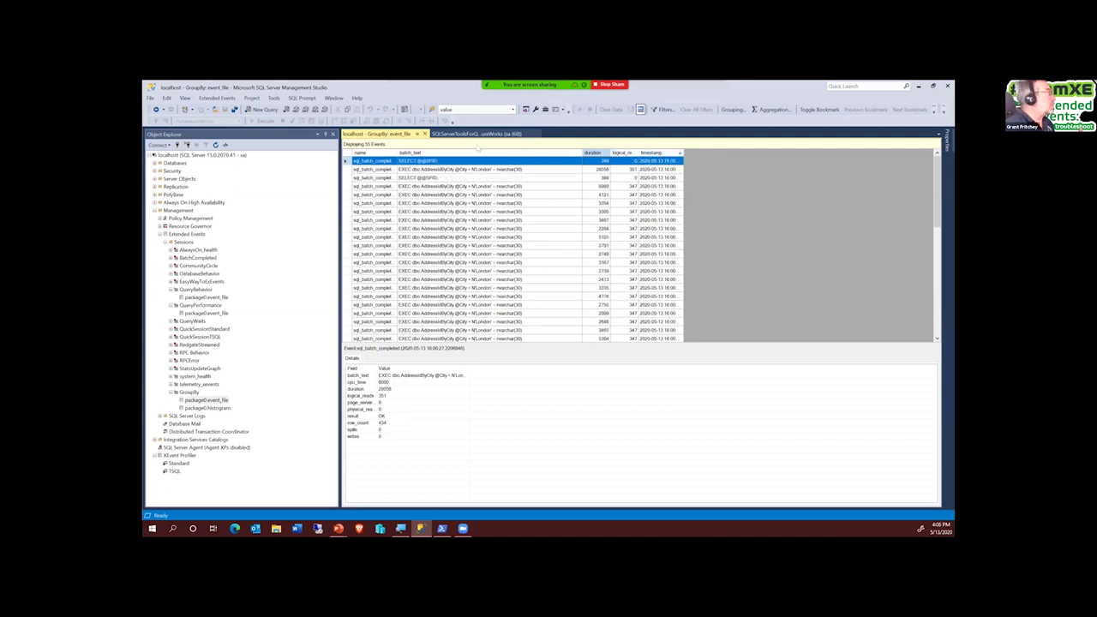
pyautogui.click(415, 153)
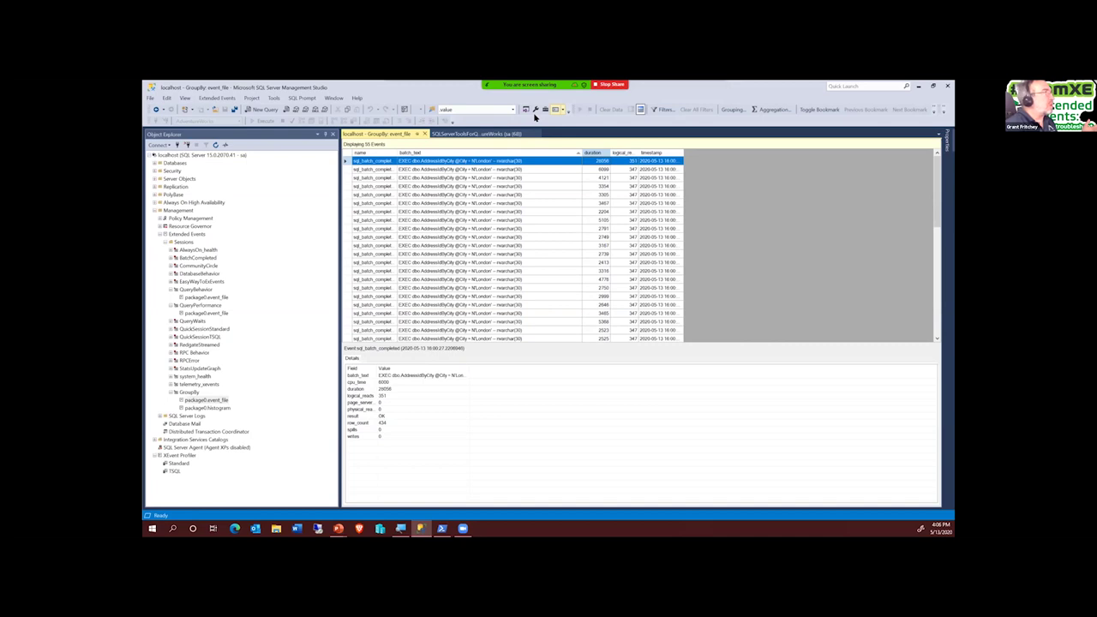
# Enable the time filter for the events and shorten its range to end at 4:02:41 PM.
pyautogui.click(665, 109)
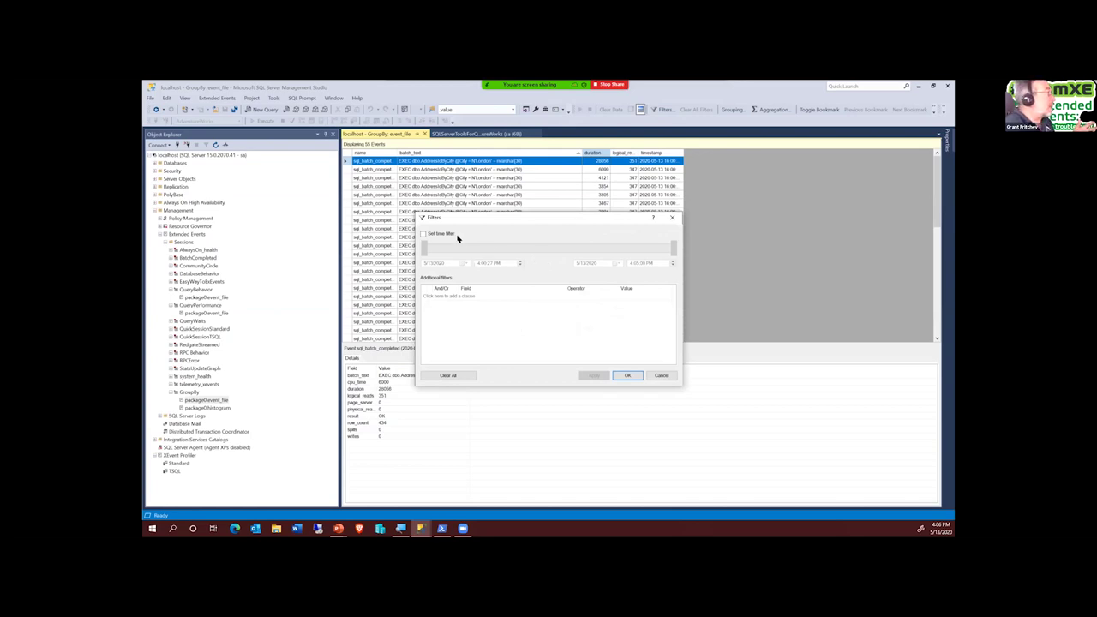
pyautogui.click(423, 233)
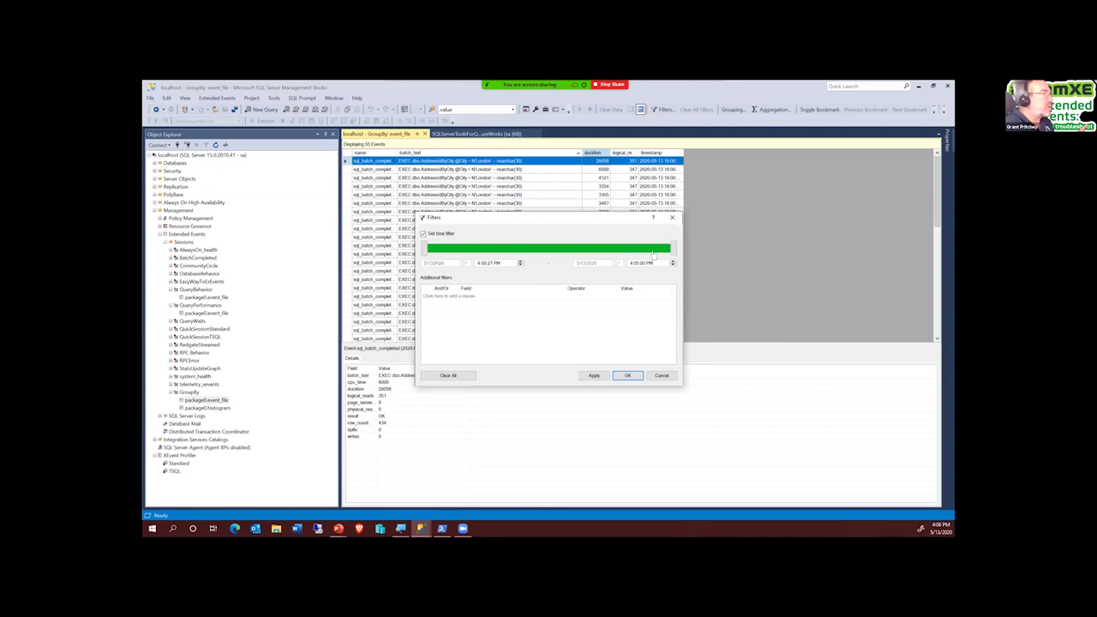
pyautogui.moveTo(673, 248); pyautogui.dragTo(547, 248)
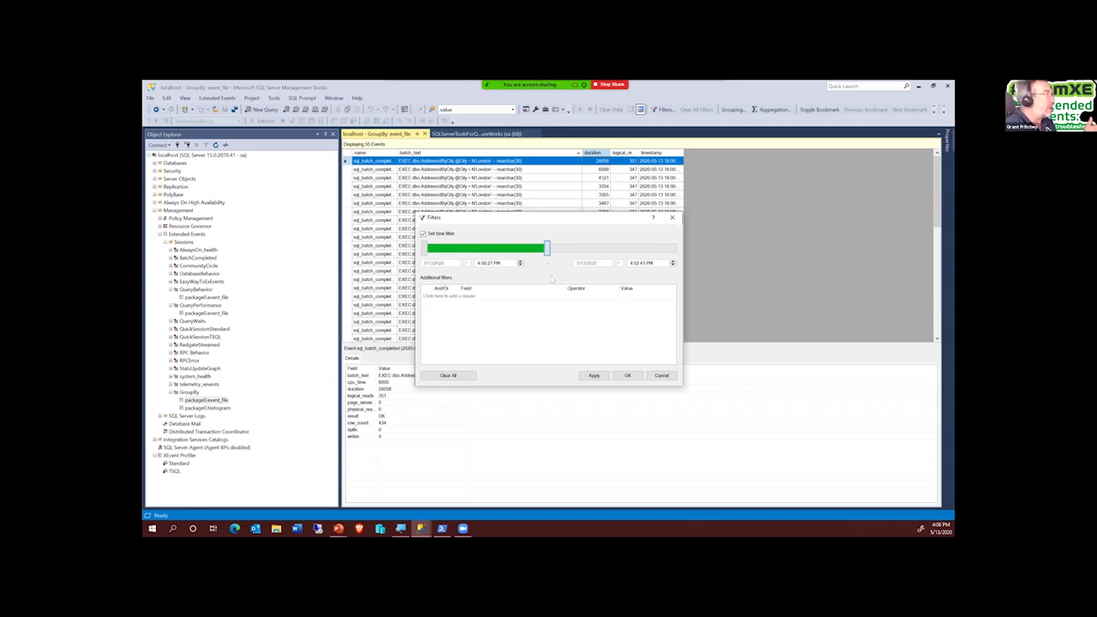
# Add a filter clause for duration greater than 4000 and apply the filters to the events.
pyautogui.click(452, 297)
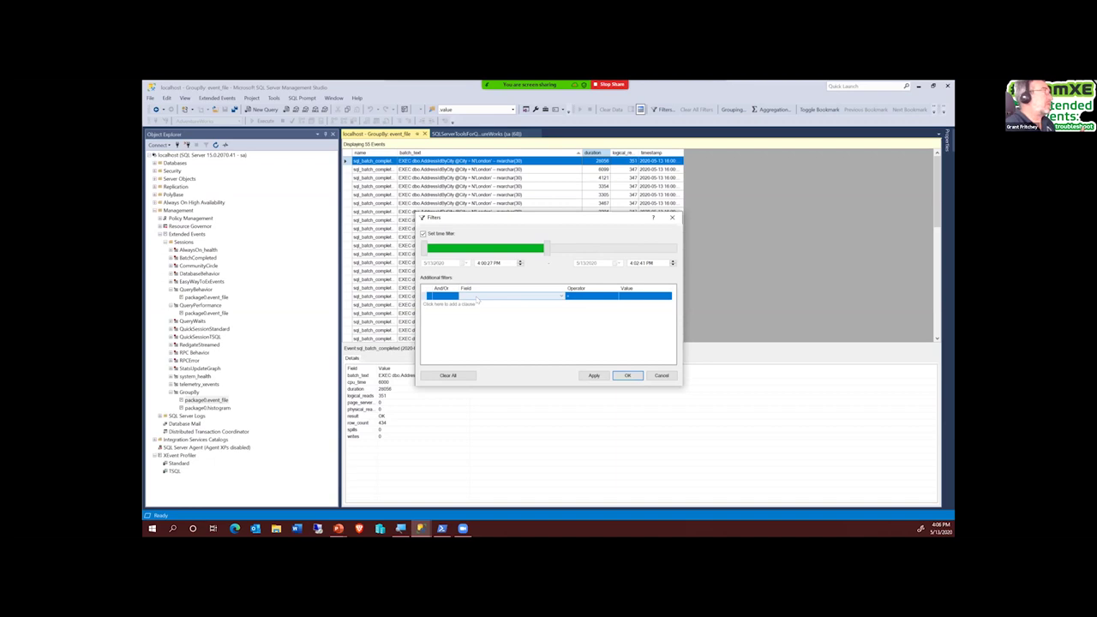
pyautogui.click(476, 298)
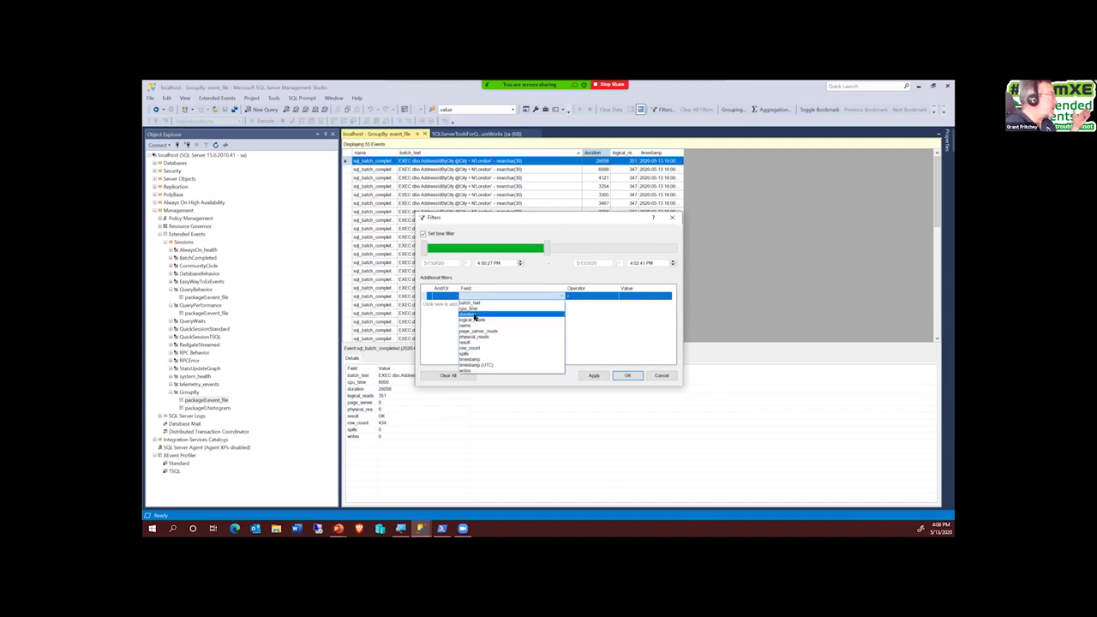
pyautogui.click(474, 315)
pyautogui.click(619, 296)
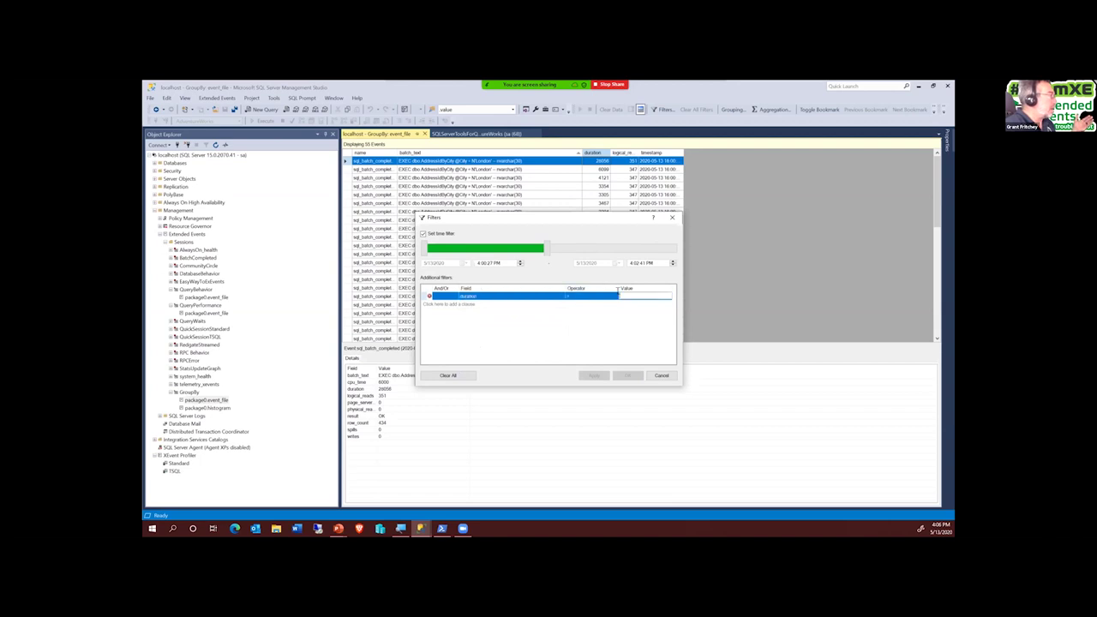
pyautogui.click(613, 296)
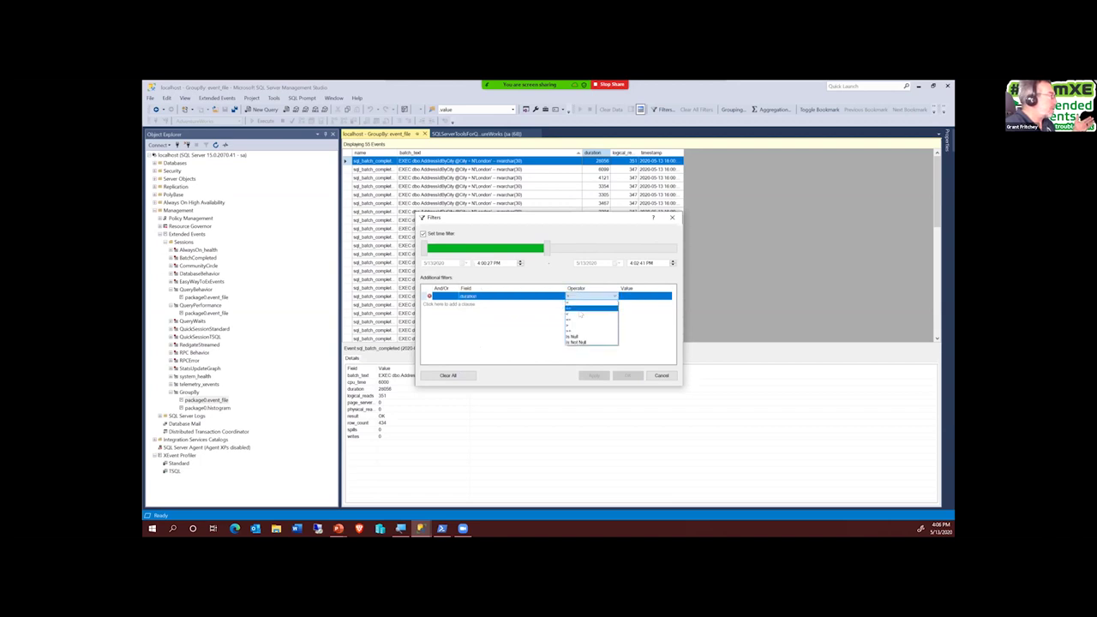
pyautogui.click(572, 325)
pyautogui.click(623, 295)
pyautogui.write('6000')
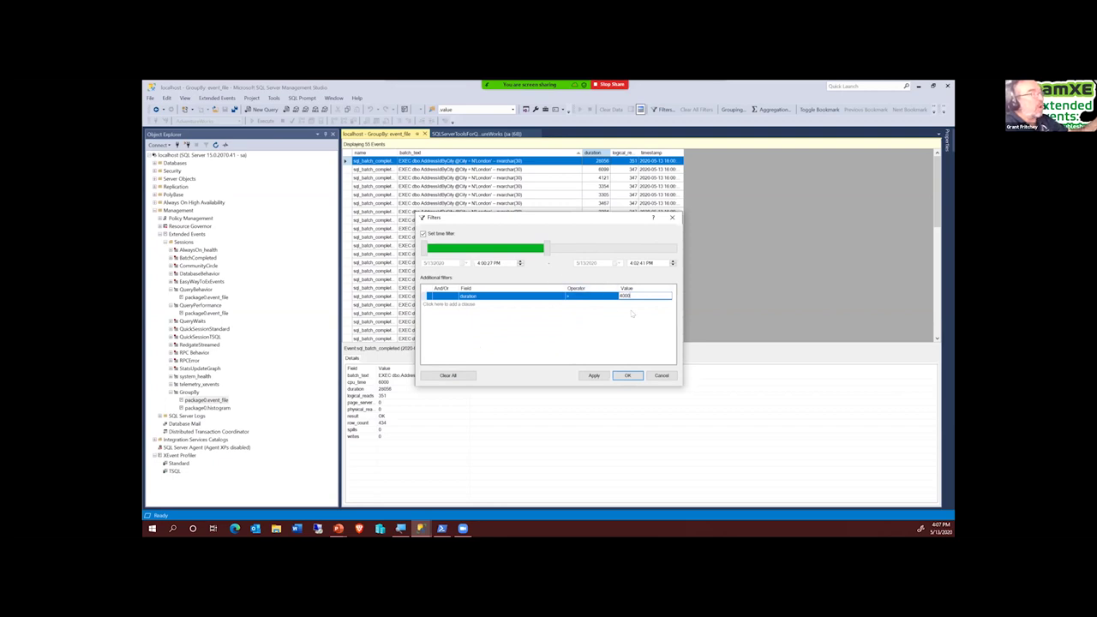
pyautogui.click(626, 375)
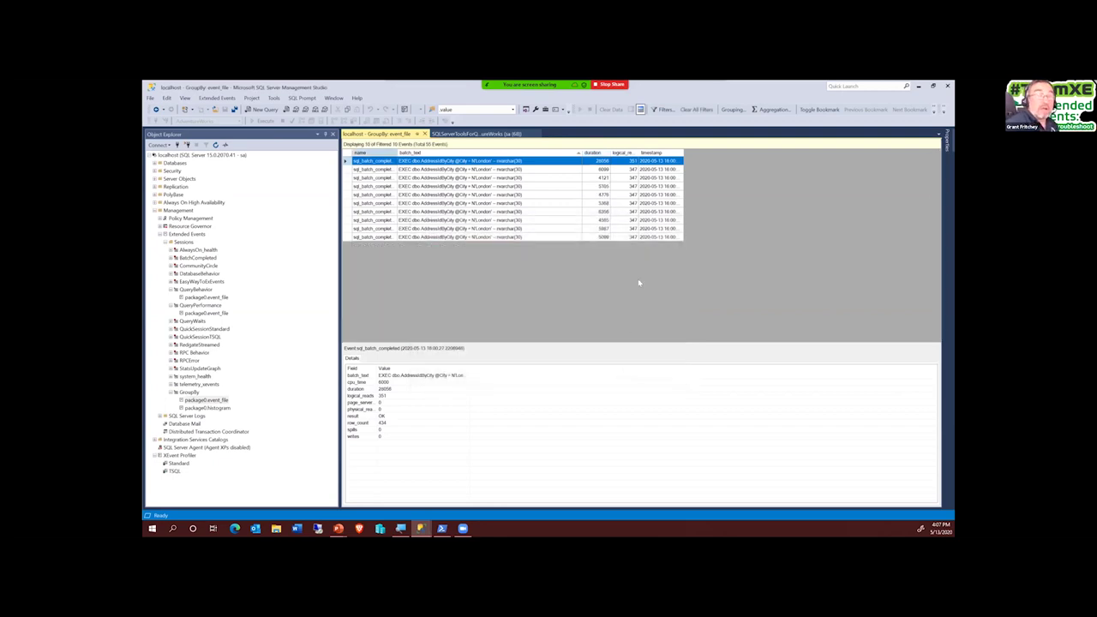
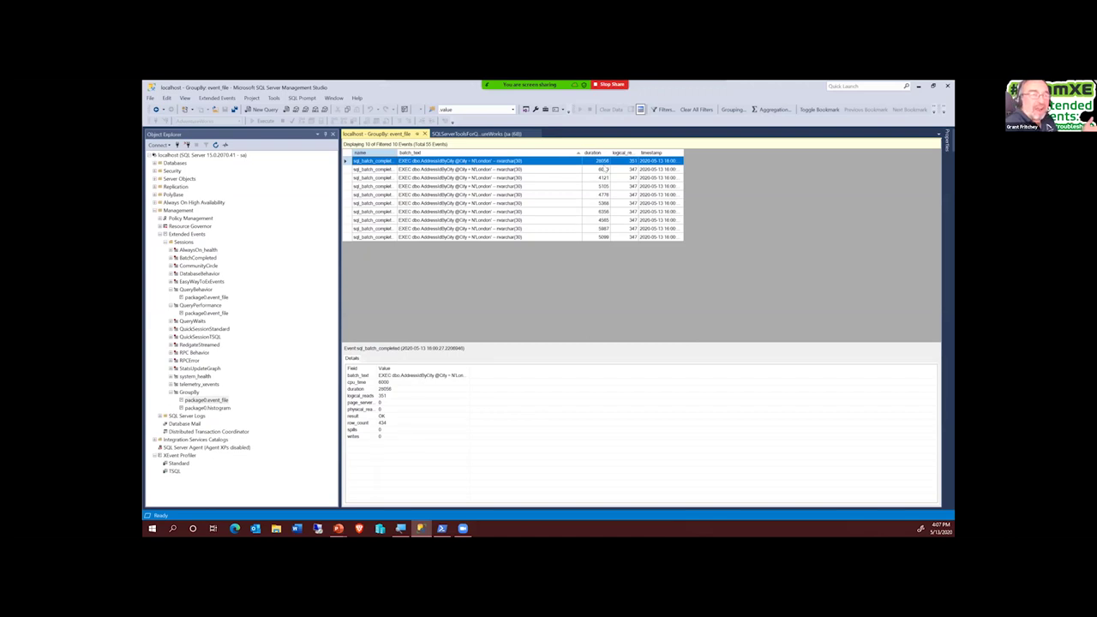
# Group the filtered events by the batch_text column.
pyautogui.click(723, 111)
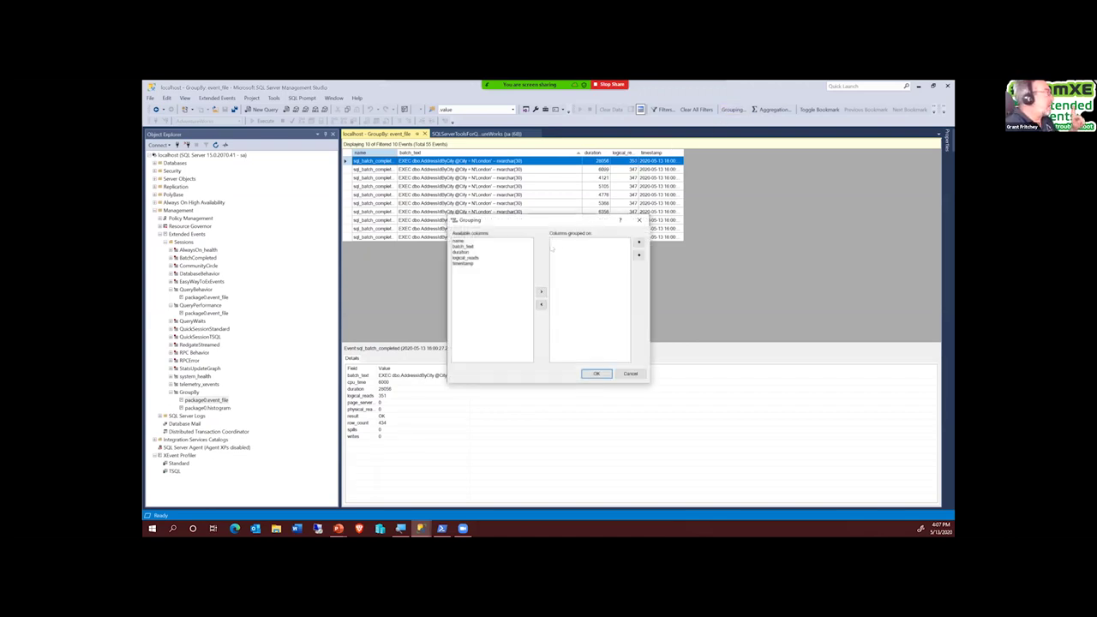
pyautogui.click(460, 241)
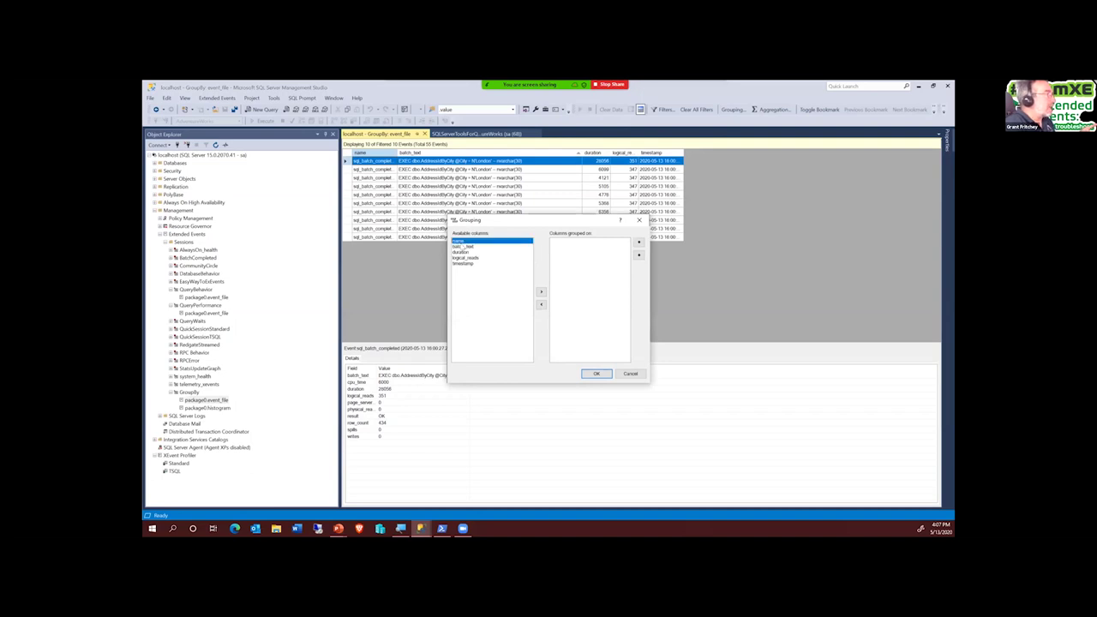
pyautogui.click(463, 246)
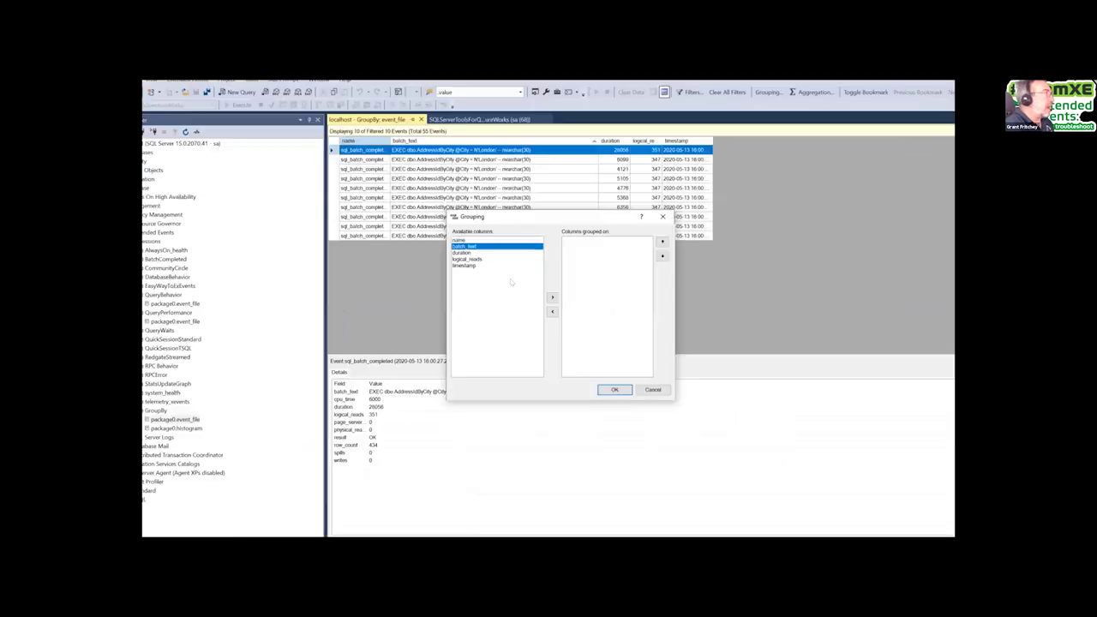
pyautogui.click(552, 298)
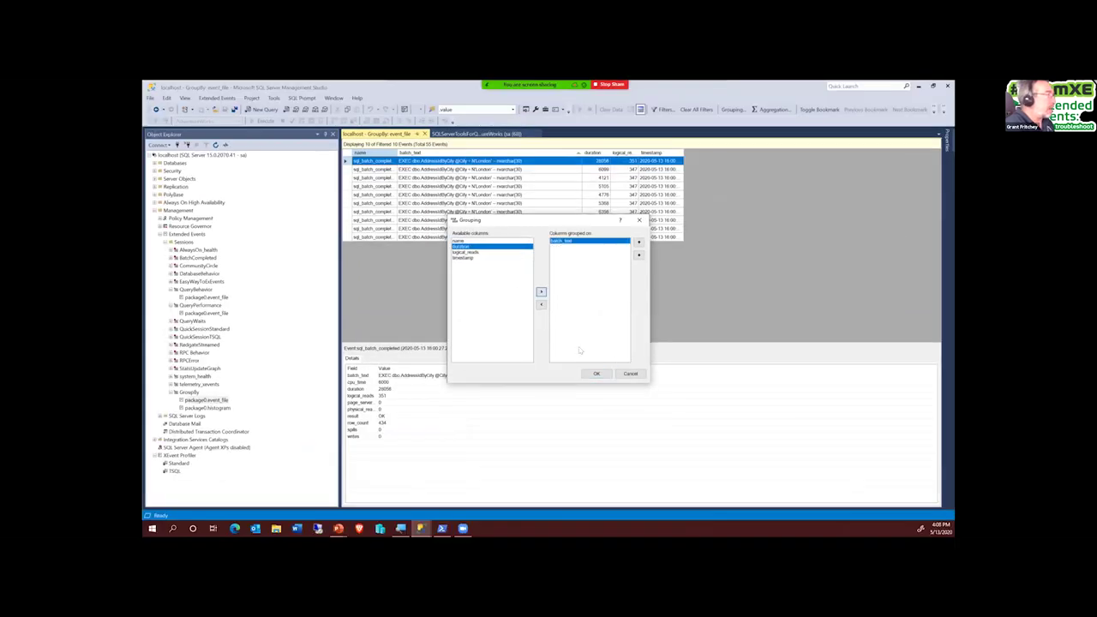
pyautogui.click(596, 374)
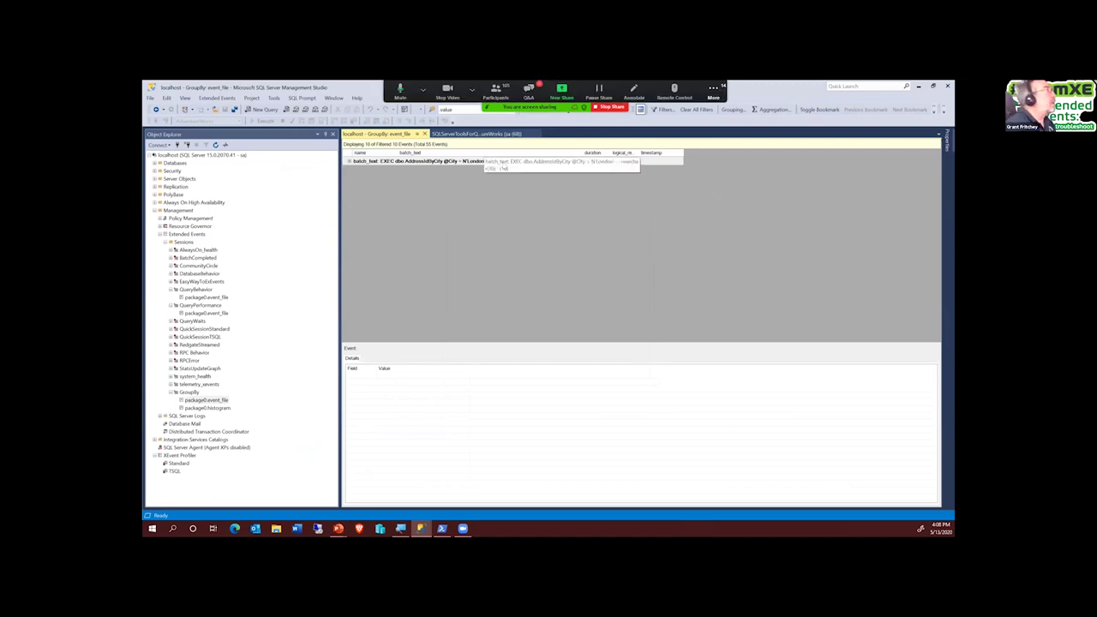
# Aggregate the duration column of the grouped events with AVG and widen the column to fit its contents.
pyautogui.click(774, 110)
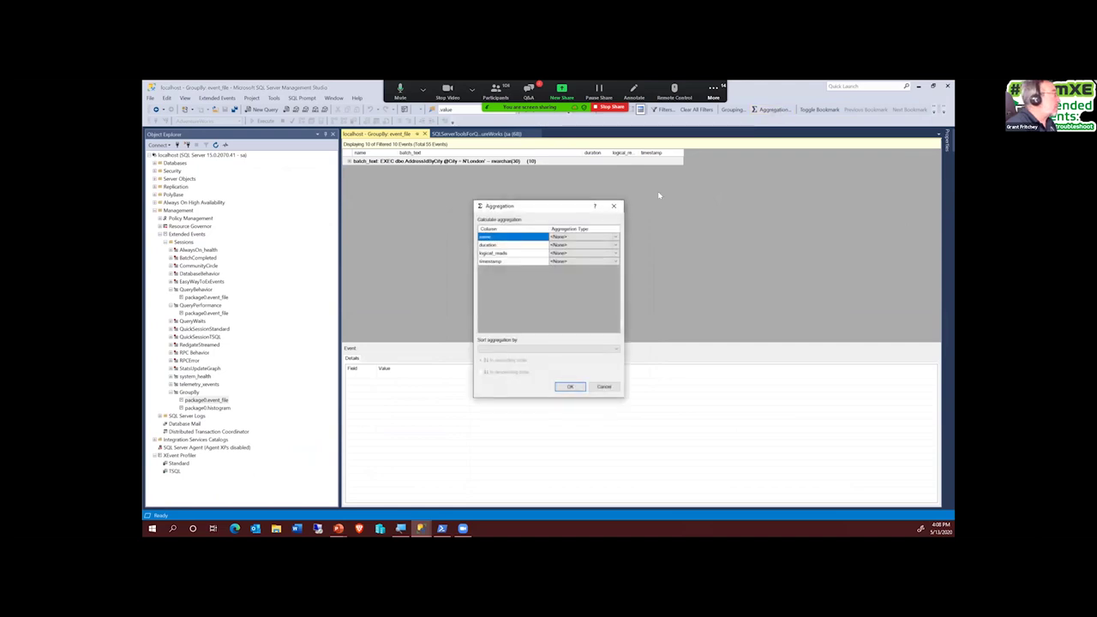
pyautogui.click(604, 246)
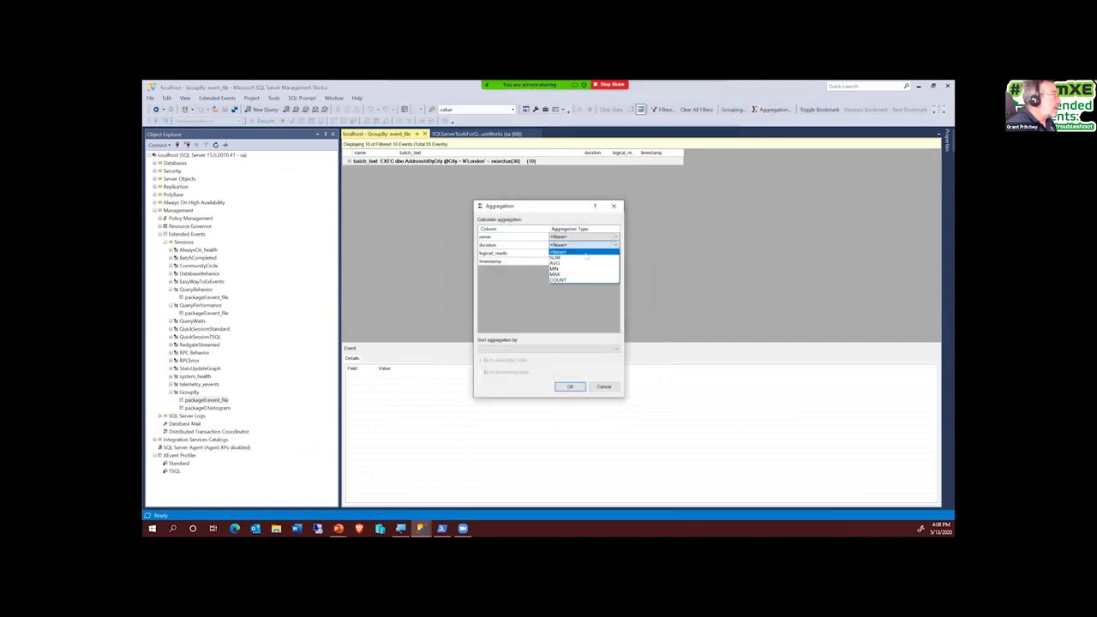
pyautogui.click(557, 263)
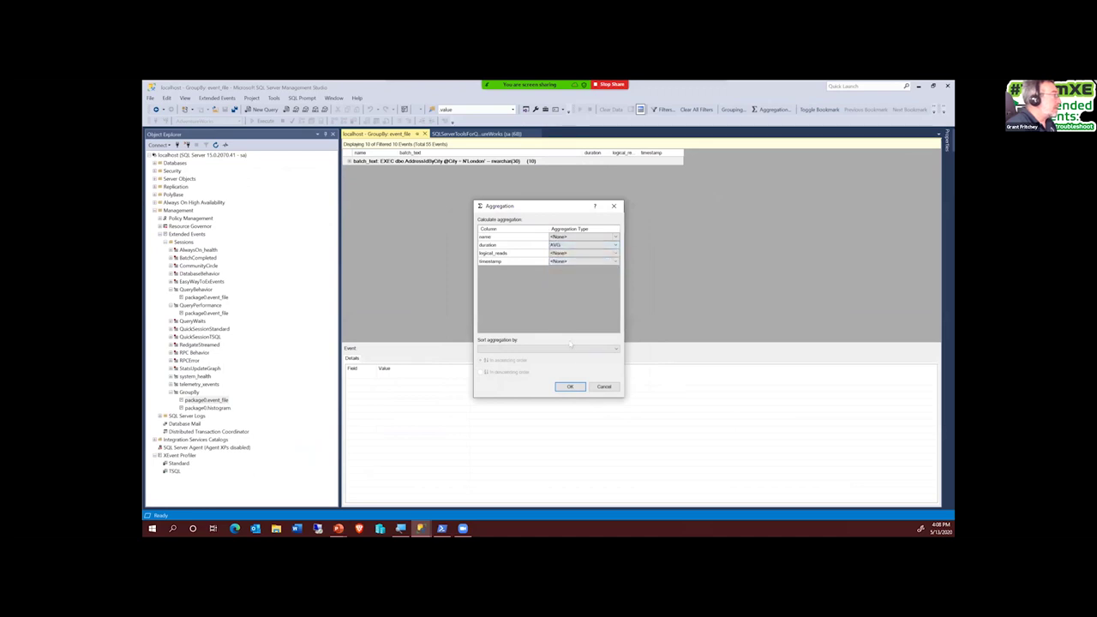
pyautogui.click(570, 386)
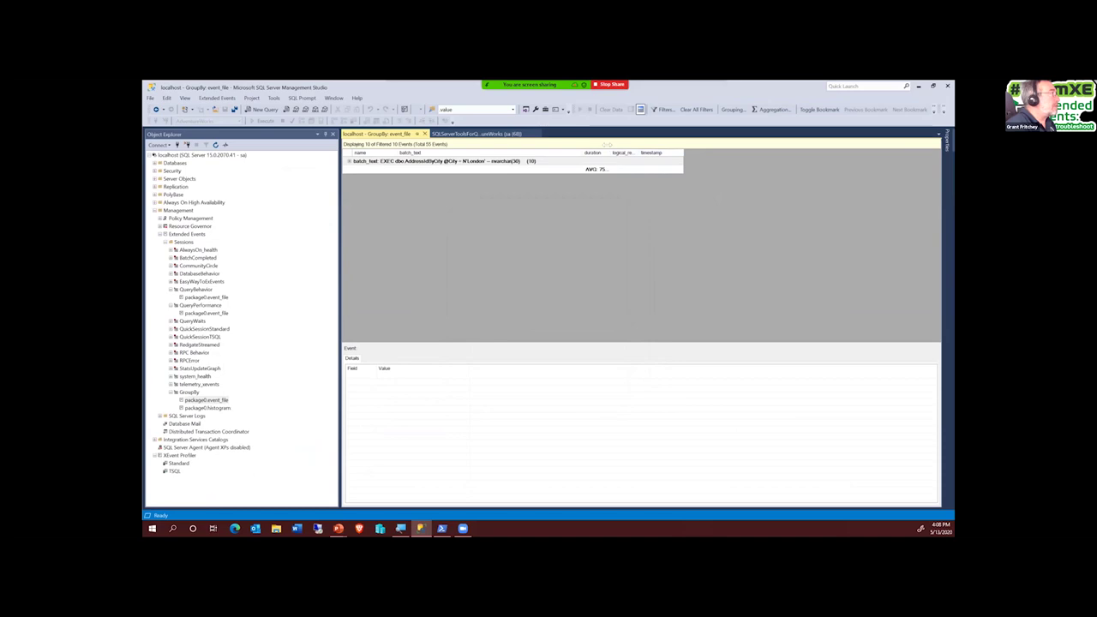
pyautogui.doubleClick(634, 152)
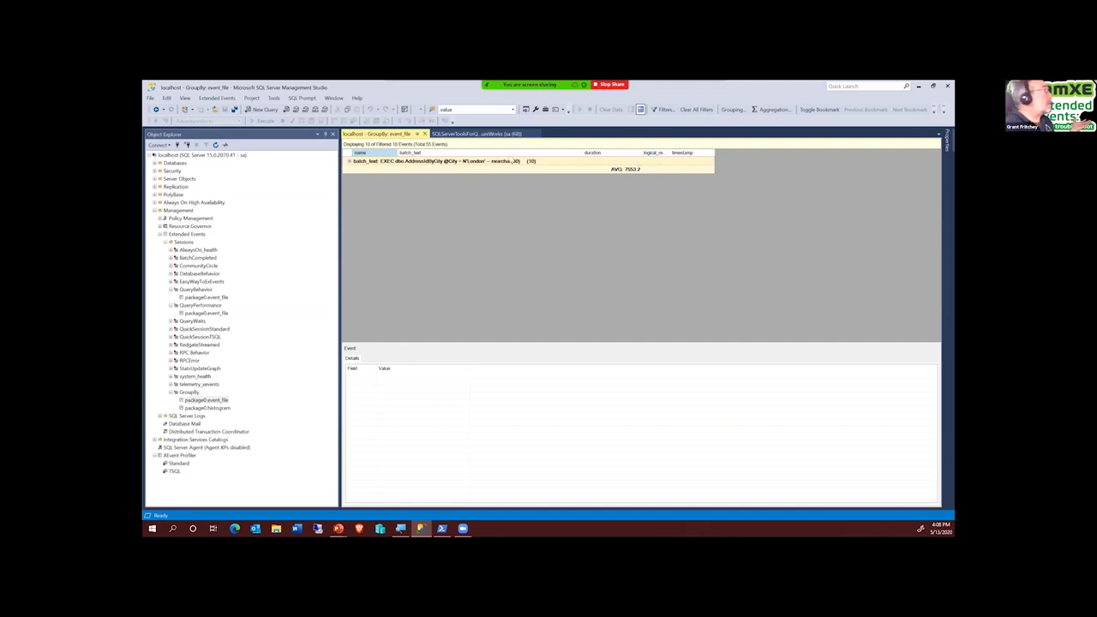
# Clear all event filters and remove the batch_text grouping.
pyautogui.click(698, 110)
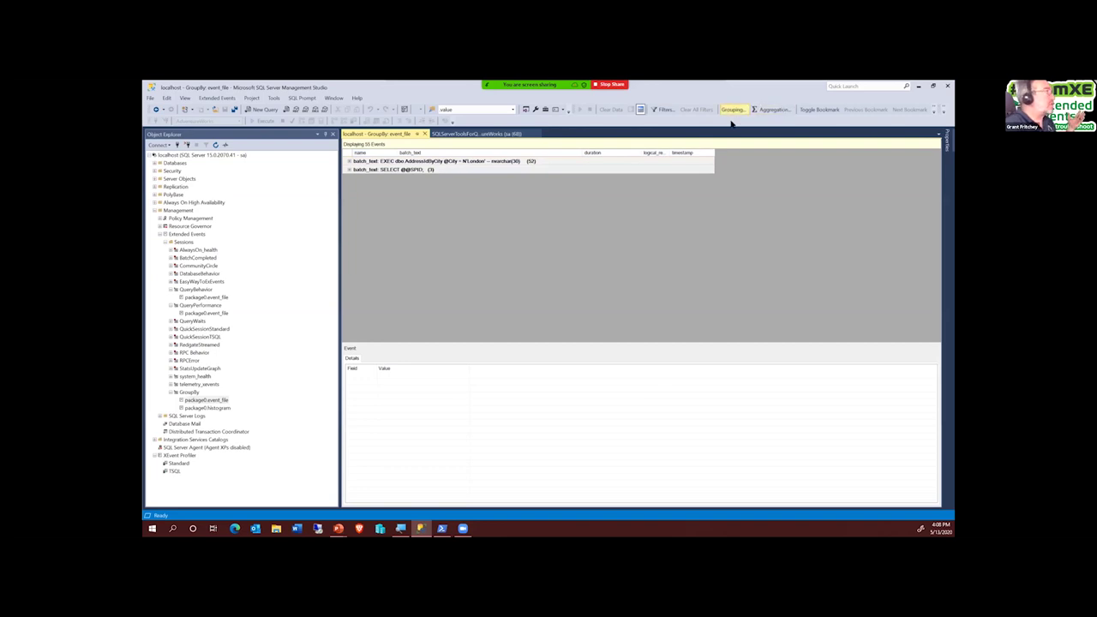
pyautogui.click(732, 112)
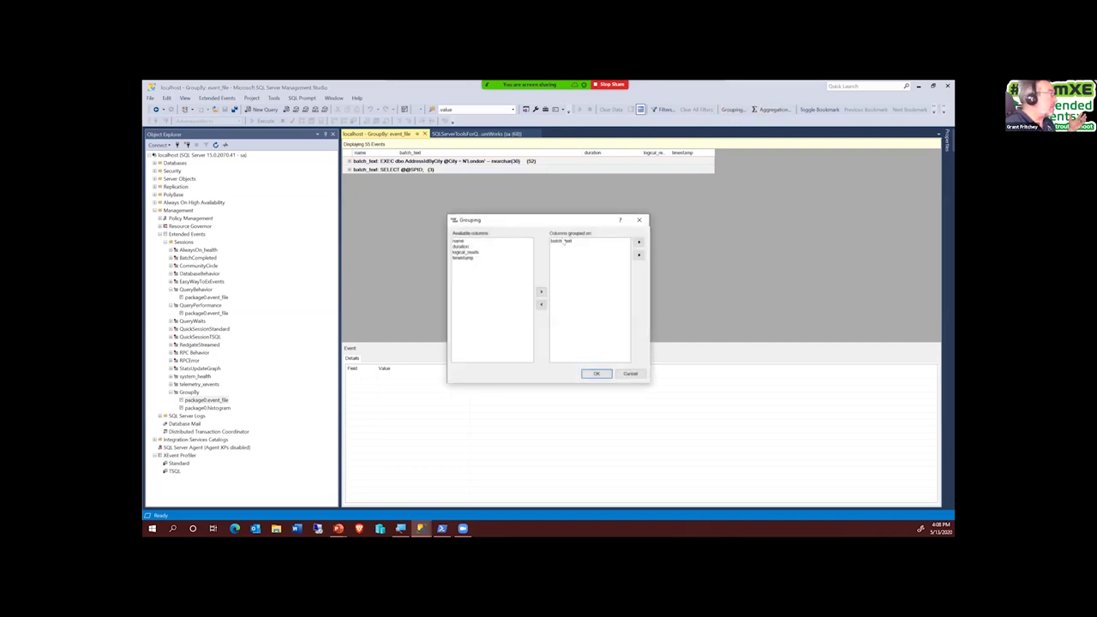
pyautogui.click(562, 241)
pyautogui.click(541, 305)
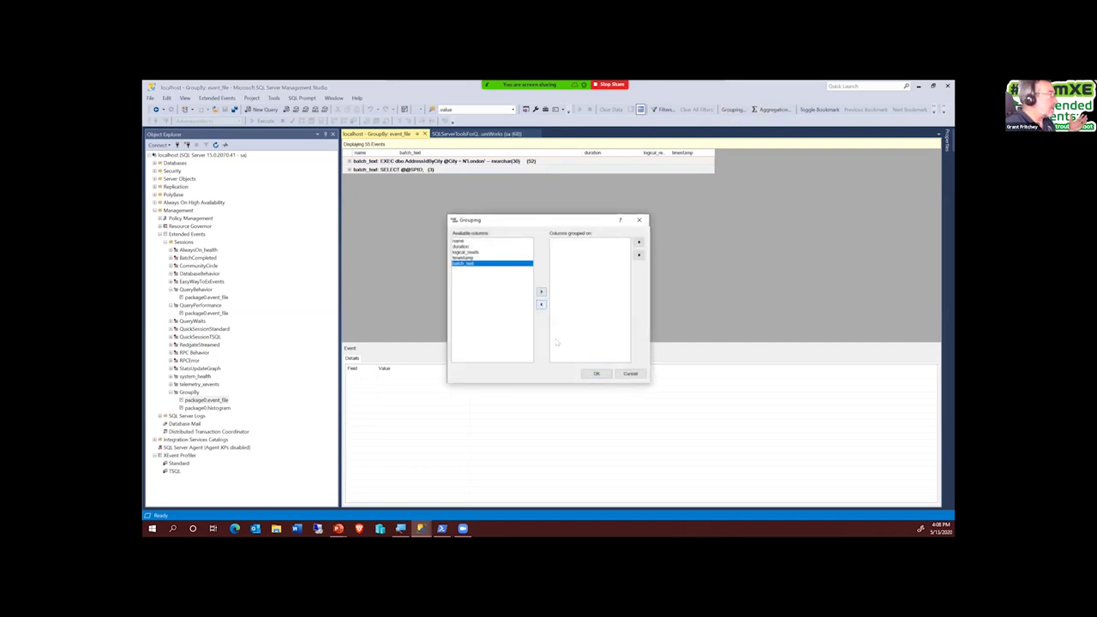
pyautogui.click(595, 374)
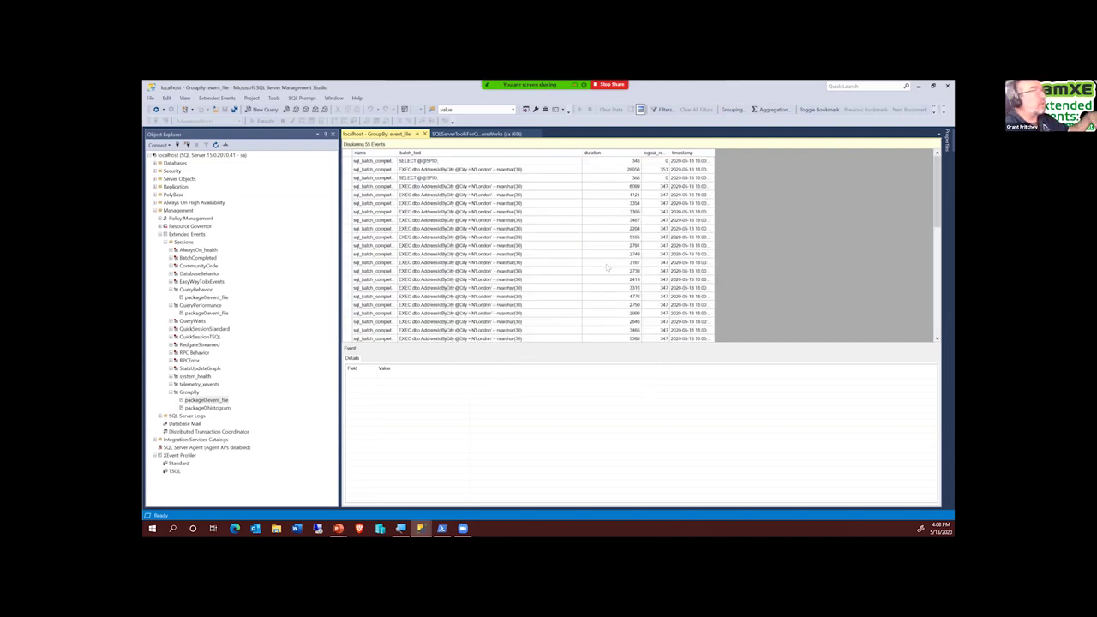
# Bookmark one AddressIdByCity event near the end of the event_file list and another near its start.
pyautogui.scroll(-10, 556, 267)
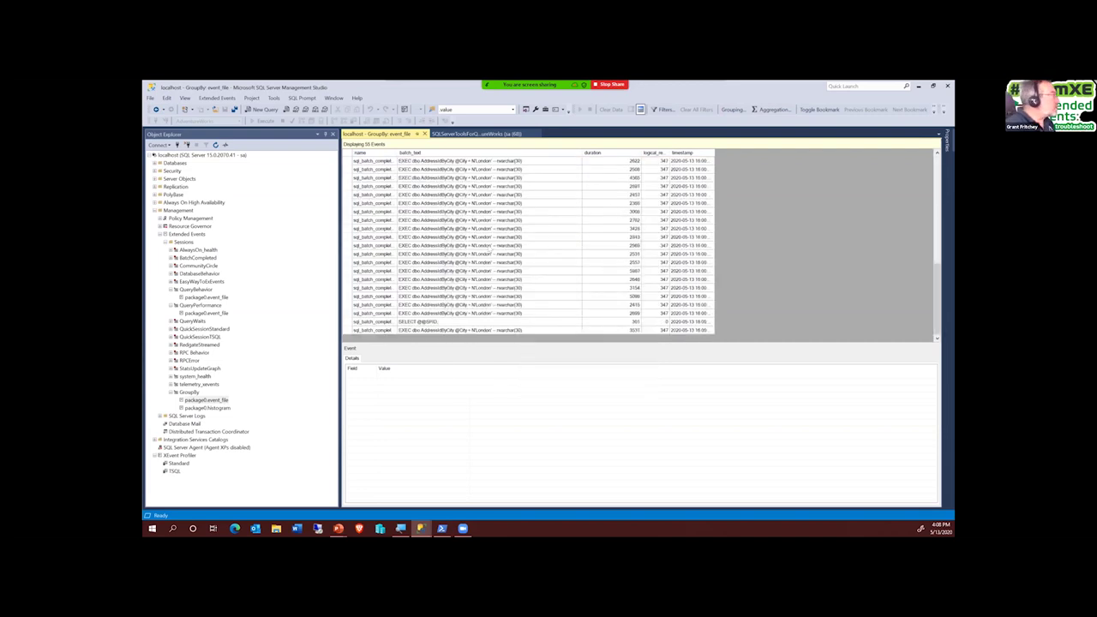
pyautogui.click(365, 254)
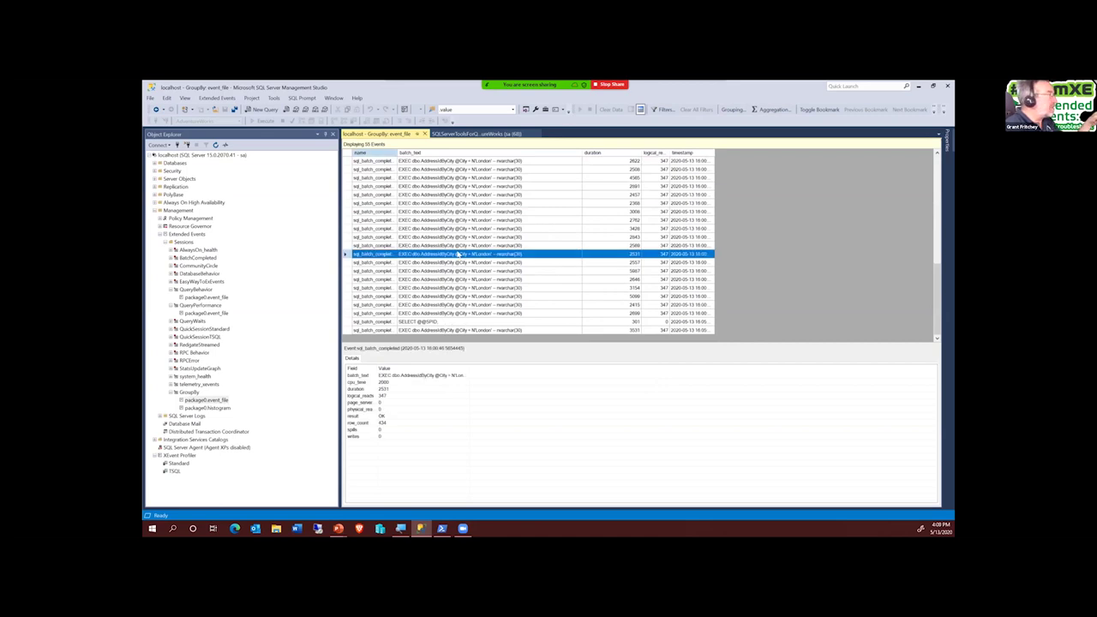
pyautogui.click(811, 112)
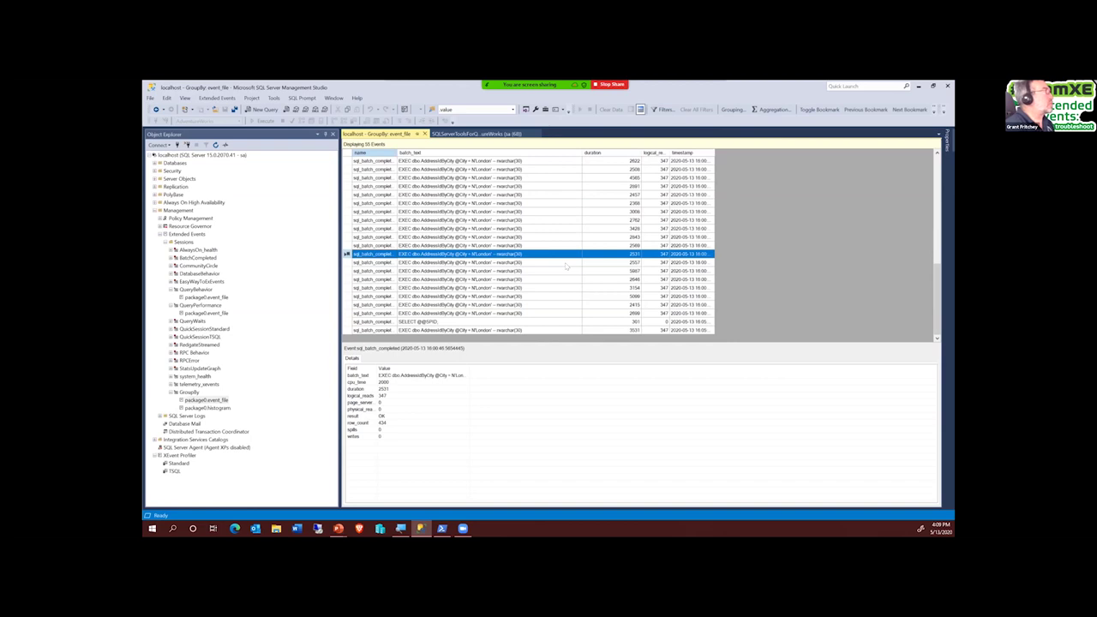
pyautogui.scroll(10, 566, 267)
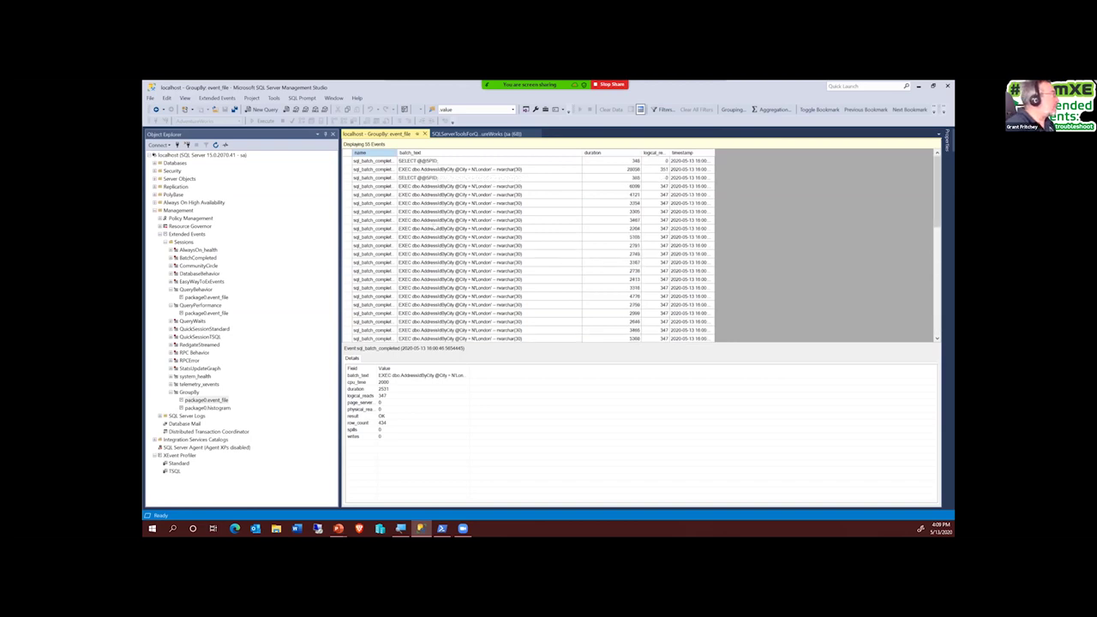
pyautogui.click(463, 228)
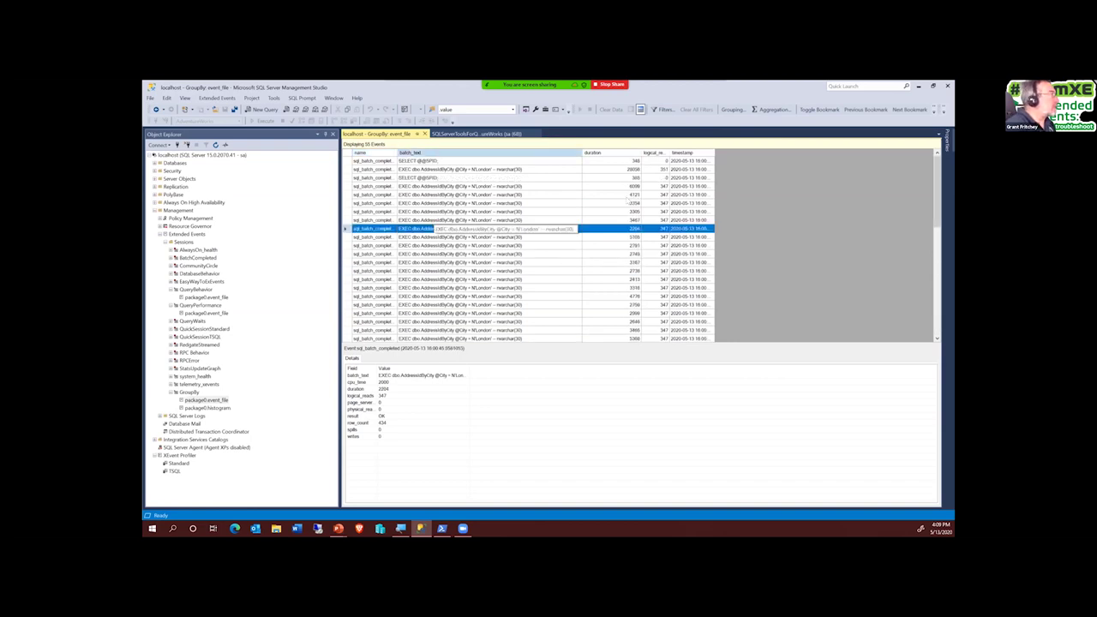
pyautogui.click(821, 110)
# Jump back through the bookmarked events using Previous Bookmark.
pyautogui.click(865, 109)
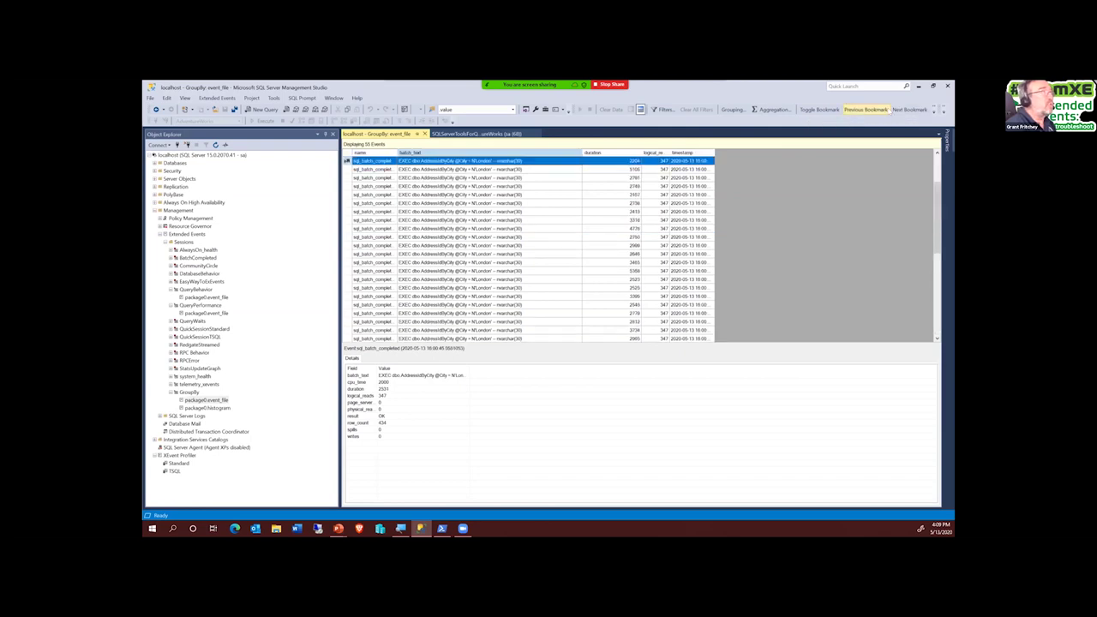
pyautogui.click(867, 110)
pyautogui.click(867, 109)
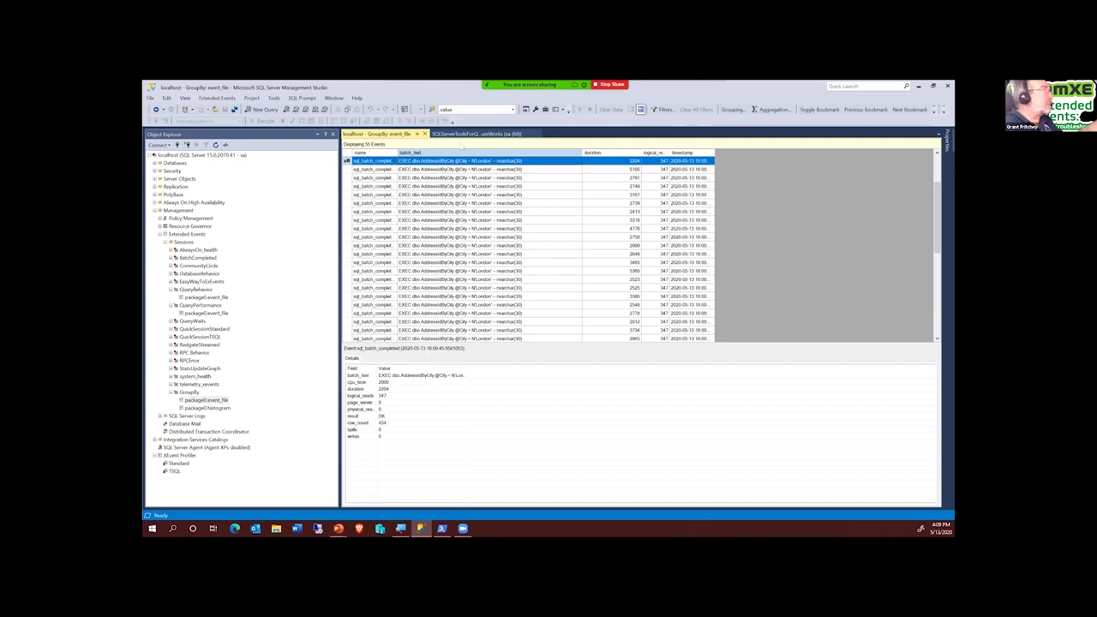
# Close the GroupBy event_file data and bring the Recompiles section of the query script into view.
pyautogui.click(424, 134)
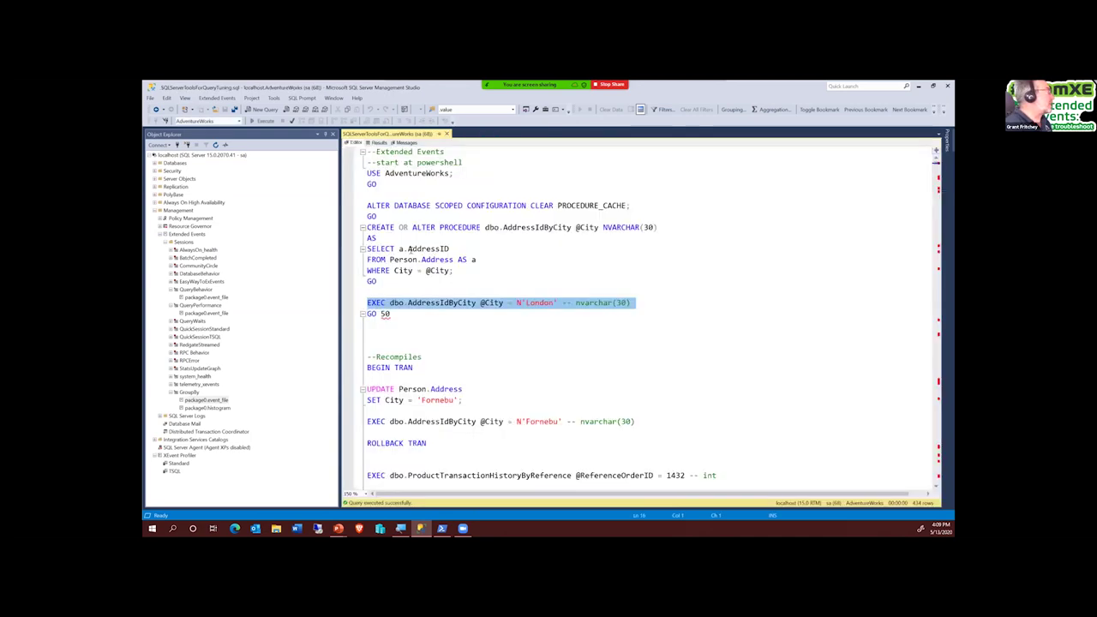
pyautogui.click(410, 248)
pyautogui.scroll(-2, 410, 248)
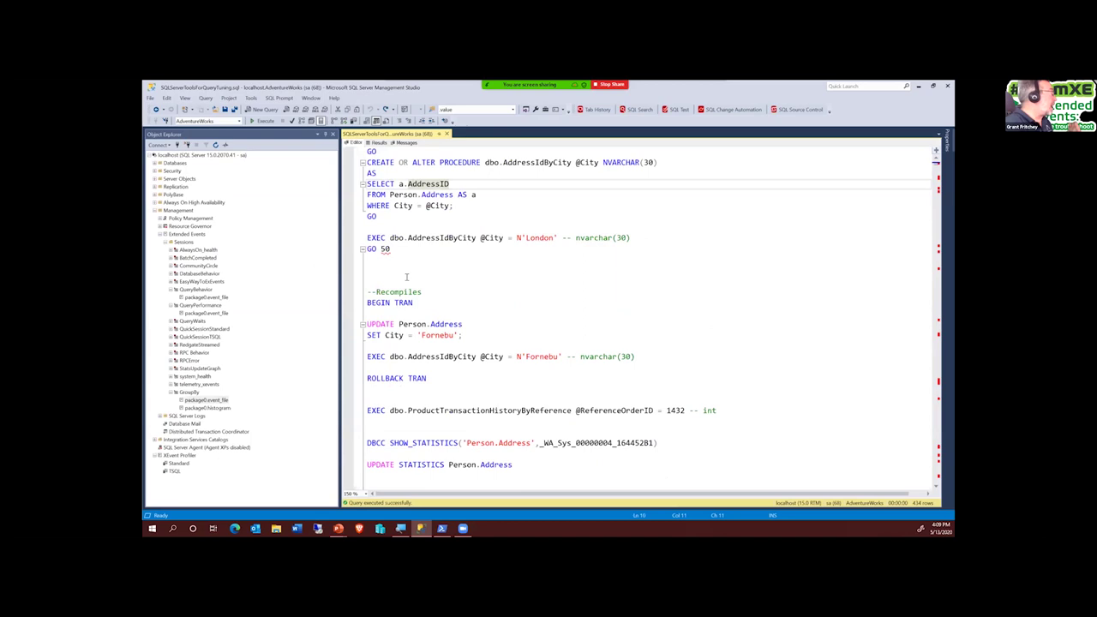
# Review the selected events in the QueryPerformance session's properties and close them without changes.
pyautogui.click(201, 306)
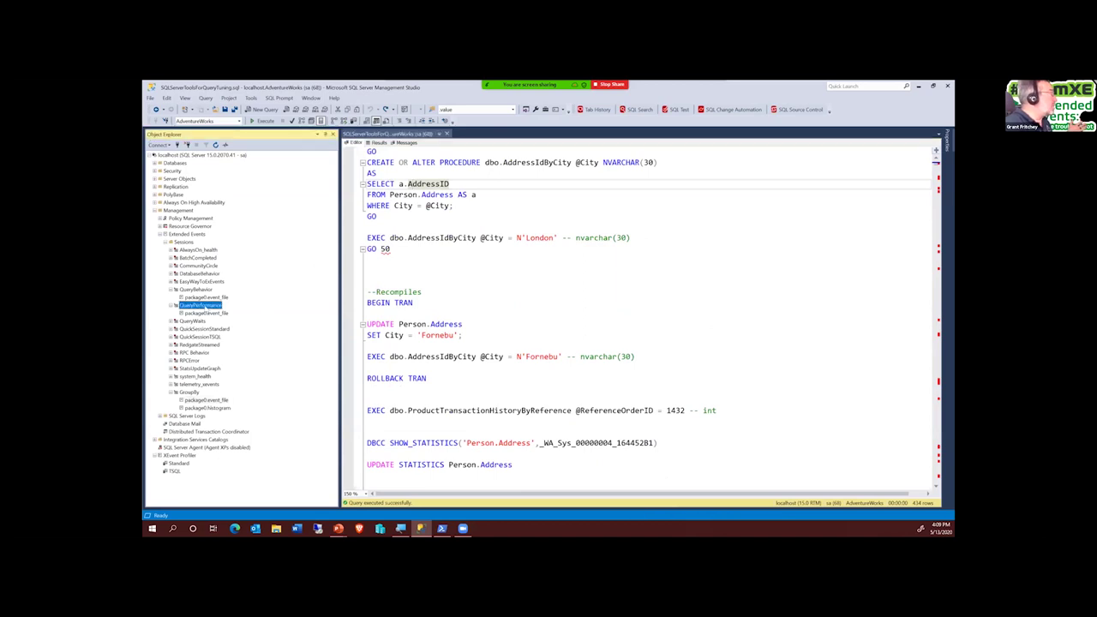
pyautogui.rightClick(204, 306)
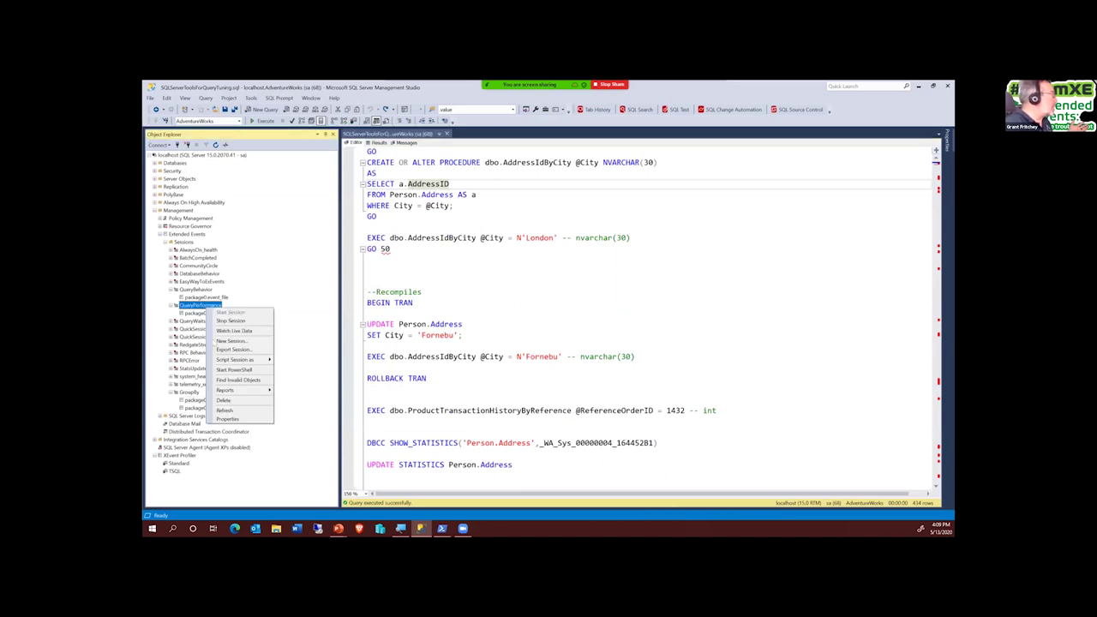
pyautogui.click(227, 420)
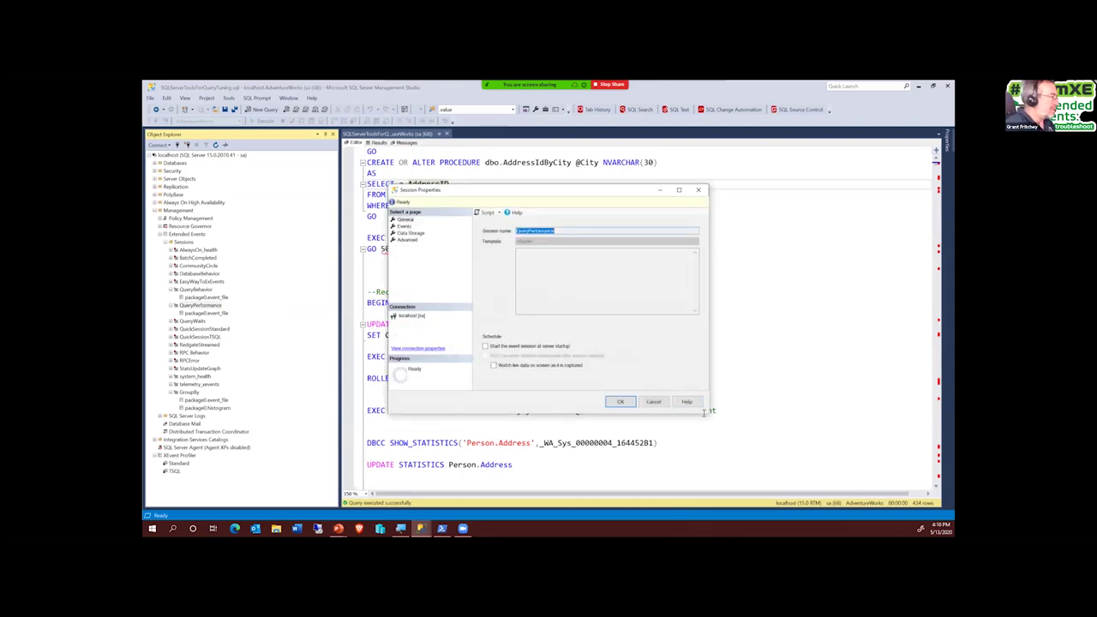
pyautogui.moveTo(704, 410); pyautogui.dragTo(713, 461)
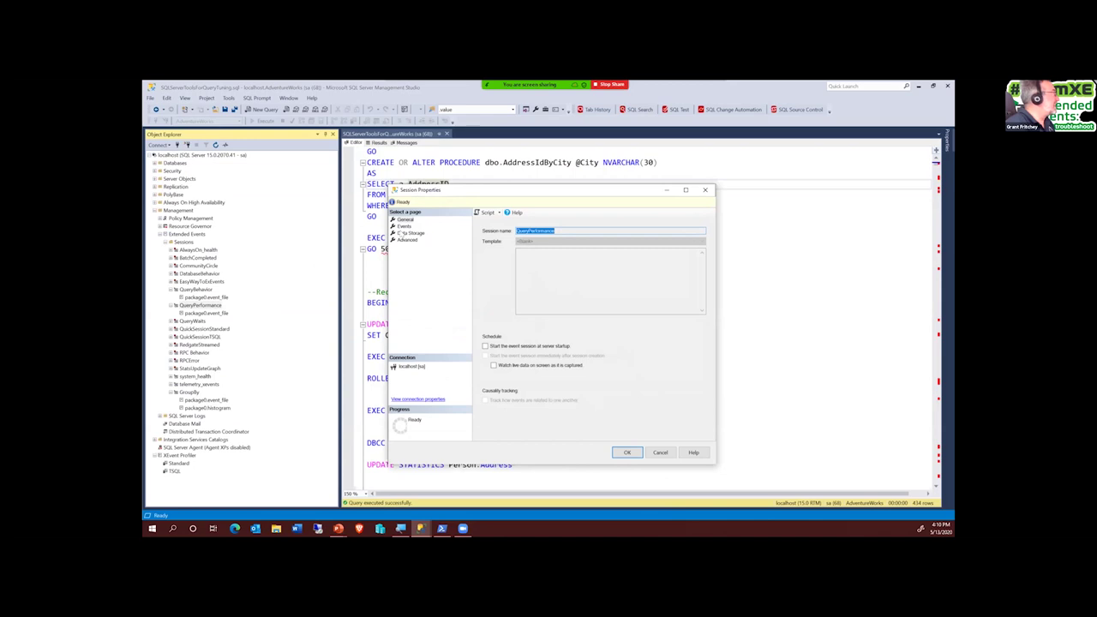
pyautogui.click(403, 226)
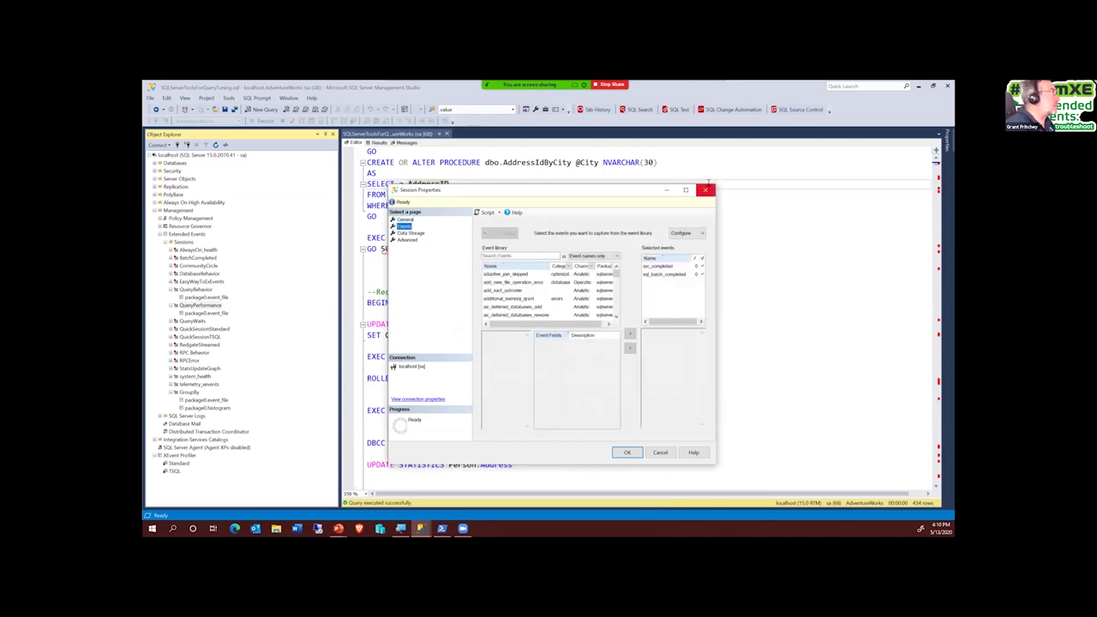
pyautogui.click(705, 190)
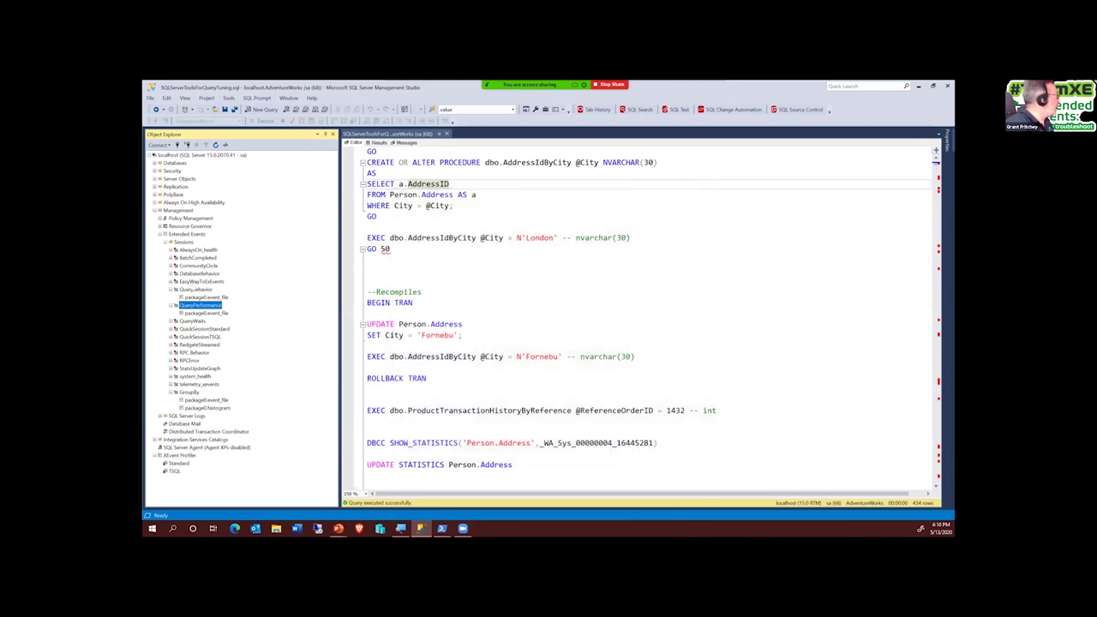
# Review the selected events in the QueryBehavior session's properties and close the properties.
pyautogui.rightClick(194, 290)
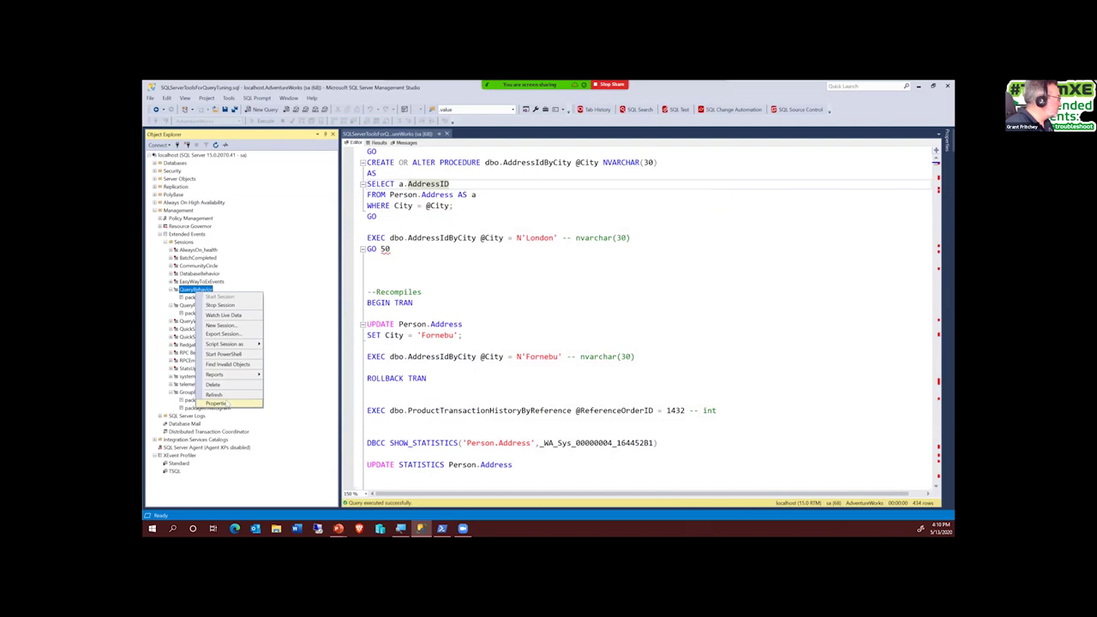
pyautogui.click(215, 403)
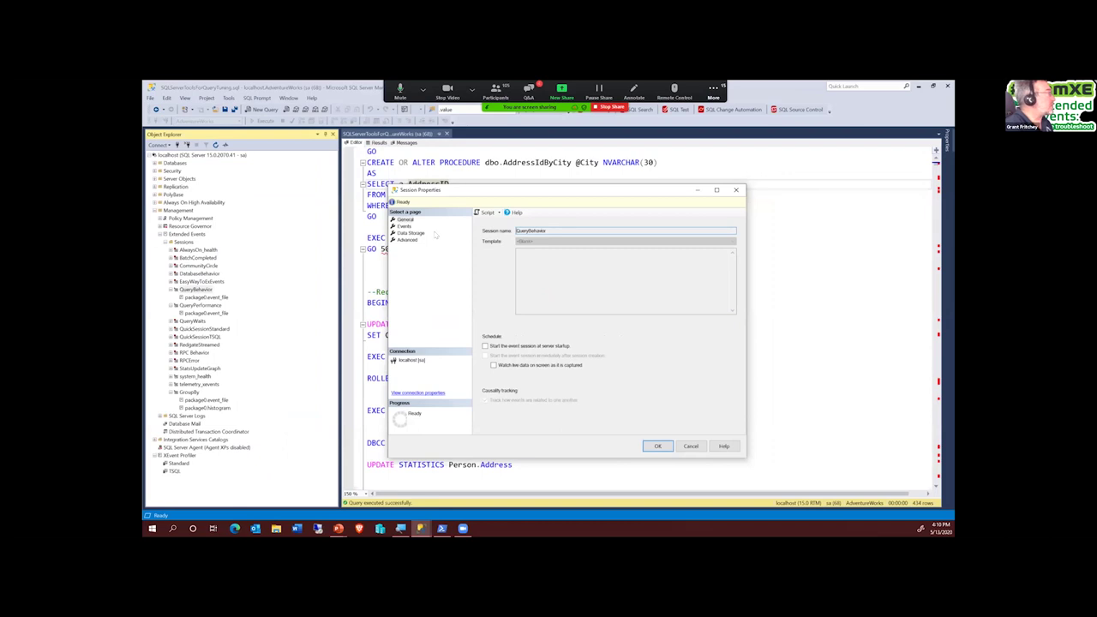
pyautogui.click(405, 225)
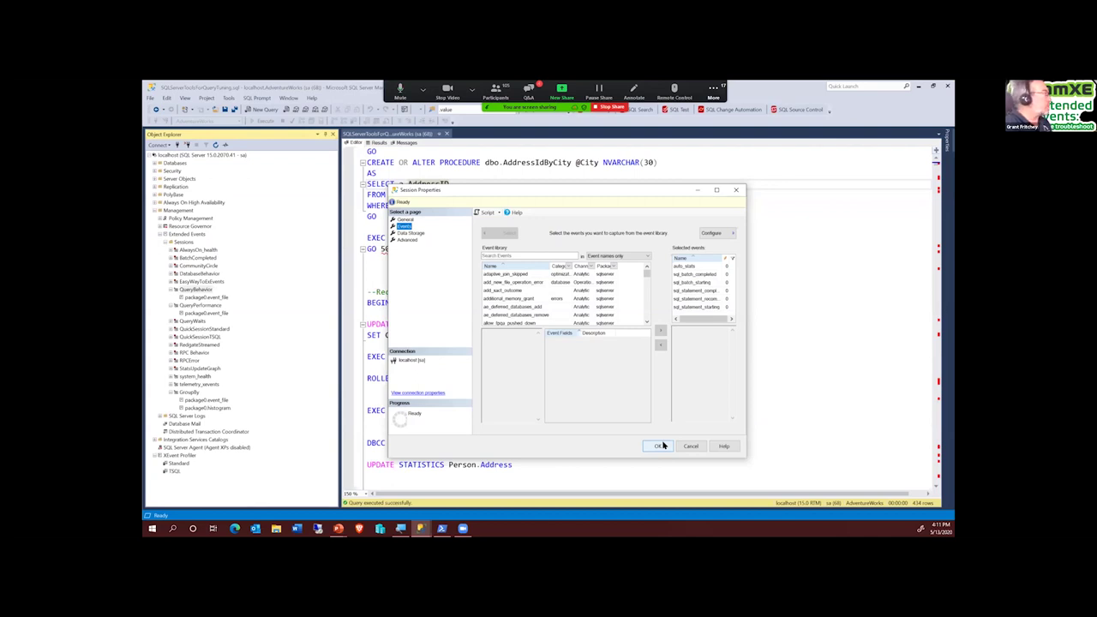
pyautogui.click(657, 446)
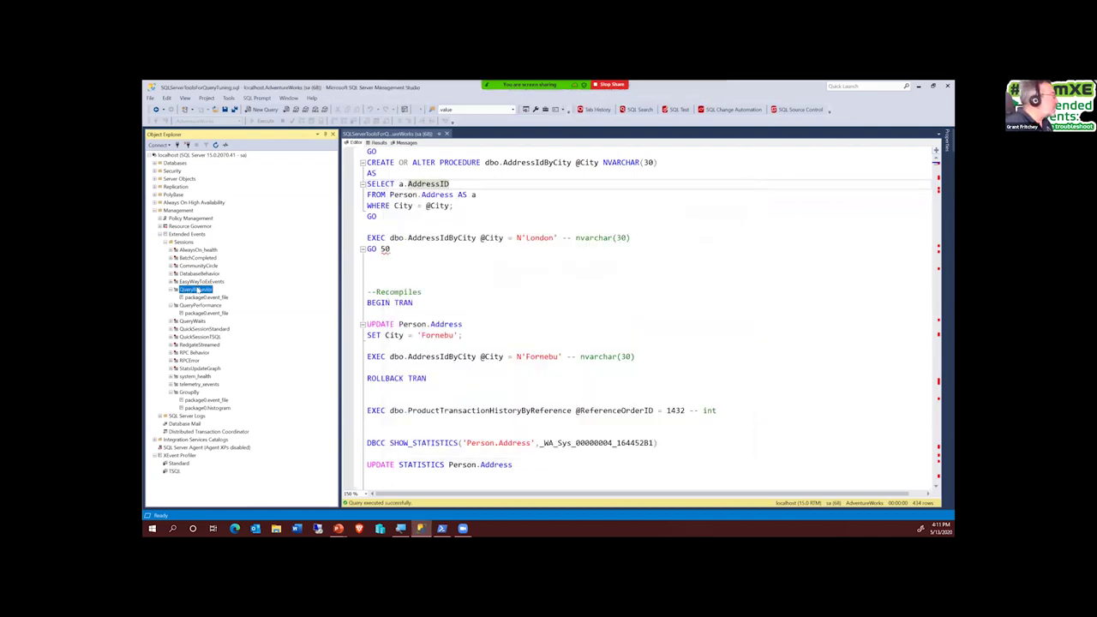
# Start watching the live data of the QueryBehavior session.
pyautogui.rightClick(199, 290)
pyautogui.click(225, 312)
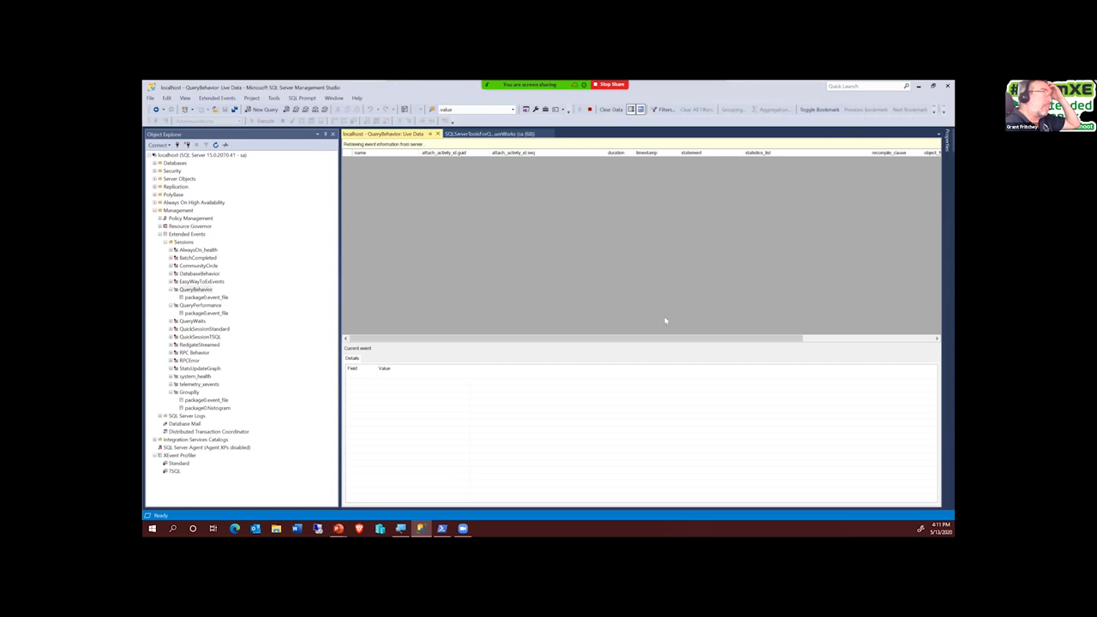
pyautogui.moveTo(687, 340); pyautogui.dragTo(660, 306)
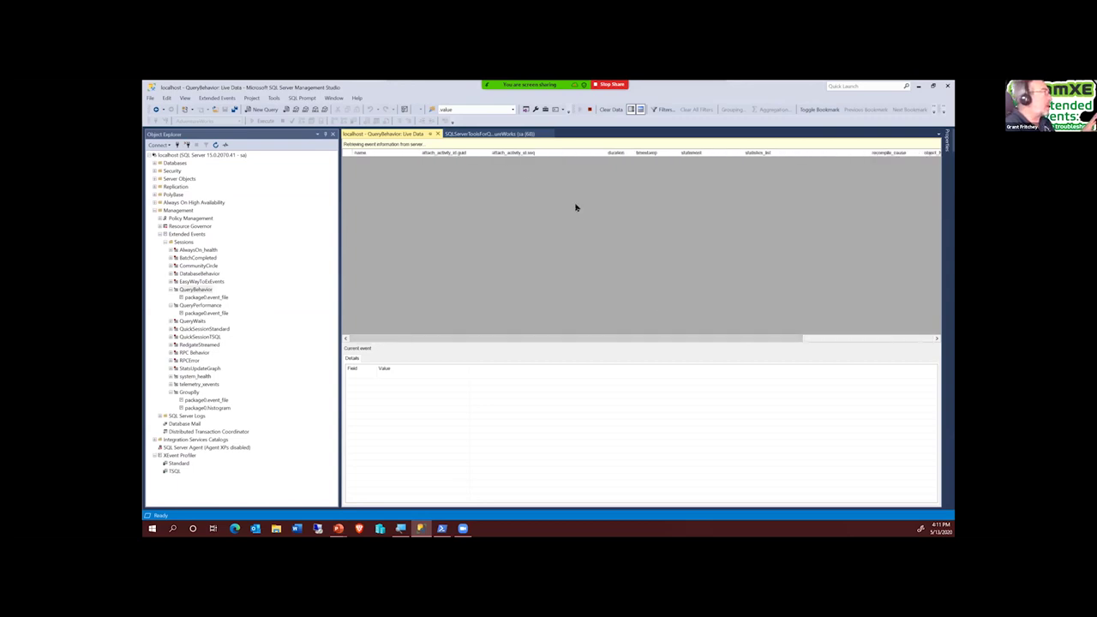
# Execute the Recompiles statements from BEGIN TRAN through ROLLBACK TRAN in the query script, despite the missing WHERE clause.
pyautogui.click(506, 135)
pyautogui.press('Down')
pyautogui.press('Down')
pyautogui.press('Down')
pyautogui.press('Down')
pyautogui.hotkey('shift', 'Down')
pyautogui.hotkey('shift', 'Down')
pyautogui.hotkey('shift', 'Down')
pyautogui.hotkey('shift', 'Down')
pyautogui.hotkey('shift', 'Down')
pyautogui.hotkey('shift', 'Down')
pyautogui.hotkey('shift', 'Down')
pyautogui.hotkey('shift', 'Down')
pyautogui.hotkey('shift', 'Down')
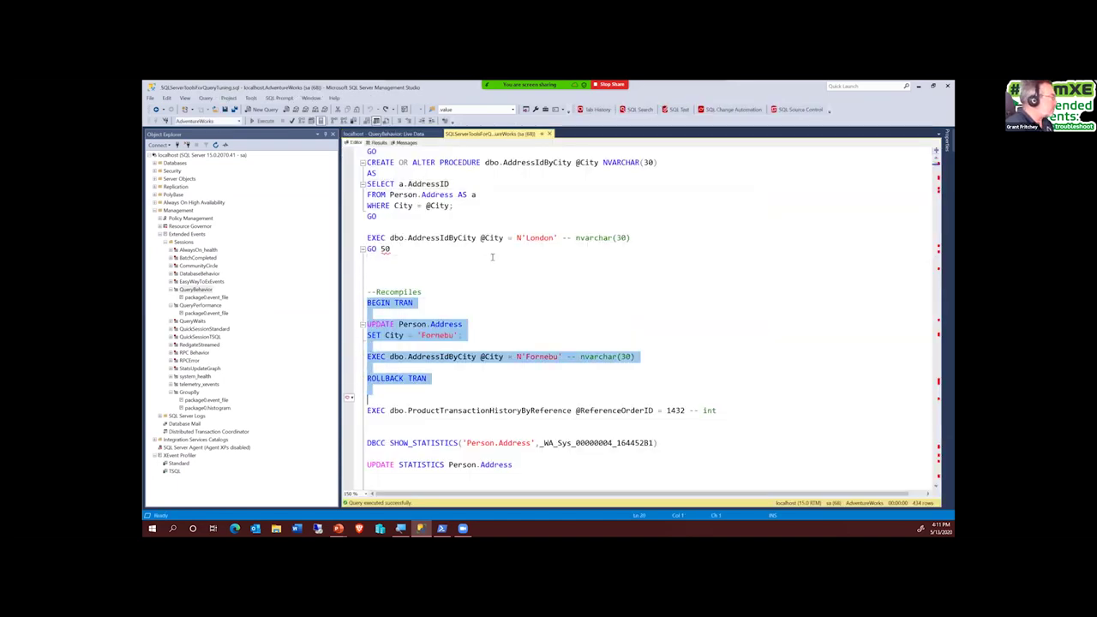
pyautogui.hotkey('shift', 'Up')
pyautogui.hotkey('shift', 'Up')
pyautogui.hotkey('shift', 'Down')
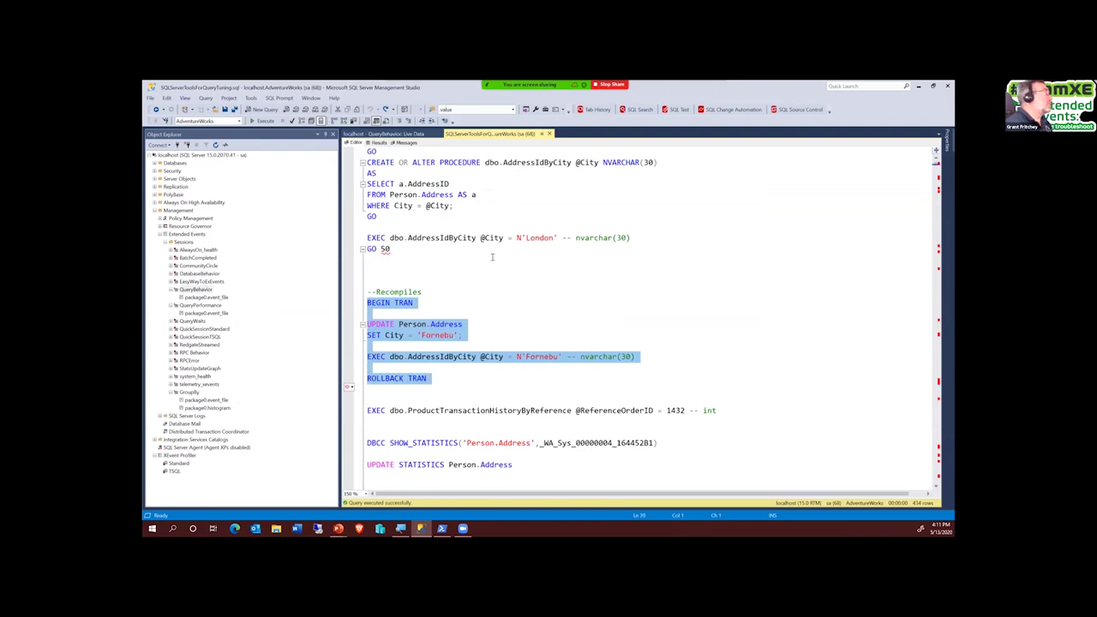
pyautogui.hotkey('shift', 'Left')
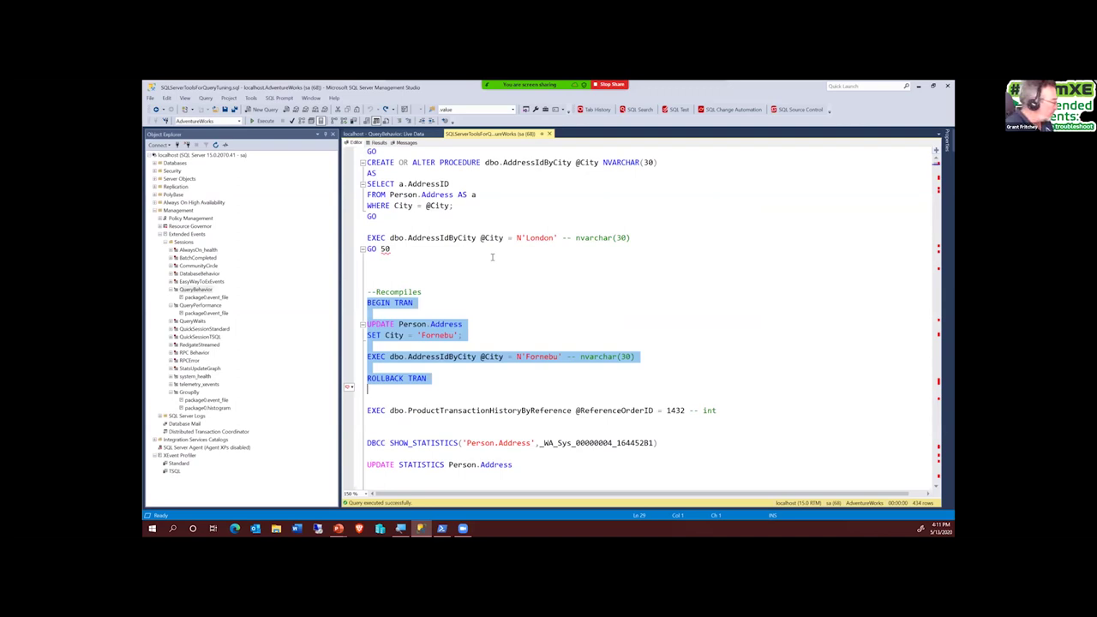
pyautogui.press('F5')
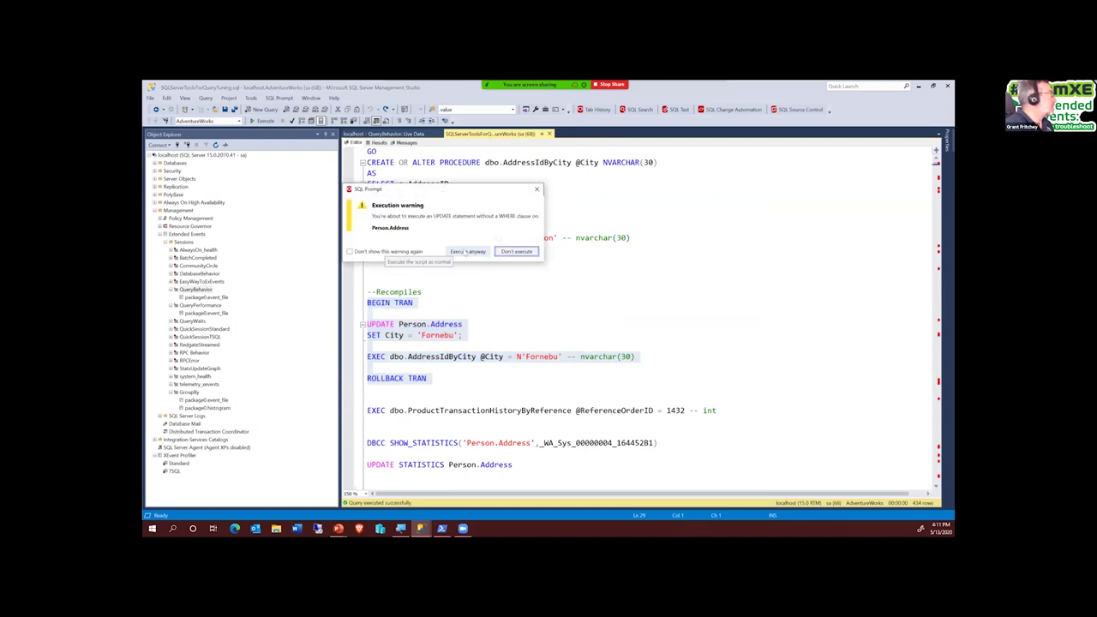
pyautogui.click(467, 251)
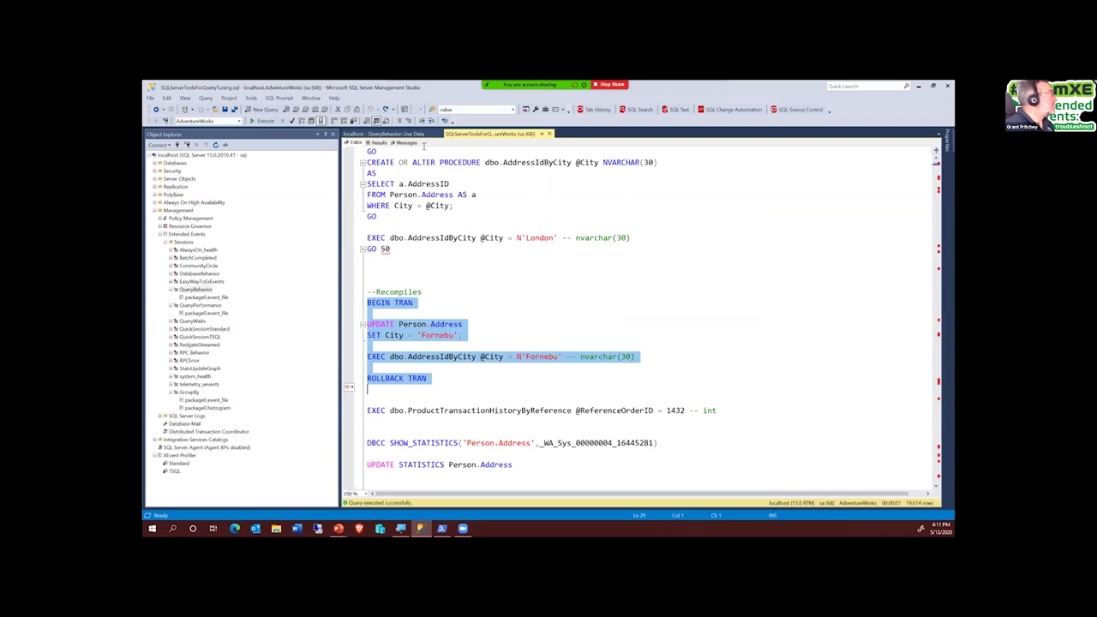
# Examine the QueryBehavior live events from the BEGIN TRAN statement through the sql_statement_recompile event and its details.
pyautogui.click(406, 135)
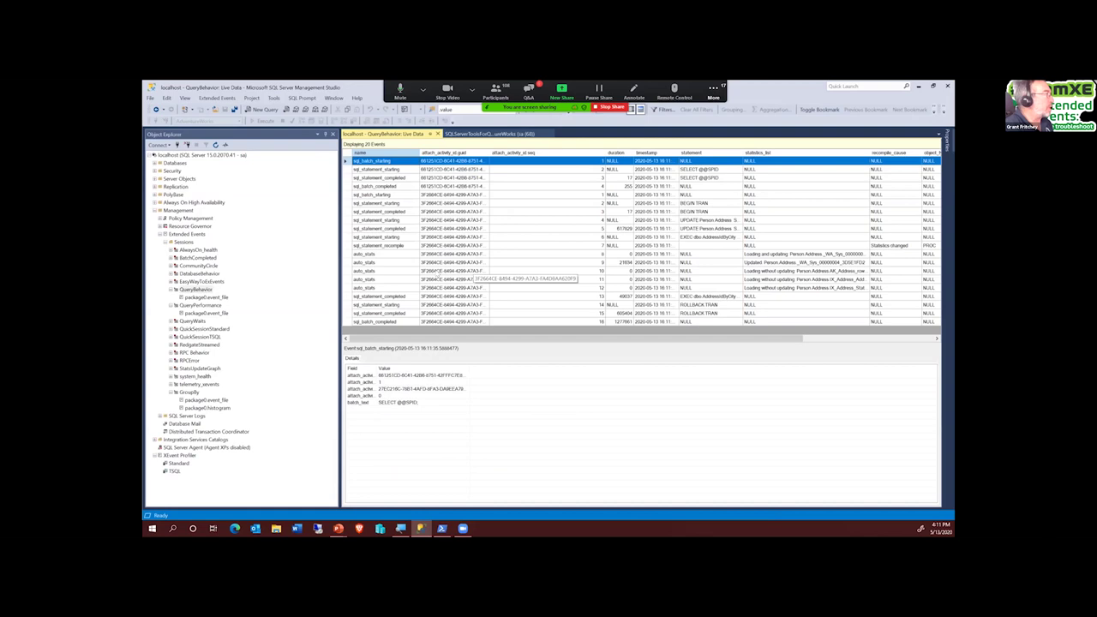
pyautogui.click(390, 246)
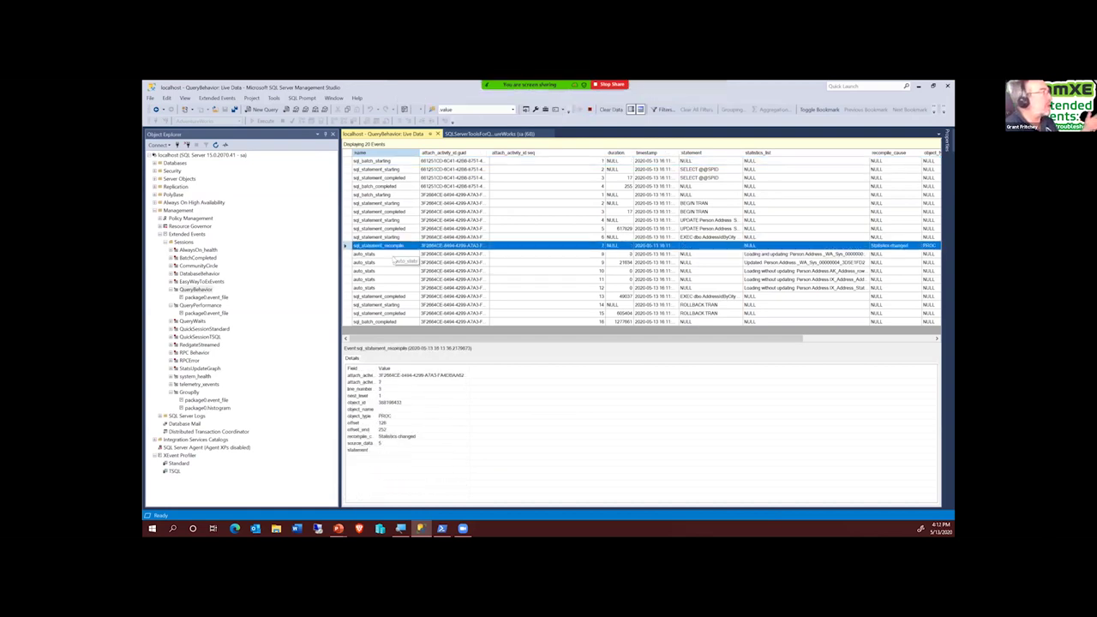
pyautogui.click(390, 211)
pyautogui.press('Down')
pyautogui.press('Down')
pyautogui.press('Down')
pyautogui.press('Down')
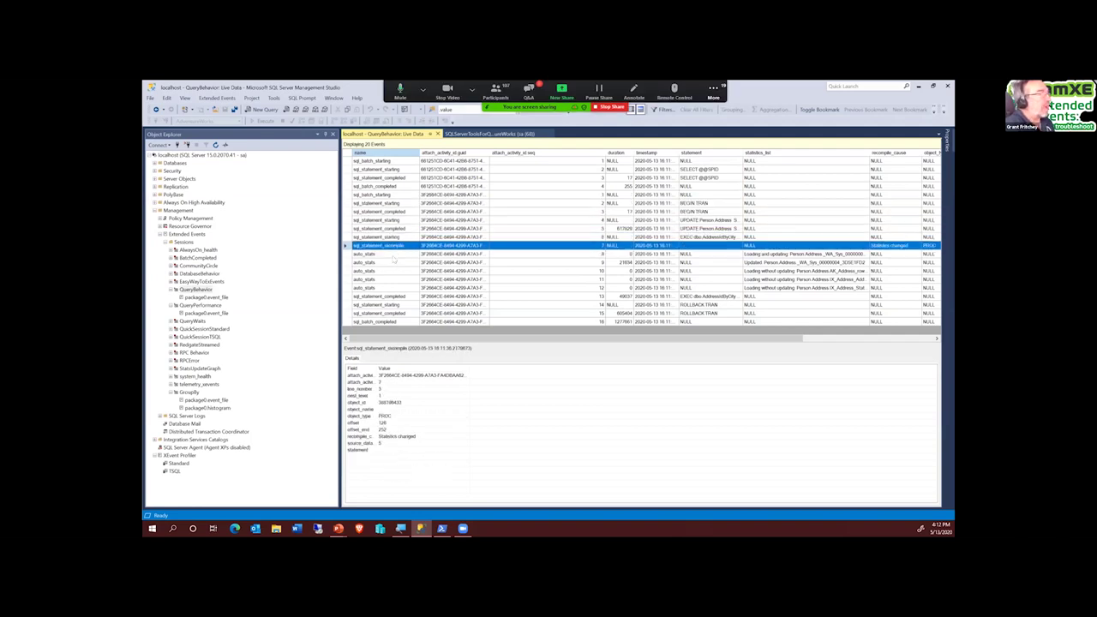